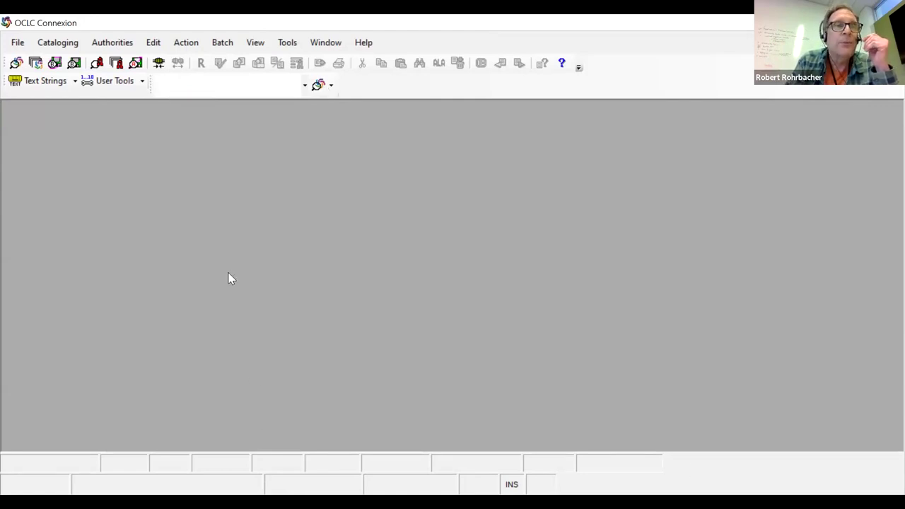
# Step: Log on to OCLC Connexion with the authorization number and password, then close the Welcome dialog
pyautogui.click(159, 67)
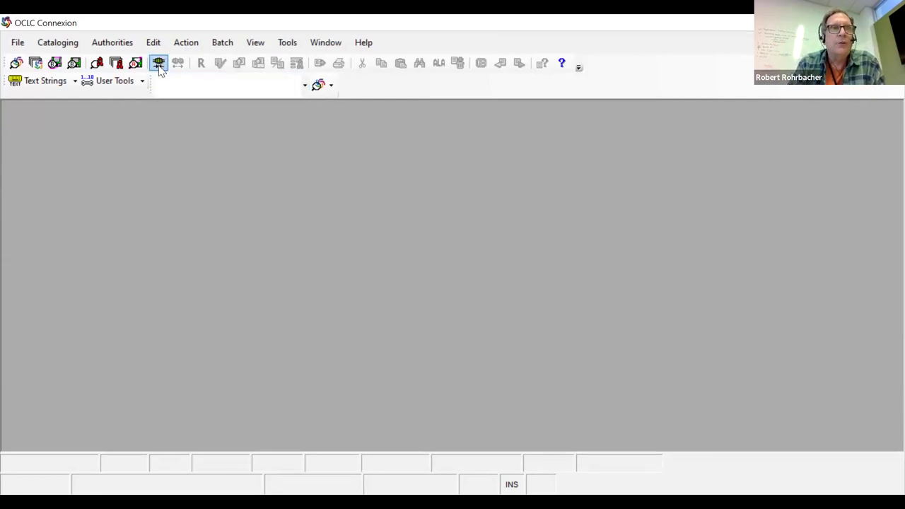
pyautogui.click(159, 69)
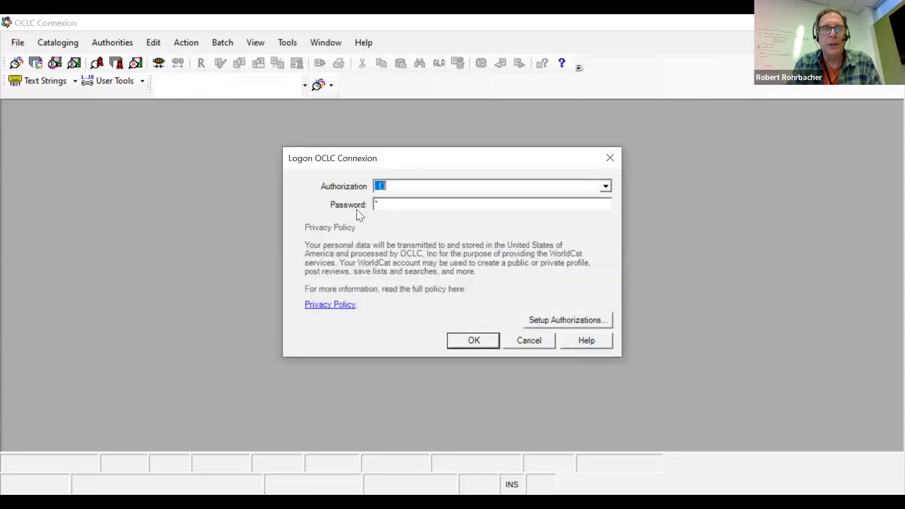
pyautogui.press('BackSpace')
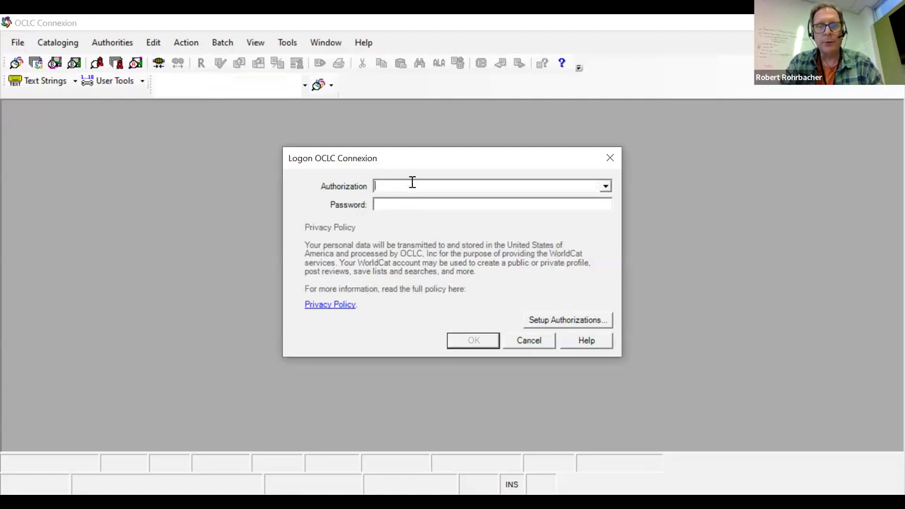
pyautogui.write('100')
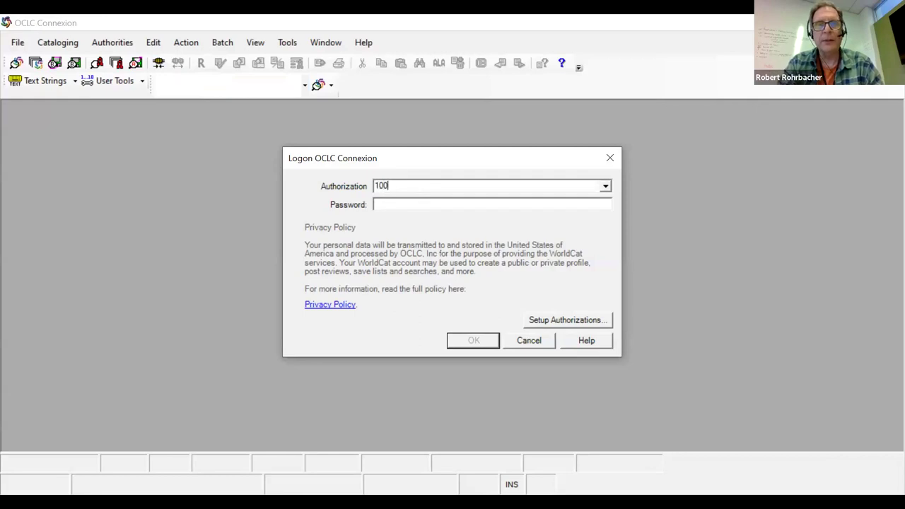
pyautogui.write('-3')
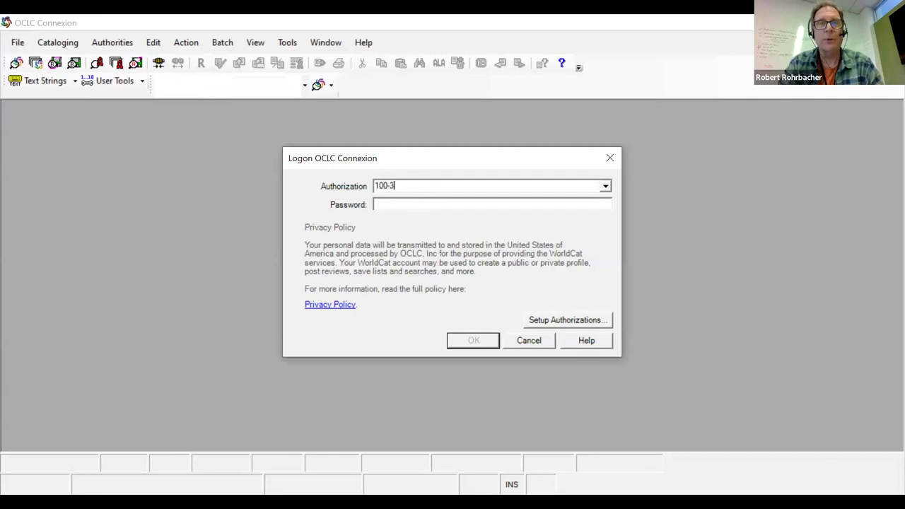
pyautogui.write('34')
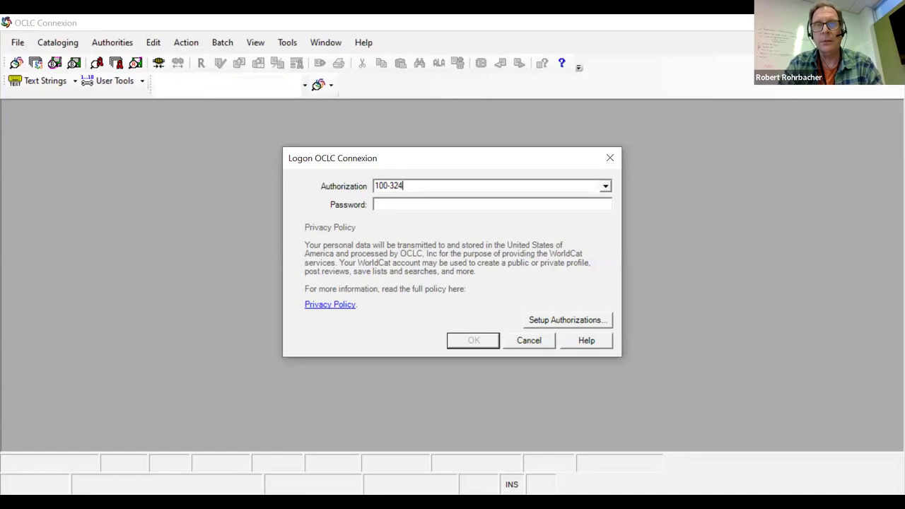
pyautogui.write('-296')
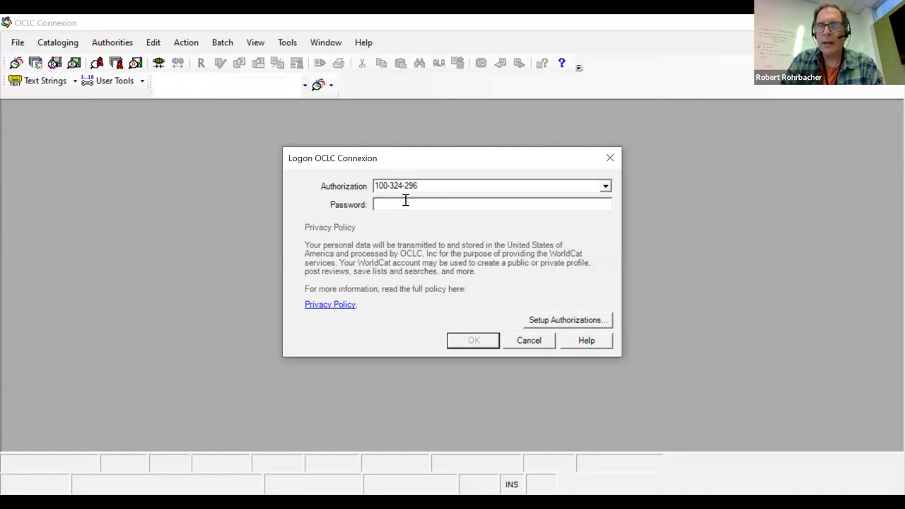
pyautogui.write('*')
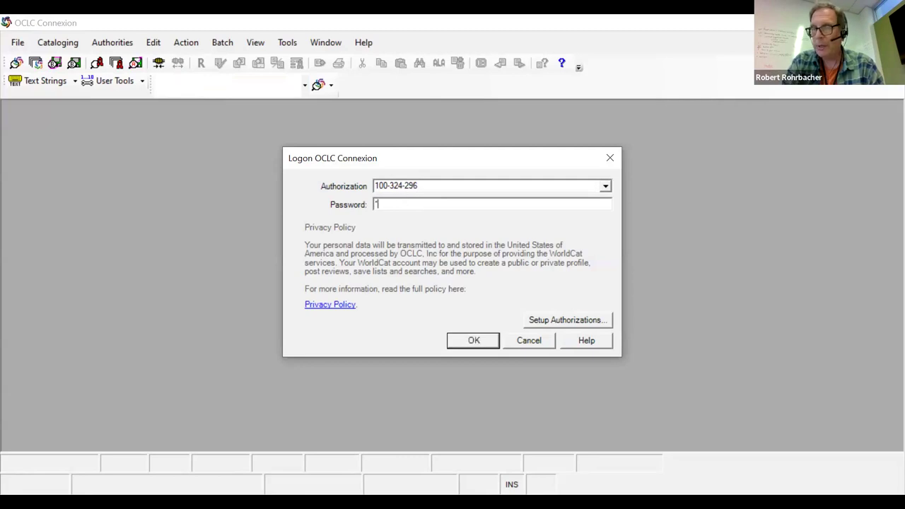
pyautogui.write('****')
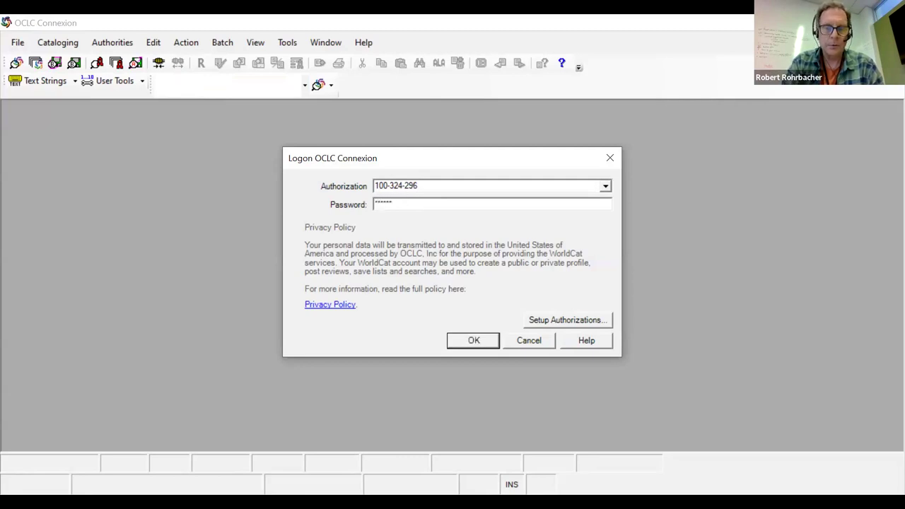
pyautogui.press('BackSpace')
pyautogui.press('BackSpace')
pyautogui.press('BackSpace')
pyautogui.press('BackSpace')
pyautogui.press('BackSpace')
pyautogui.write('***')
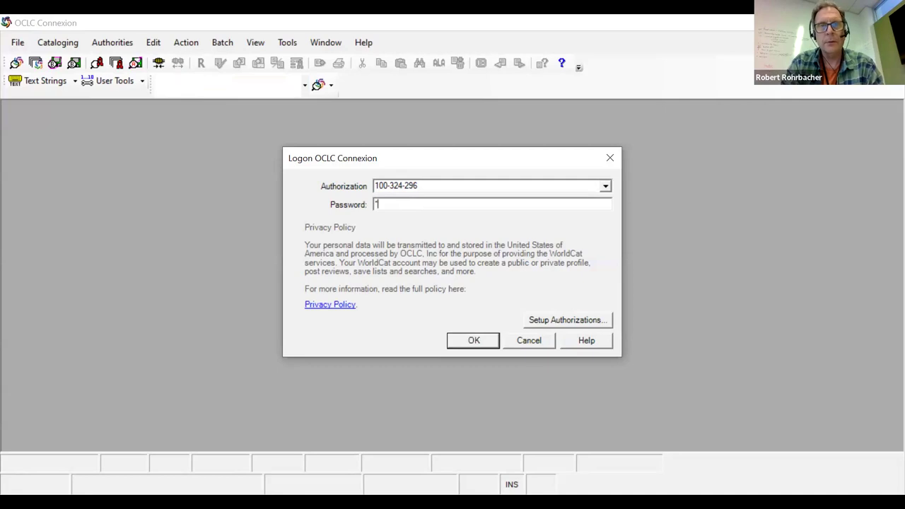
pyautogui.write('*****')
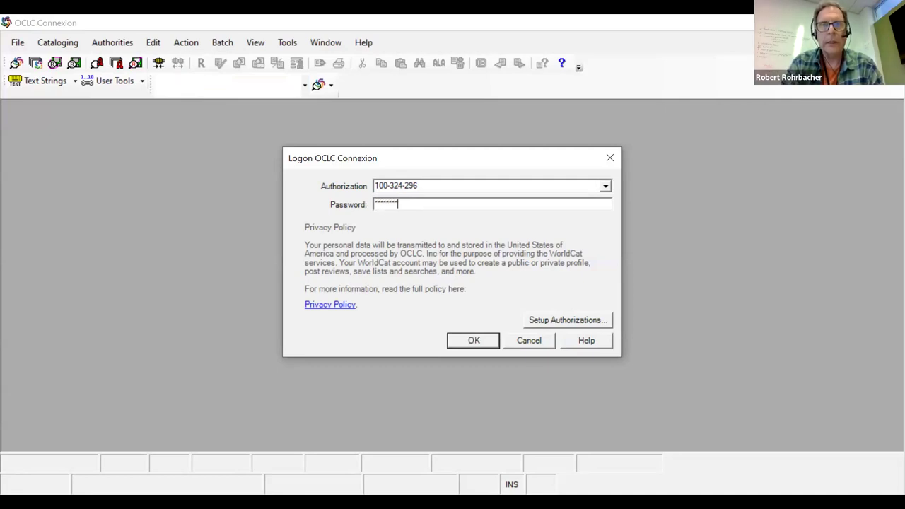
pyautogui.click(485, 343)
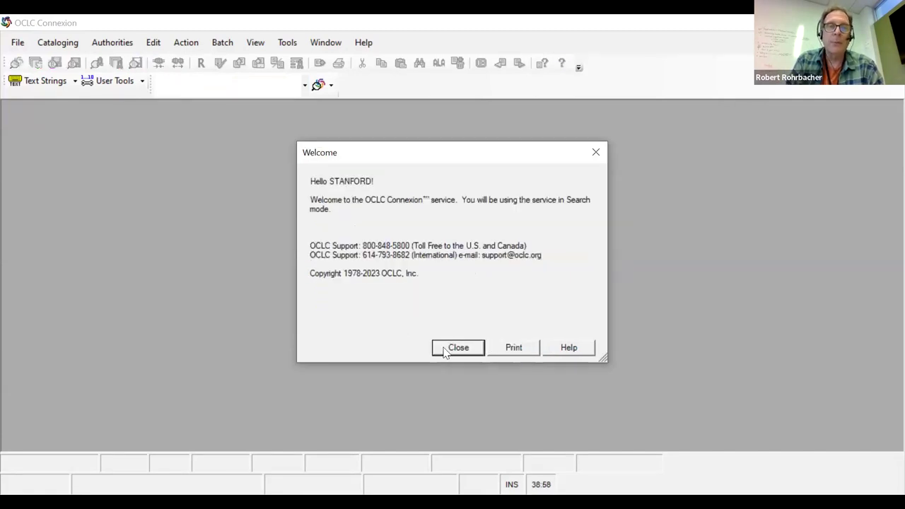
pyautogui.click(455, 350)
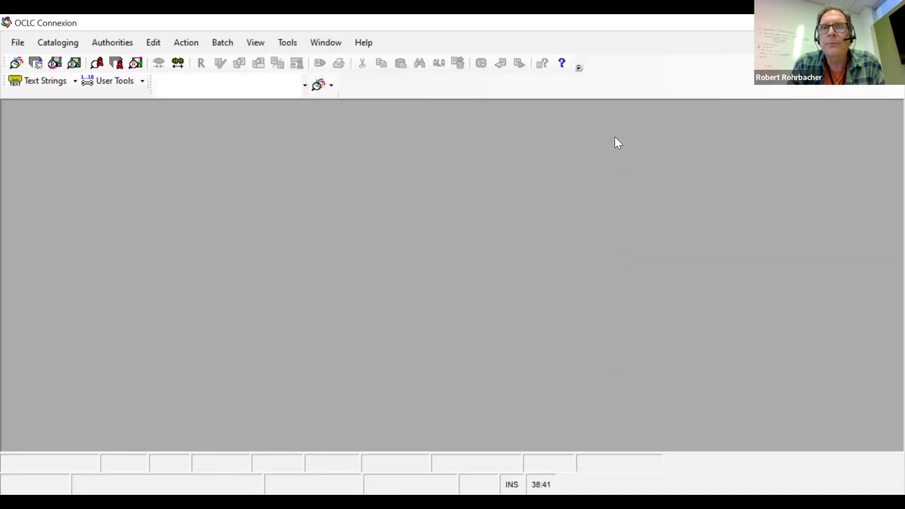
# Step: Open Tools > Options on the Authorizations tab
pyautogui.click(286, 44)
pyautogui.click(285, 44)
pyautogui.click(286, 44)
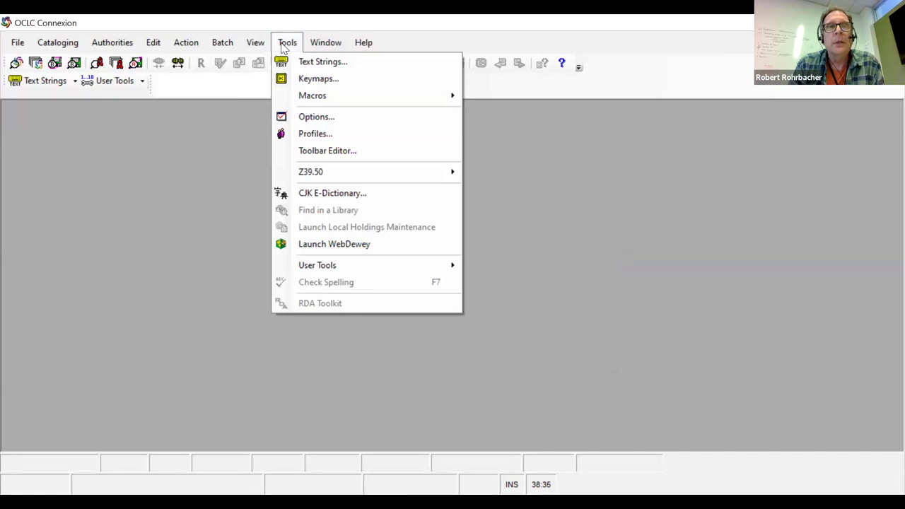
pyautogui.click(317, 117)
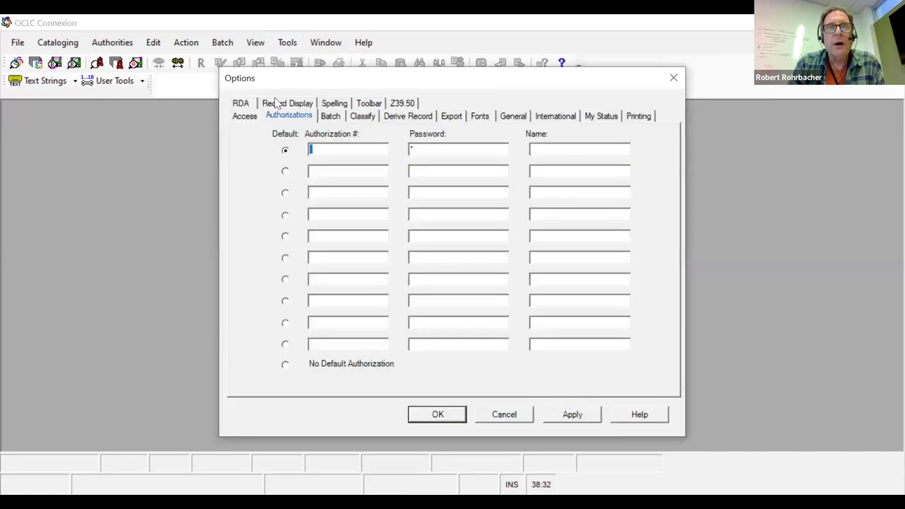
pyautogui.click(279, 120)
# Step: Enter the default authorization number, password and the name 'My search only', then apply and close
pyautogui.click(442, 145)
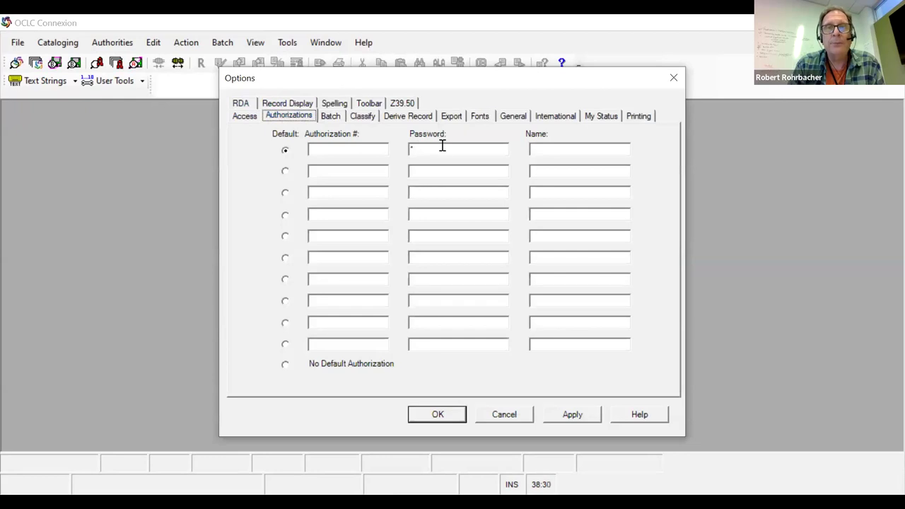
pyautogui.click(337, 145)
pyautogui.write('100-324-296')
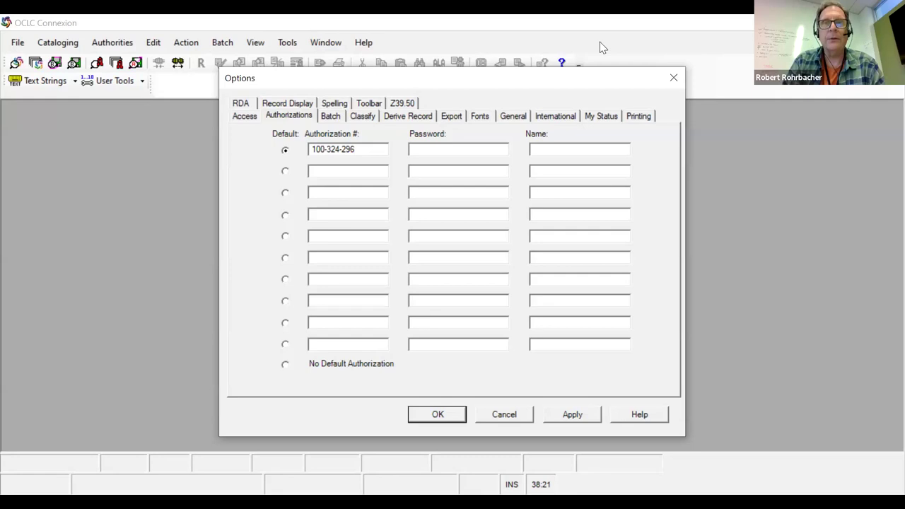
pyautogui.press('Tab')
pyautogui.write('*******')
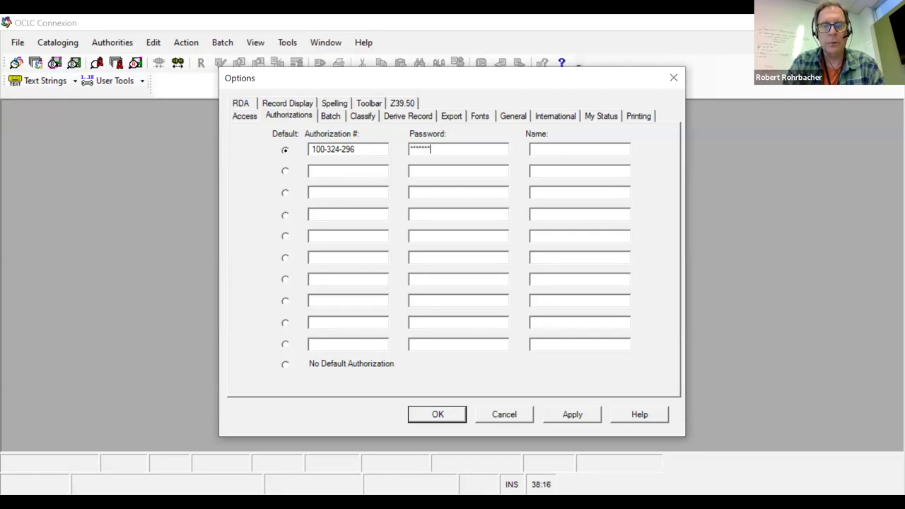
pyautogui.click(597, 147)
pyautogui.write('My ')
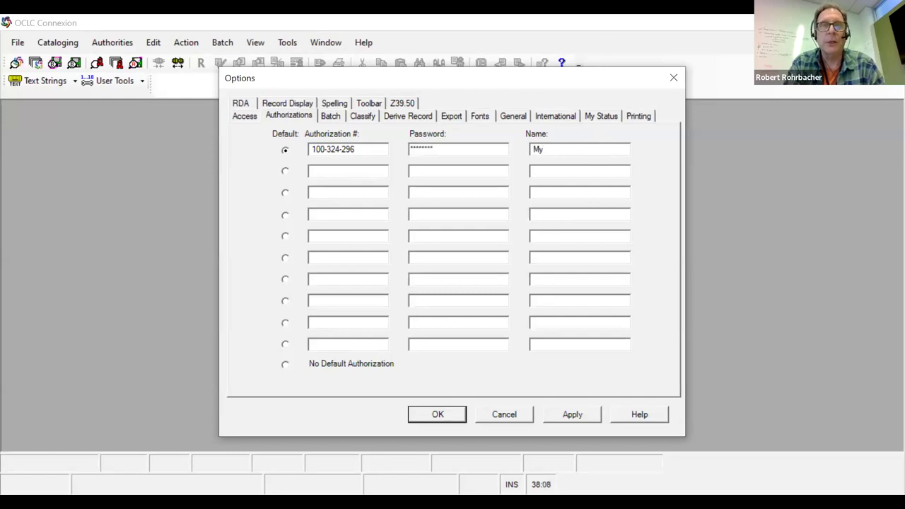
pyautogui.write('s')
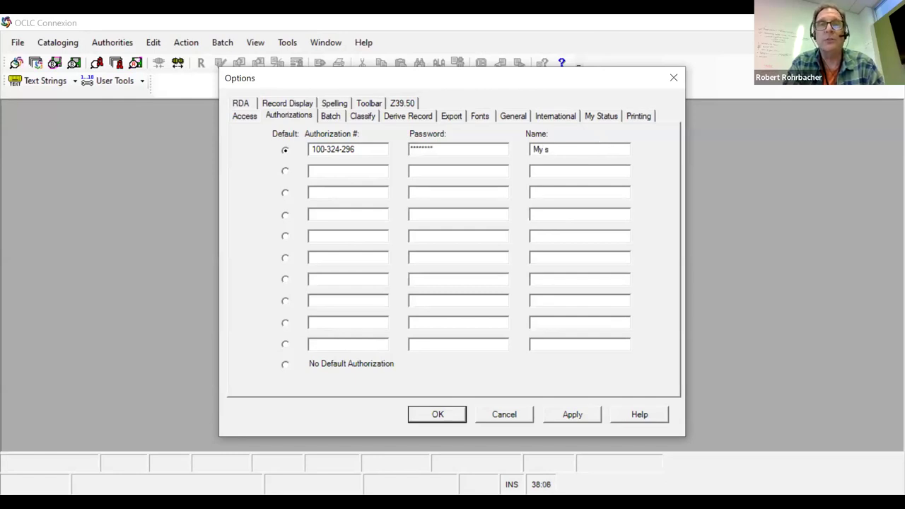
pyautogui.write('earch ')
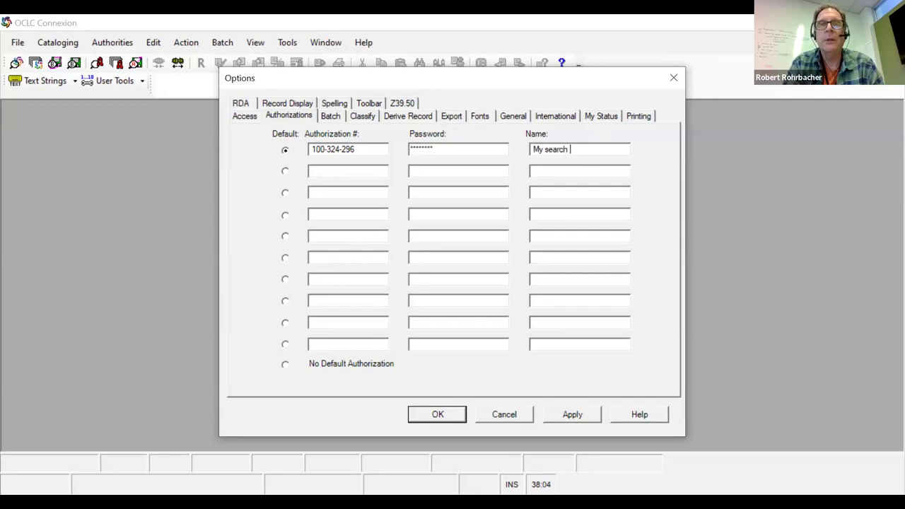
pyautogui.write('only')
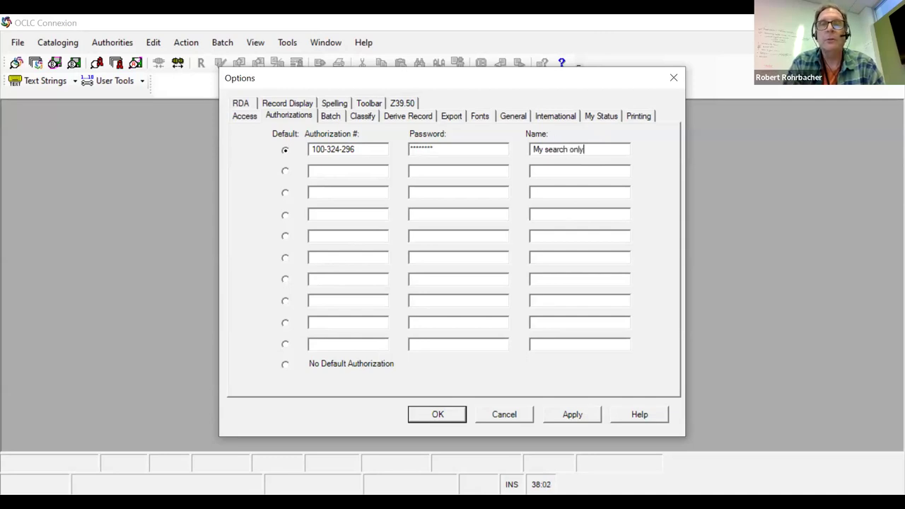
pyautogui.click(566, 417)
pyautogui.click(429, 415)
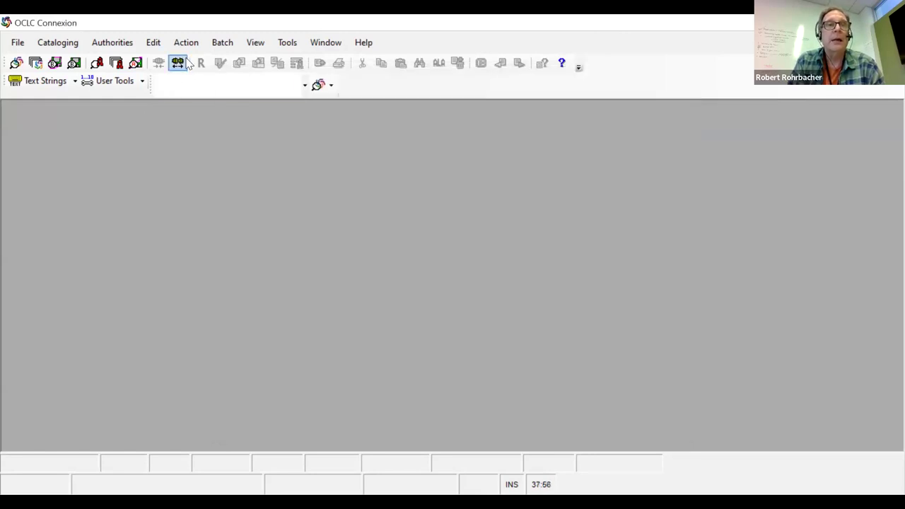
# Step: Log off, log back on with the prefilled 'My search only' authorization, and close the Welcome dialog
pyautogui.click(181, 62)
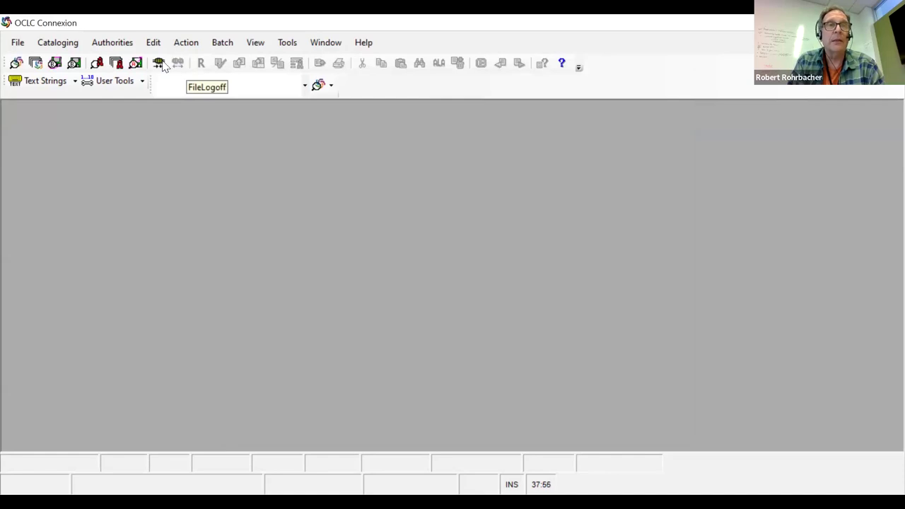
pyautogui.click(158, 64)
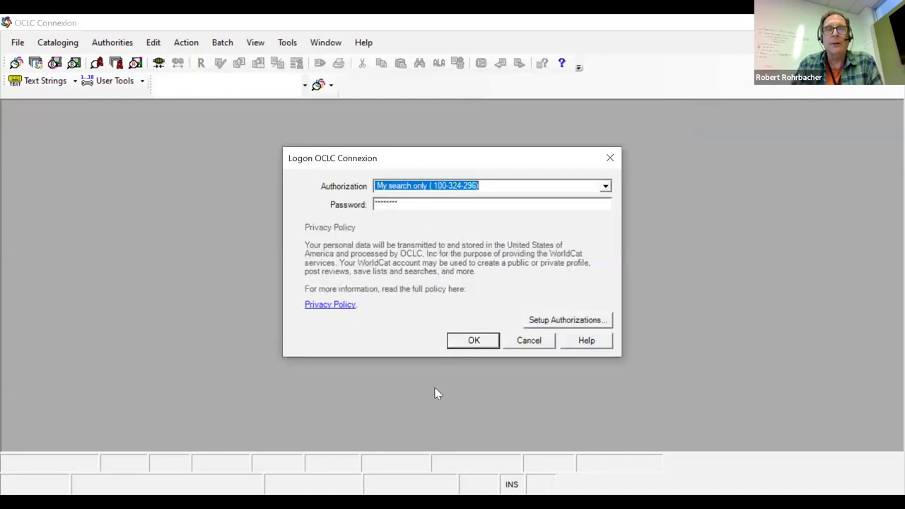
pyautogui.click(469, 340)
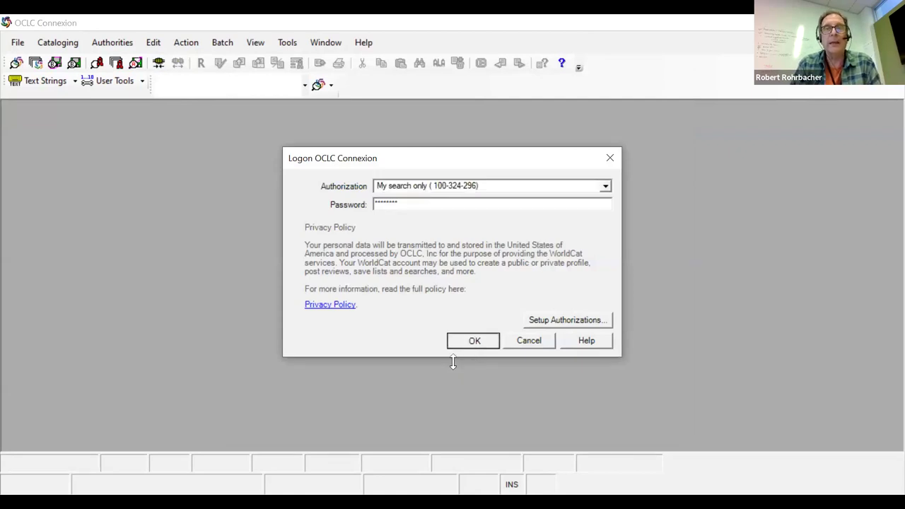
pyautogui.click(459, 348)
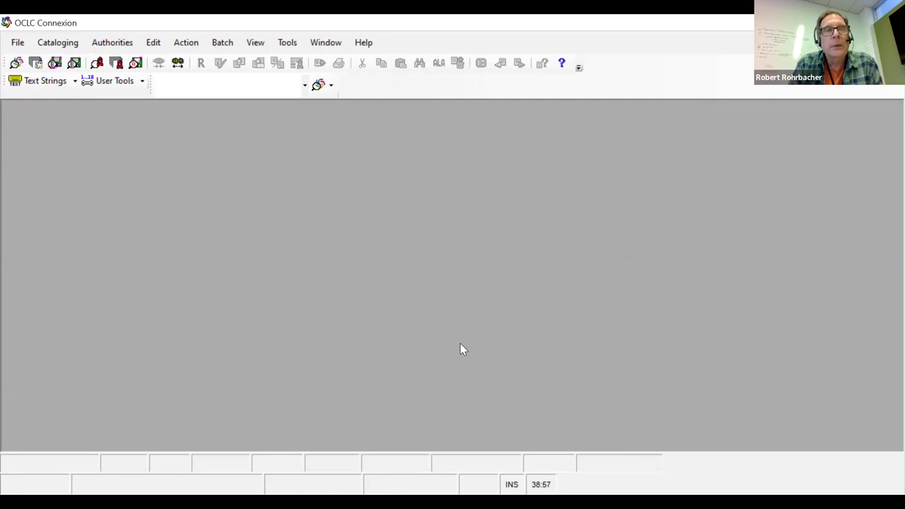
# Step: Open Tools > Options, review the Fonts tab sizes, then switch to the General tab
pyautogui.click(285, 46)
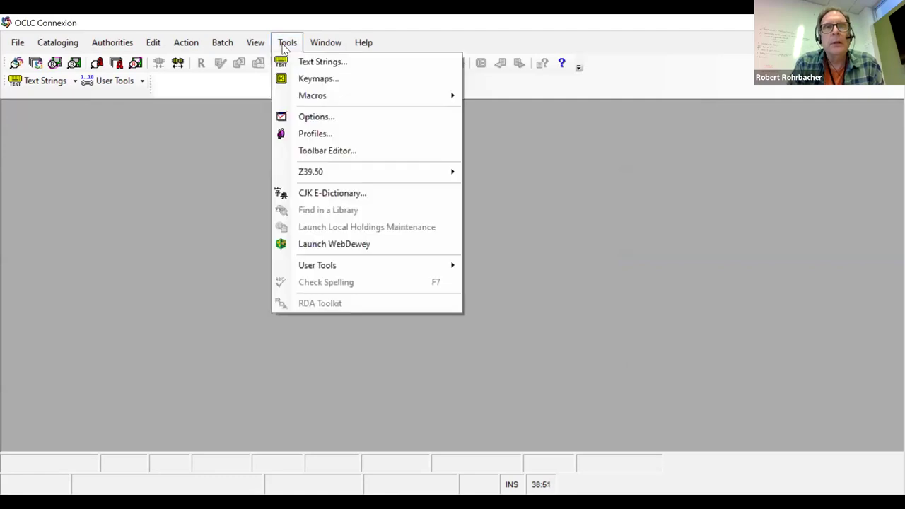
pyautogui.click(322, 119)
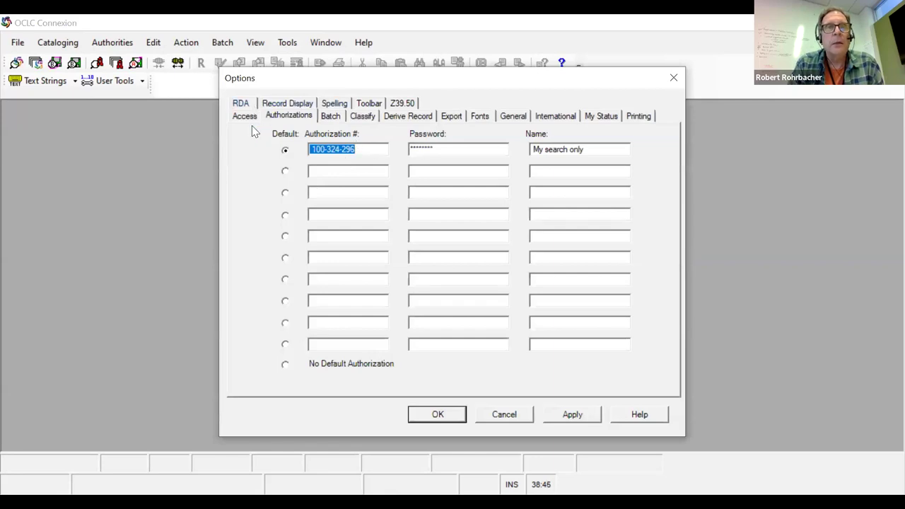
pyautogui.click(481, 117)
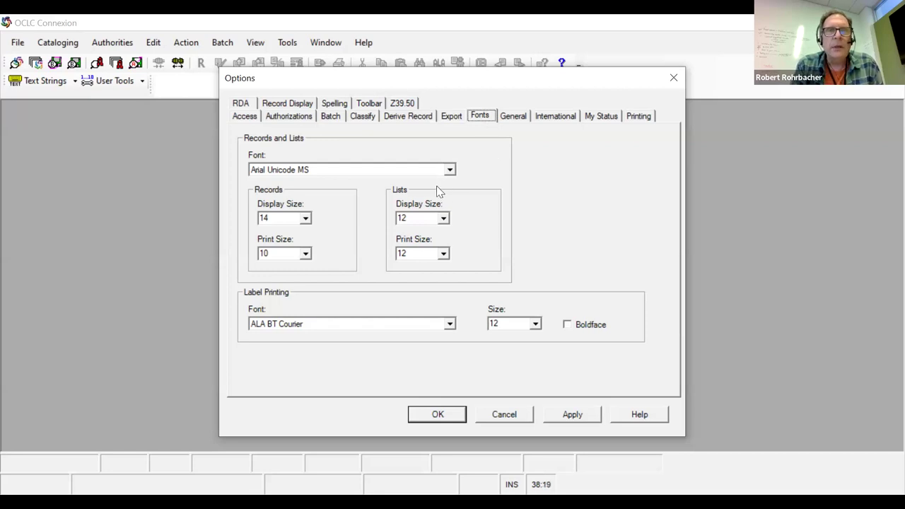
pyautogui.click(514, 116)
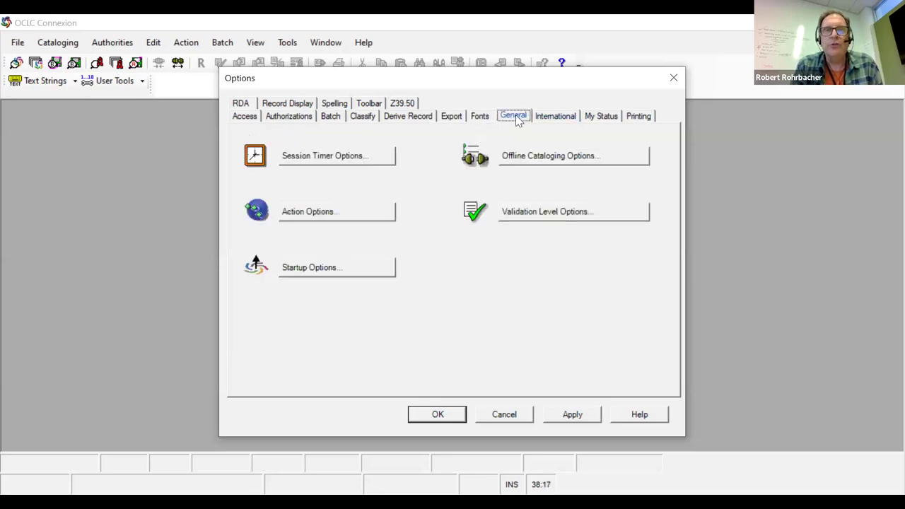
pyautogui.click(358, 160)
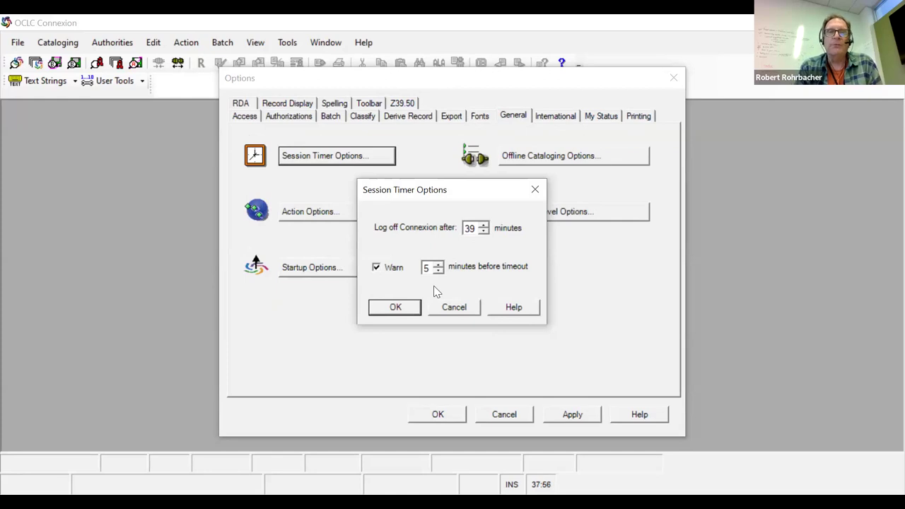
pyautogui.click(395, 309)
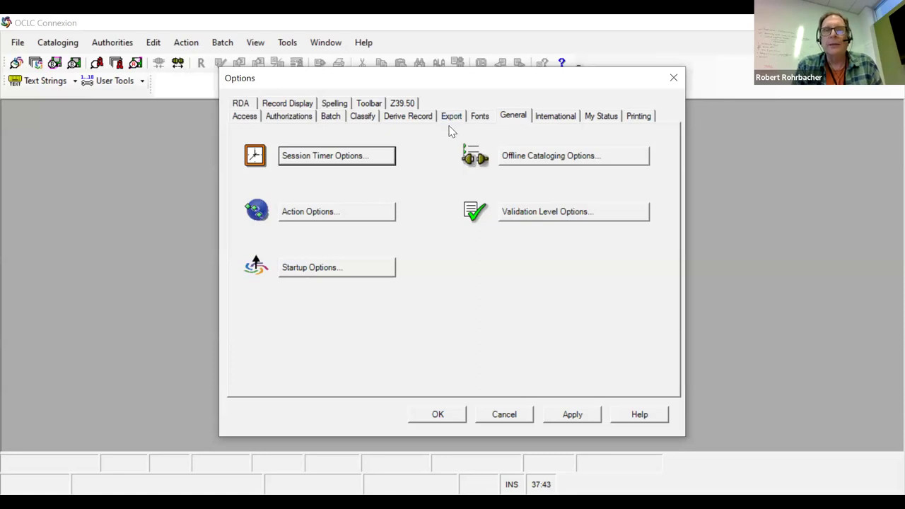
pyautogui.click(558, 119)
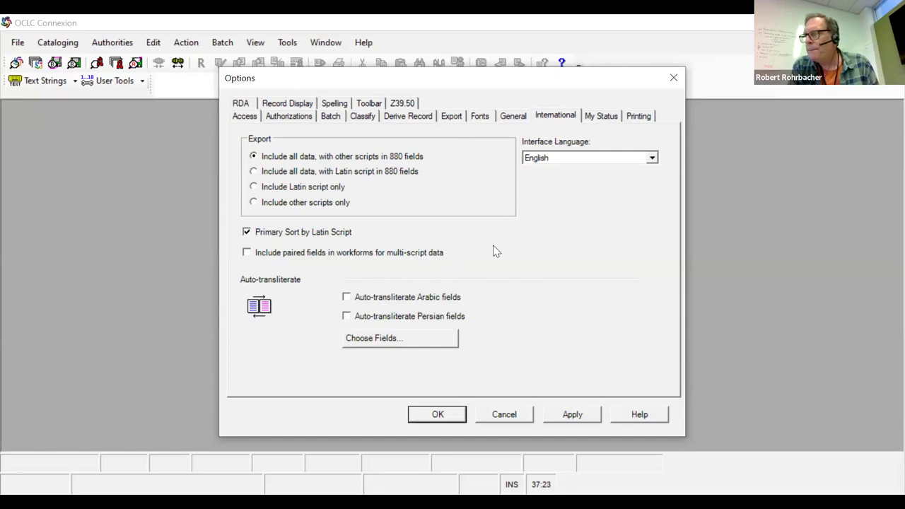
# Step: Close the Options dialog with its X button
pyautogui.click(674, 80)
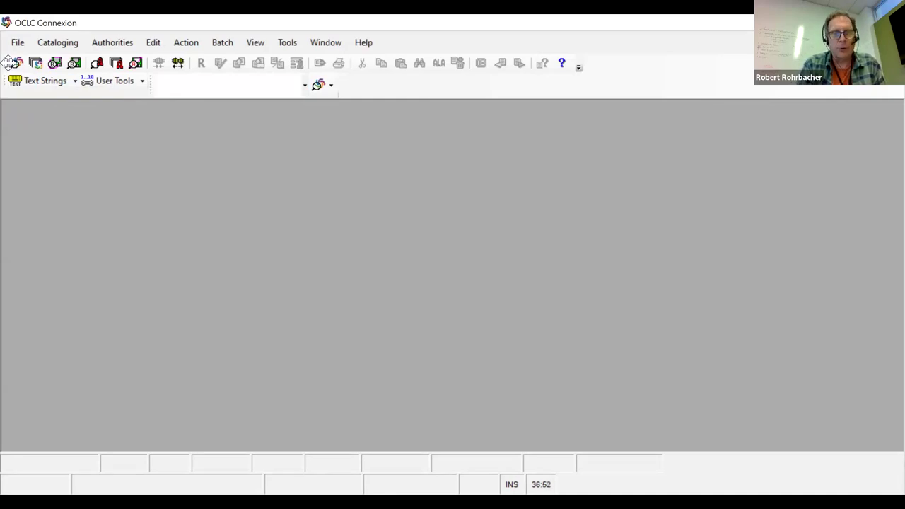
# Step: Drag the main, command-line search and Text Strings toolbars into a new layout, then switch to Chrome
pyautogui.moveTo(7, 63); pyautogui.dragTo(73, 89)
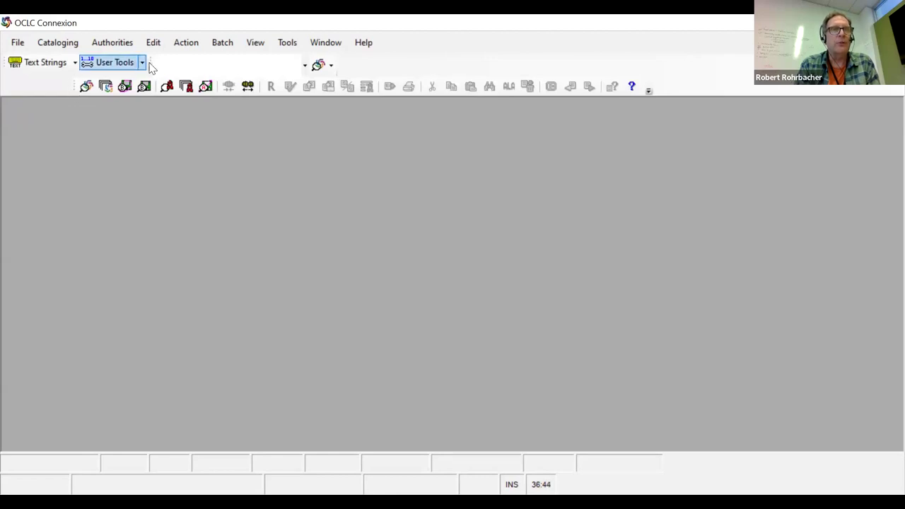
pyautogui.moveTo(156, 66); pyautogui.dragTo(559, 73)
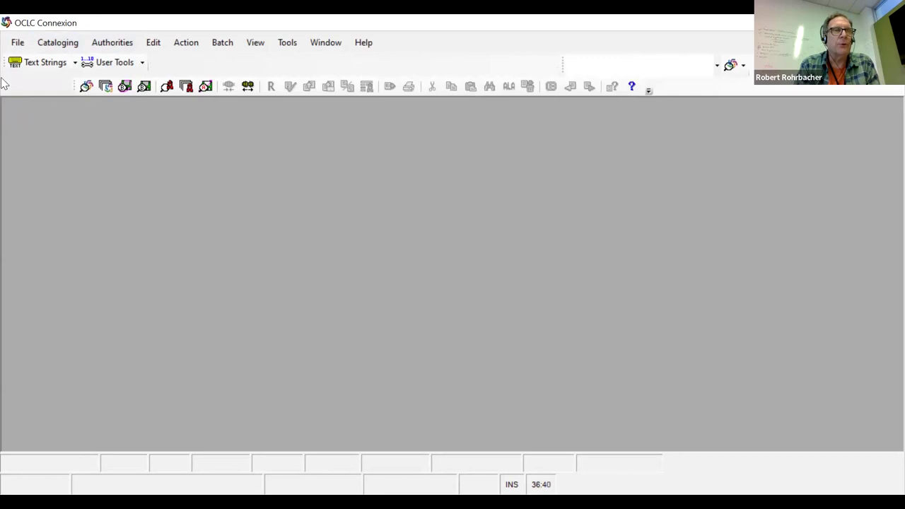
pyautogui.moveTo(73, 86); pyautogui.dragTo(149, 86)
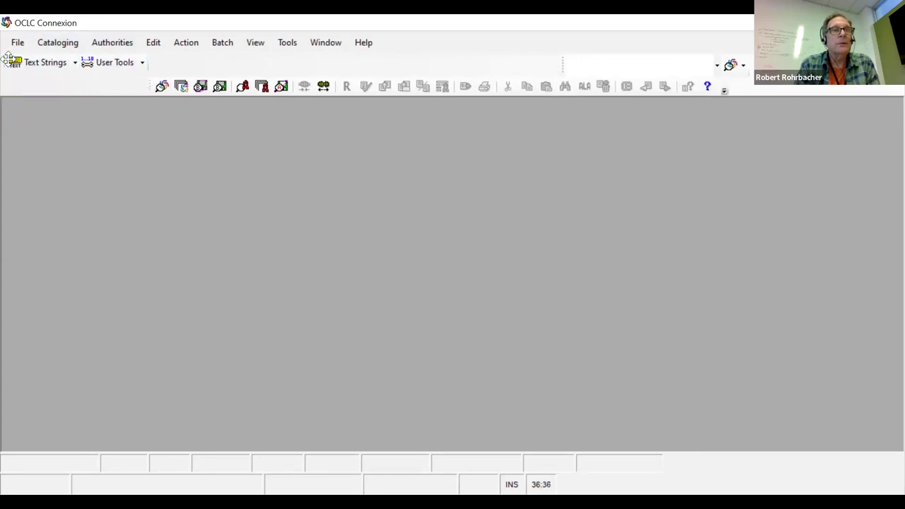
pyautogui.moveTo(7, 59); pyautogui.dragTo(8, 85)
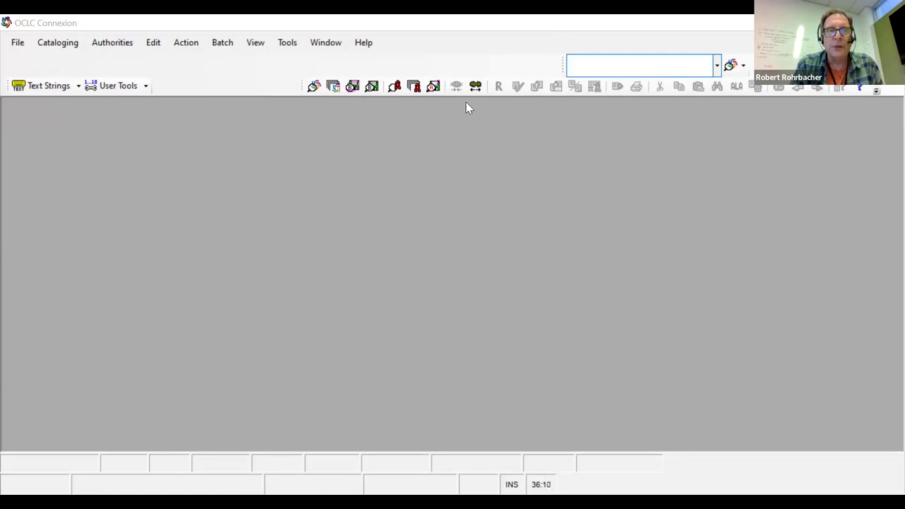
pyautogui.hotkey('alt', 'Tab')
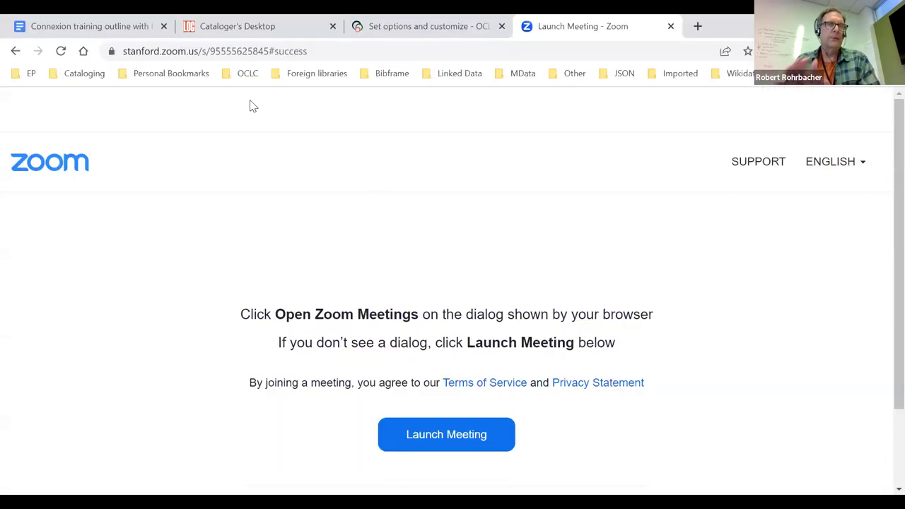
# Step: In Chrome, load the OCLC Connexion - Logon page from the OCLC bookmarks folder
pyautogui.click(211, 54)
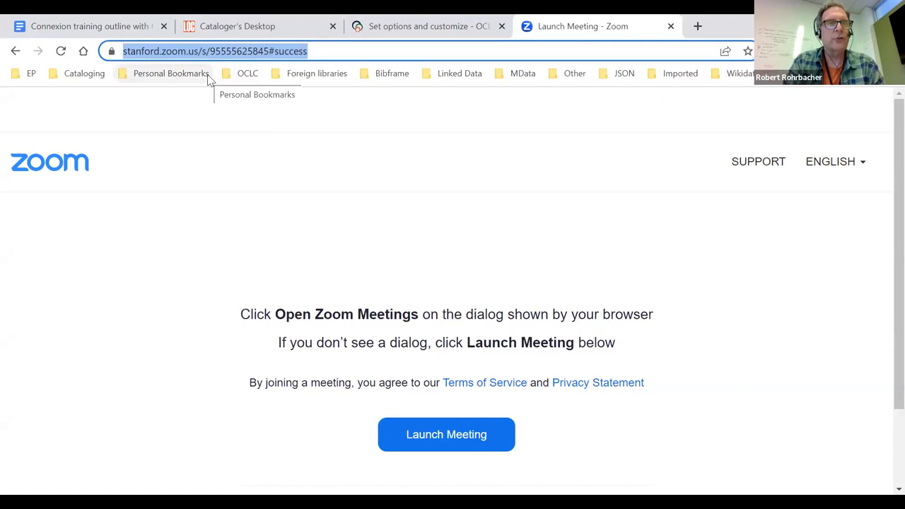
pyautogui.write('ocl')
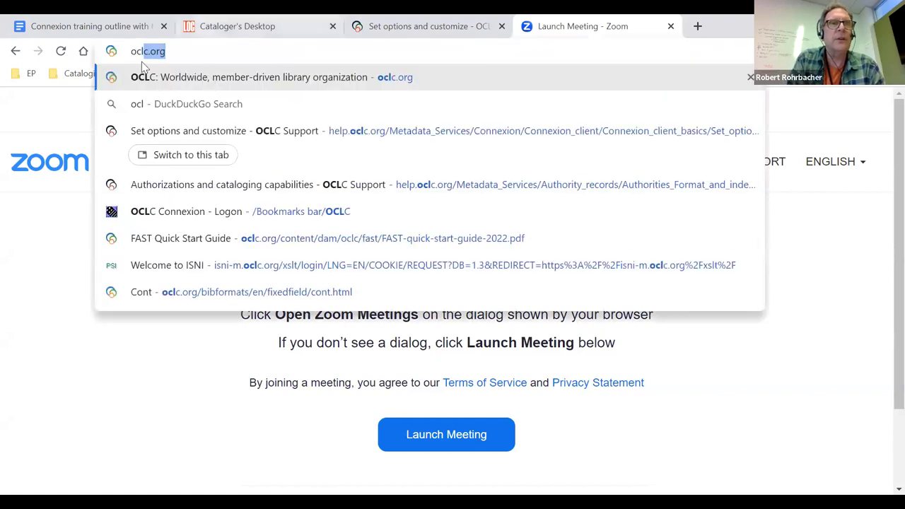
pyautogui.click(42, 141)
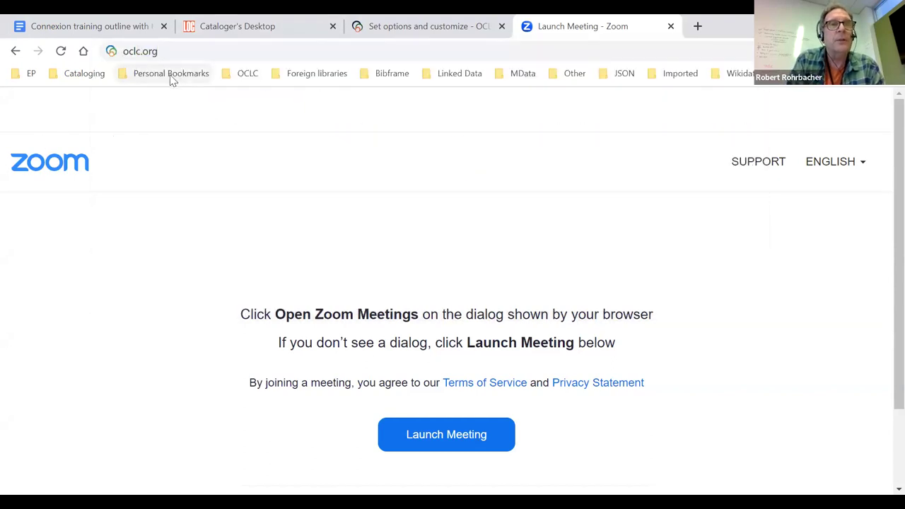
pyautogui.click(80, 78)
pyautogui.moveTo(247, 73)
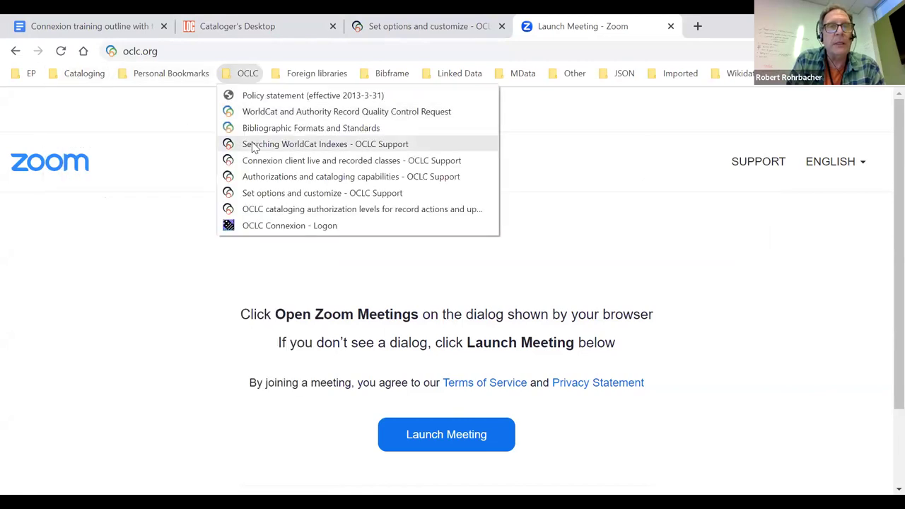
pyautogui.click(289, 226)
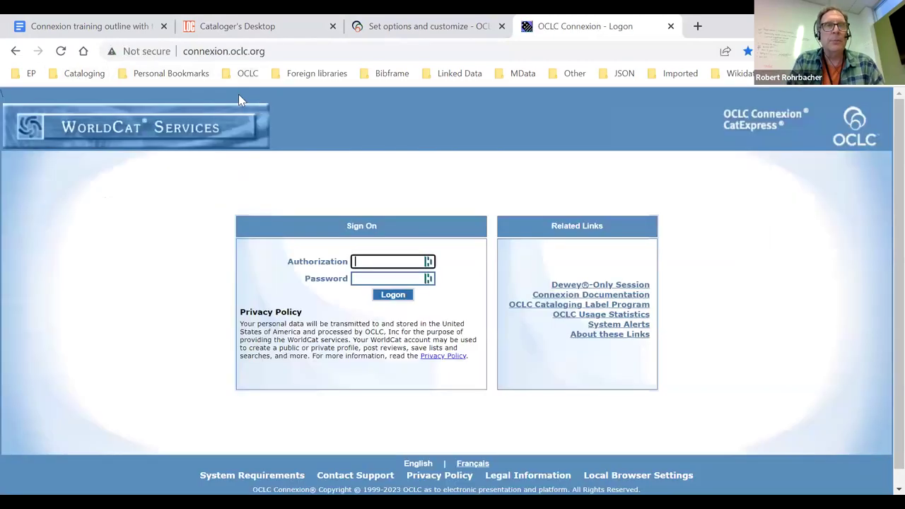
# Step: Sign on to Connexion browser with the authorization number and password, correcting typos in the number
pyautogui.click(185, 52)
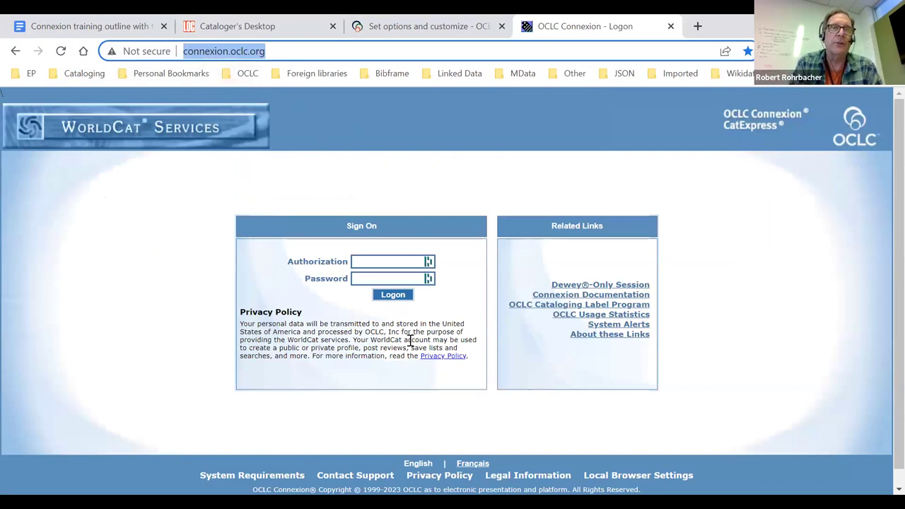
pyautogui.click(387, 263)
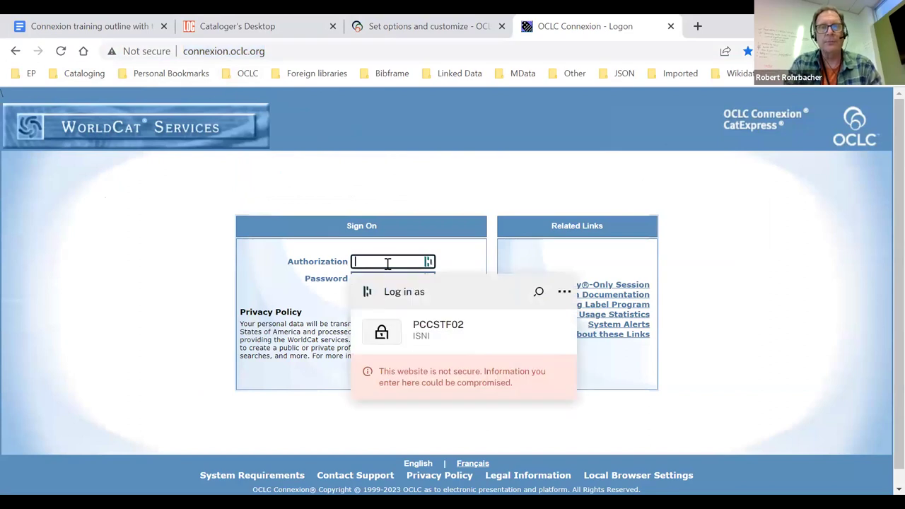
pyautogui.click(565, 296)
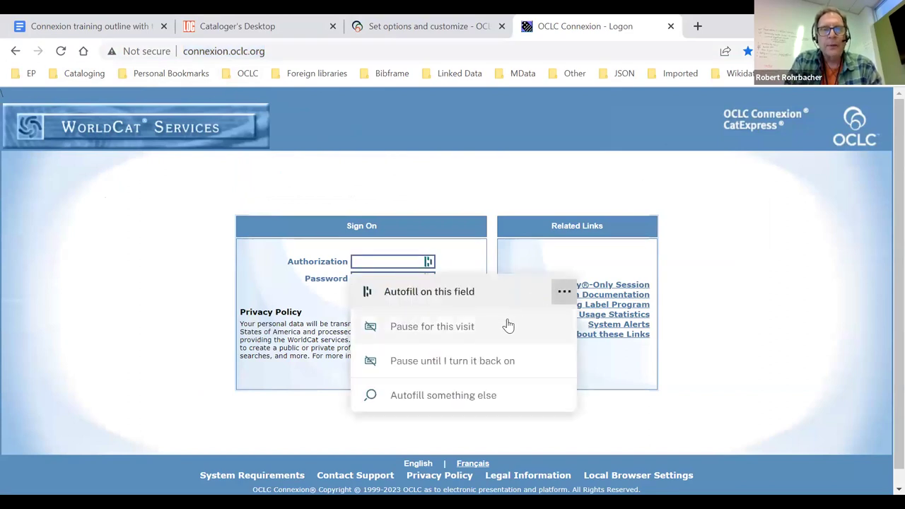
pyautogui.click(360, 261)
pyautogui.write('100-293')
pyautogui.press('BackSpace')
pyautogui.press('BackSpace')
pyautogui.press('BackSpace')
pyautogui.press('BackSpace')
pyautogui.press('BackSpace')
pyautogui.write('324-296')
pyautogui.press('Delete')
pyautogui.press('Delete')
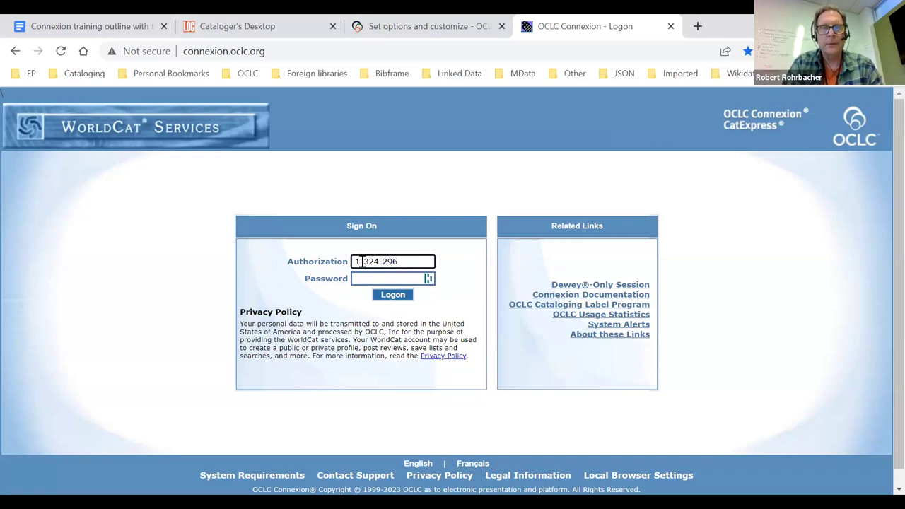
pyautogui.click(361, 262)
pyautogui.write('00-')
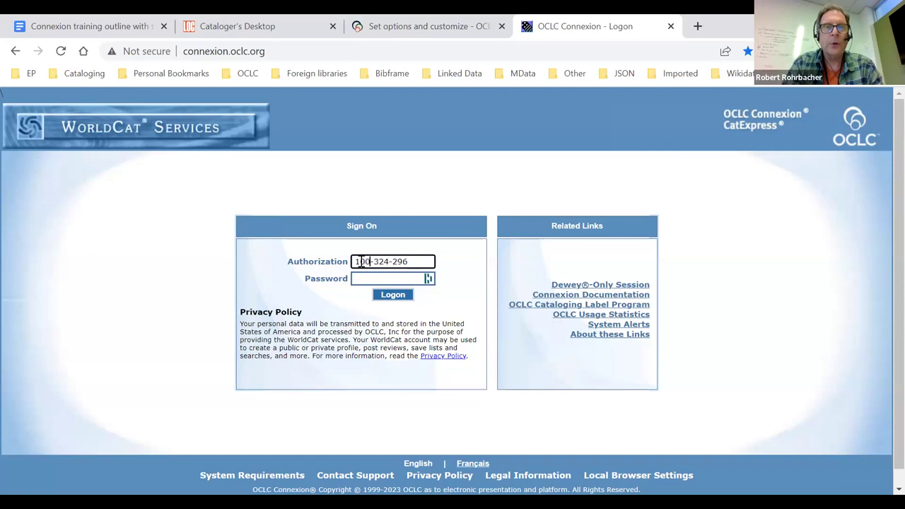
pyautogui.click(369, 277)
pyautogui.write('•••••')
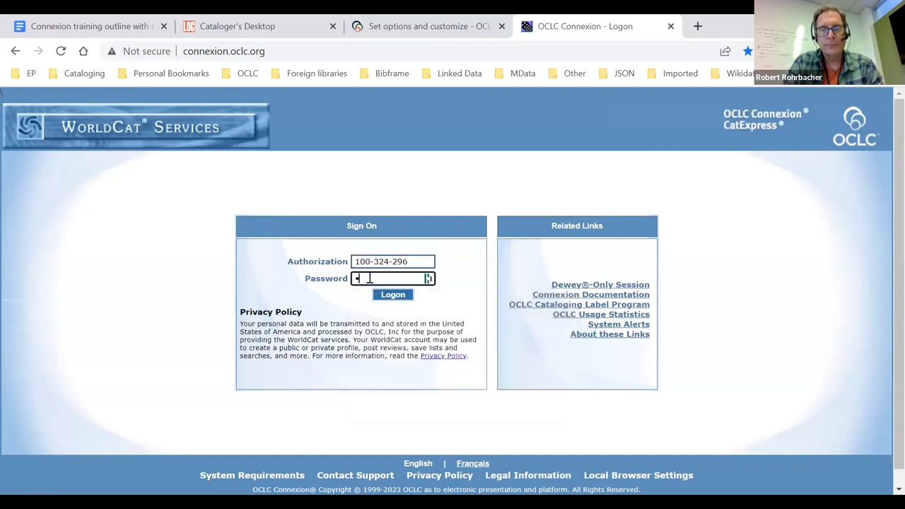
pyautogui.write('•••')
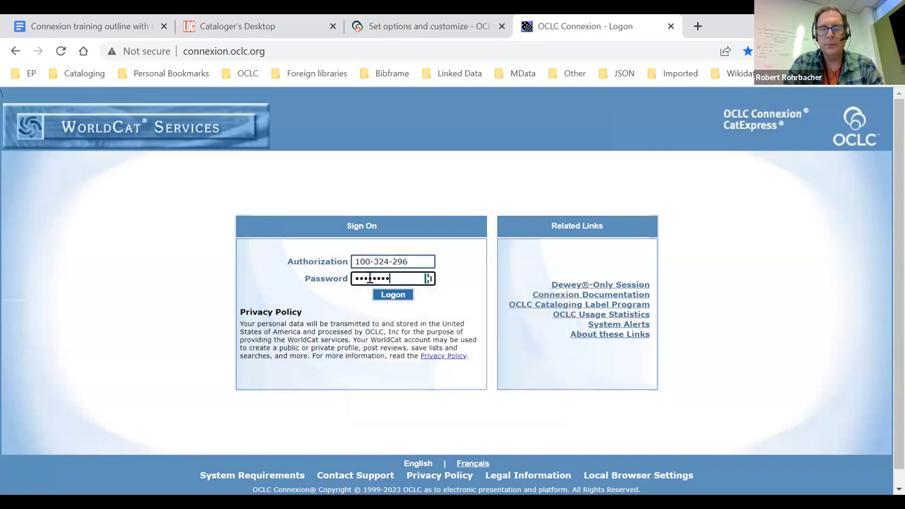
pyautogui.press('Return')
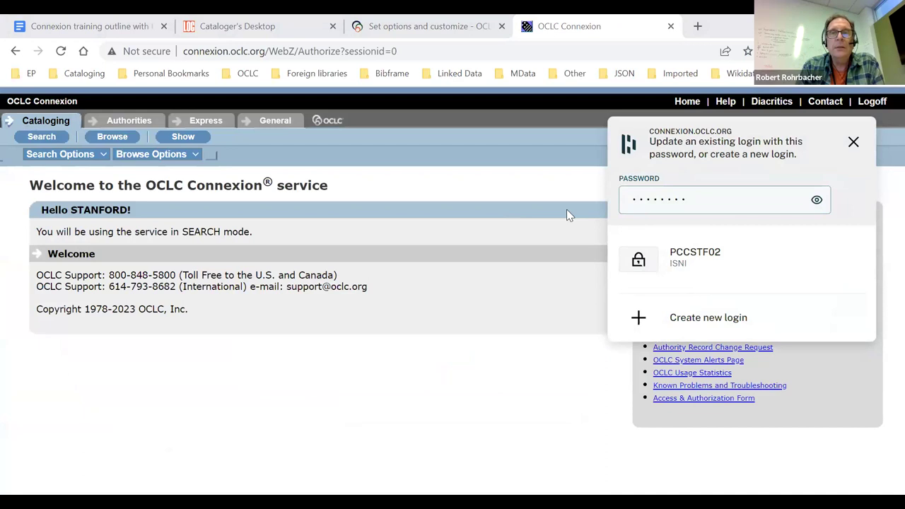
# Step: Dismiss the password manager's save-login popup to reveal the welcome page
pyautogui.click(651, 189)
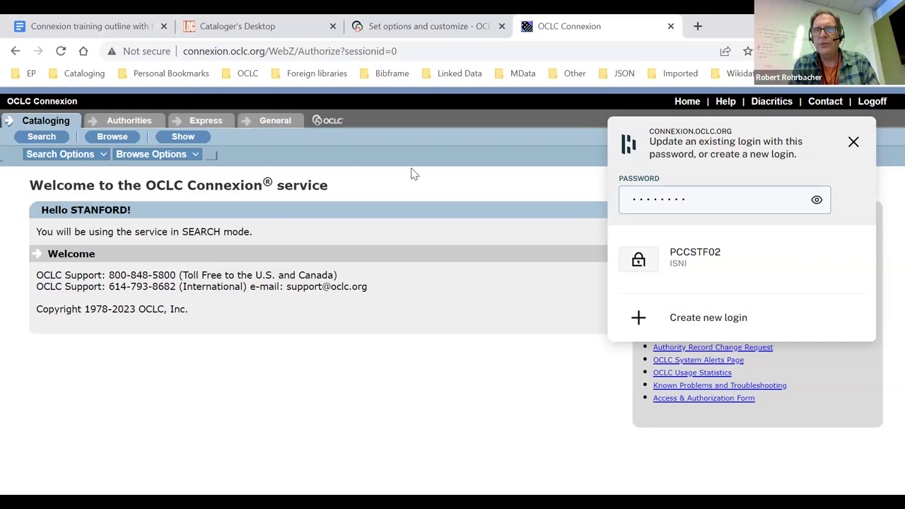
pyautogui.click(853, 142)
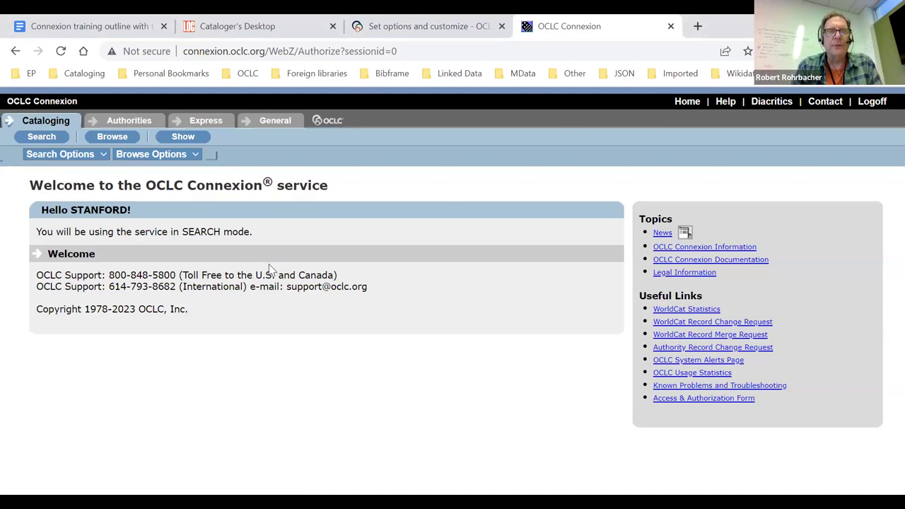
# Step: Go to Admin Options > Preferences and open the General Options preferences
pyautogui.click(273, 123)
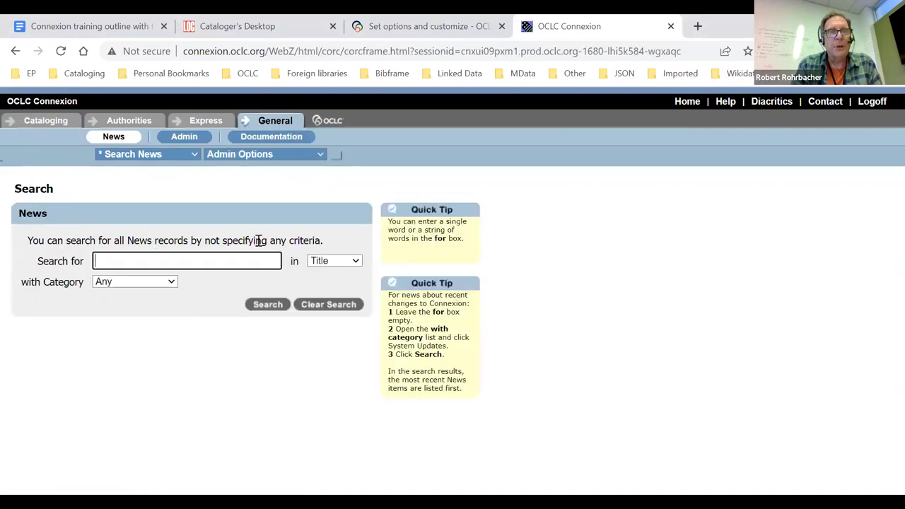
pyautogui.click(321, 155)
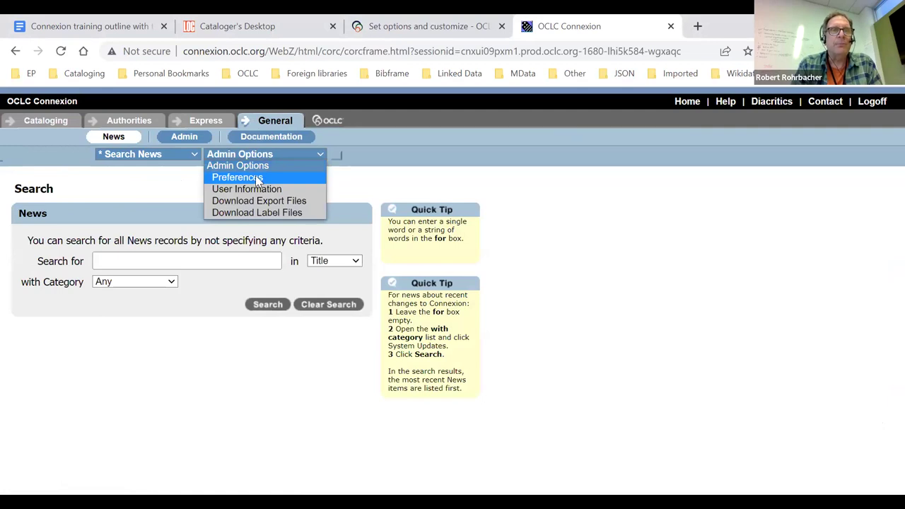
pyautogui.click(258, 178)
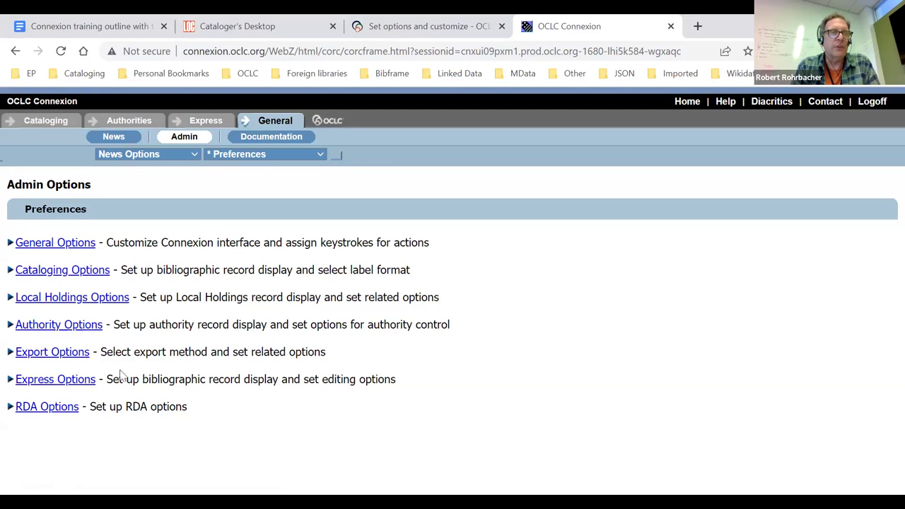
pyautogui.click(70, 246)
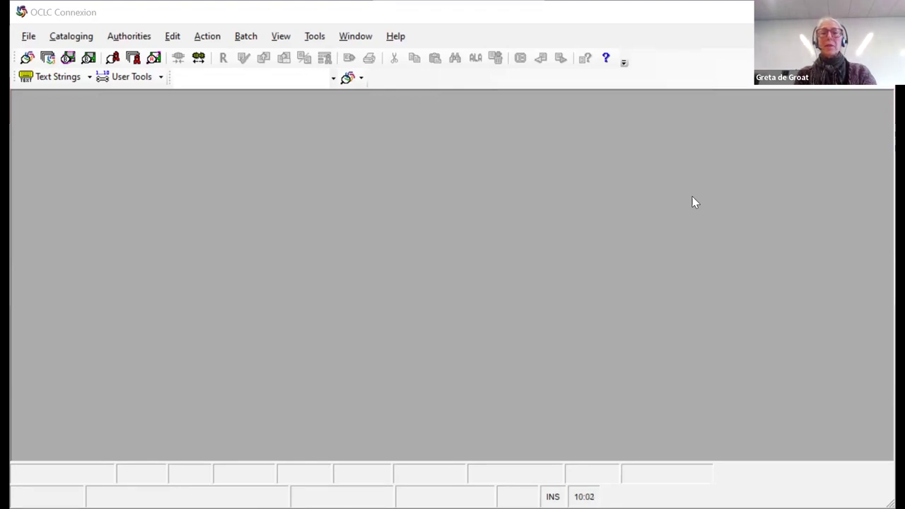
# Step: Recall the earlier 'oclc connexion' keyword search and rerun it, listing 119 matches by format and date
pyautogui.click(204, 77)
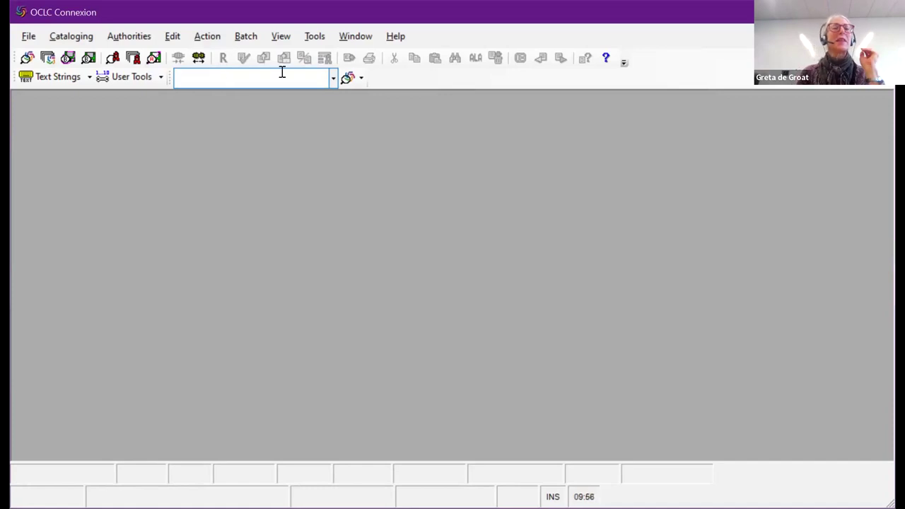
pyautogui.moveTo(170, 77)
pyautogui.mouseDown()
pyautogui.moveTo(278, 82)
pyautogui.moveTo(169, 78)
pyautogui.mouseUp()
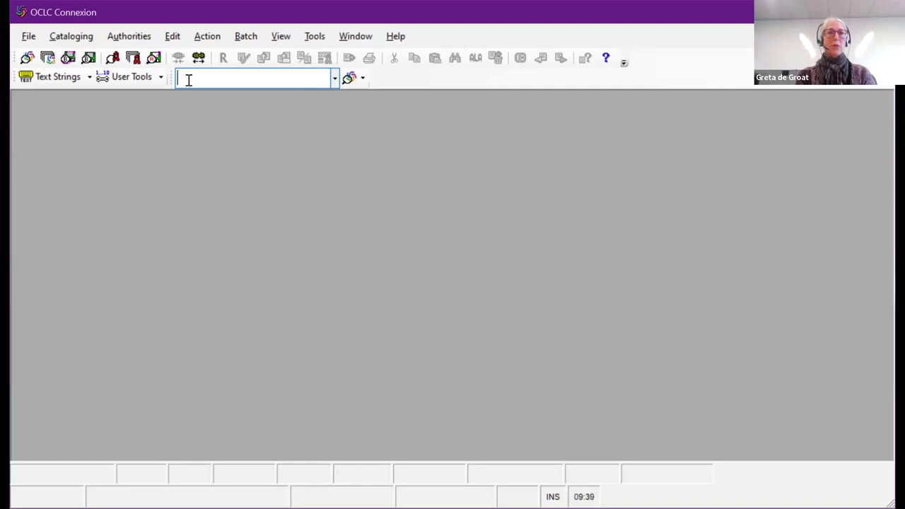
pyautogui.write('oclc connexion')
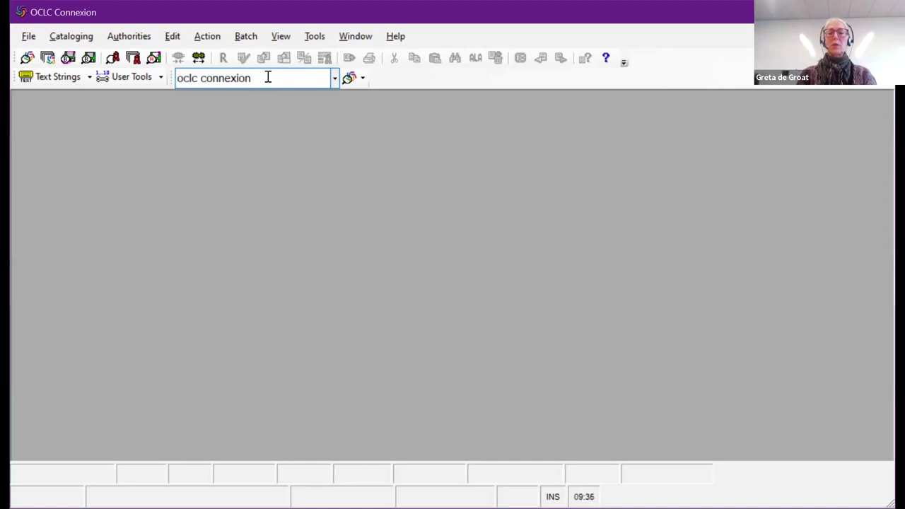
pyautogui.press('Return')
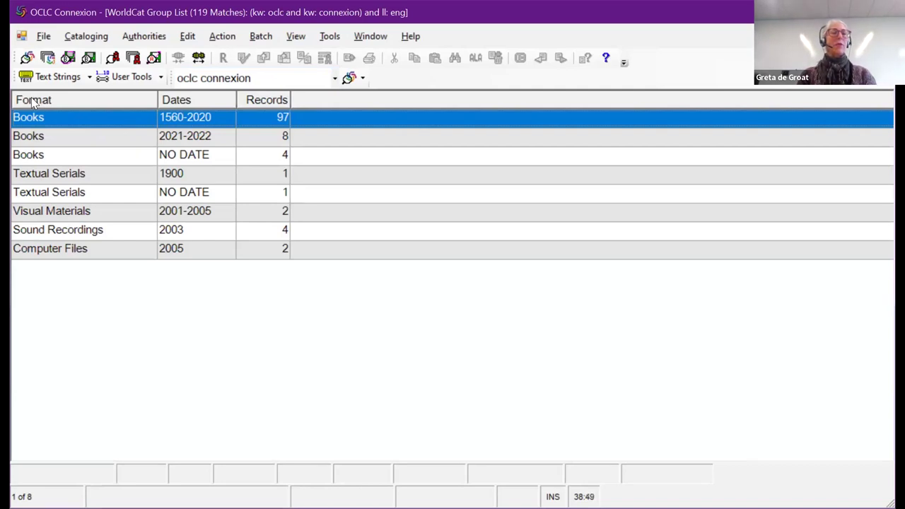
# Step: Select the Textual Serials group dated 1900 in the 'oclc connexion' group list
pyautogui.click(162, 174)
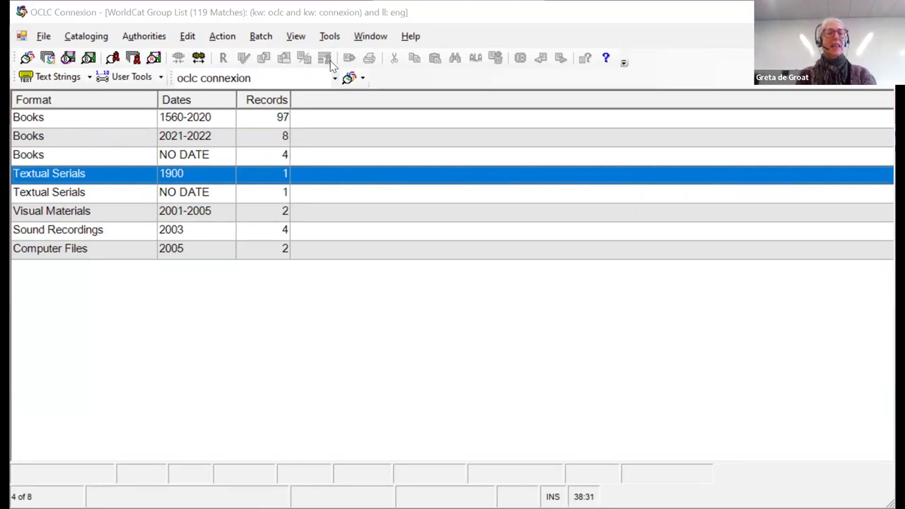
pyautogui.click(185, 79)
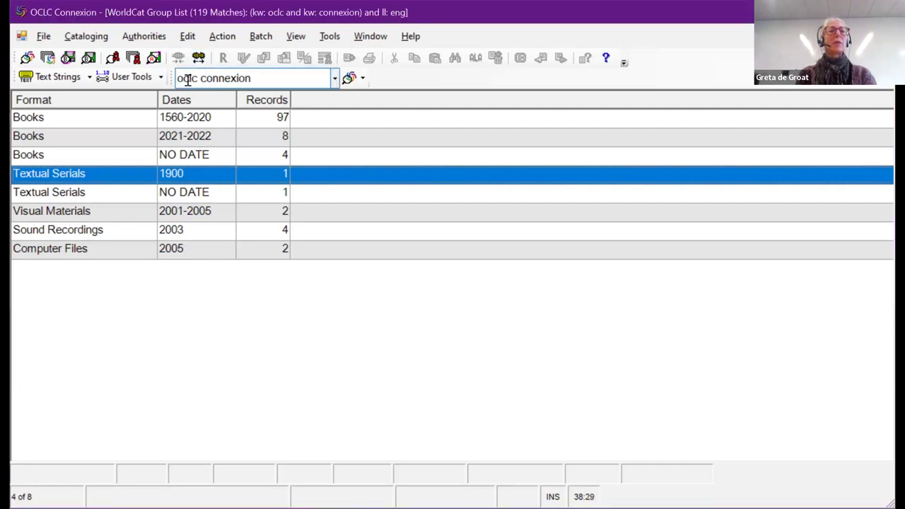
# Step: Prefix 'ti:' to rerun 'oclc connexion' as a title search, returning 28 records
pyautogui.doubleClick(178, 78)
pyautogui.click(178, 78)
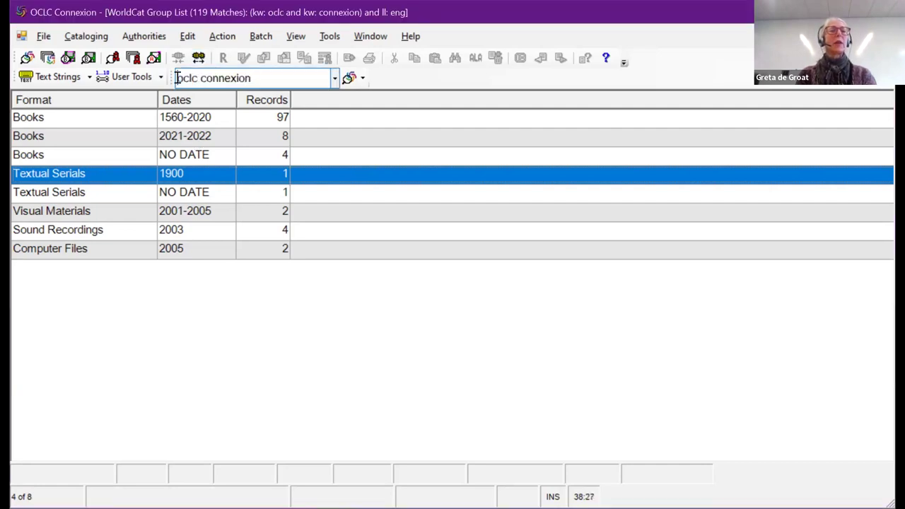
pyautogui.write('ti:')
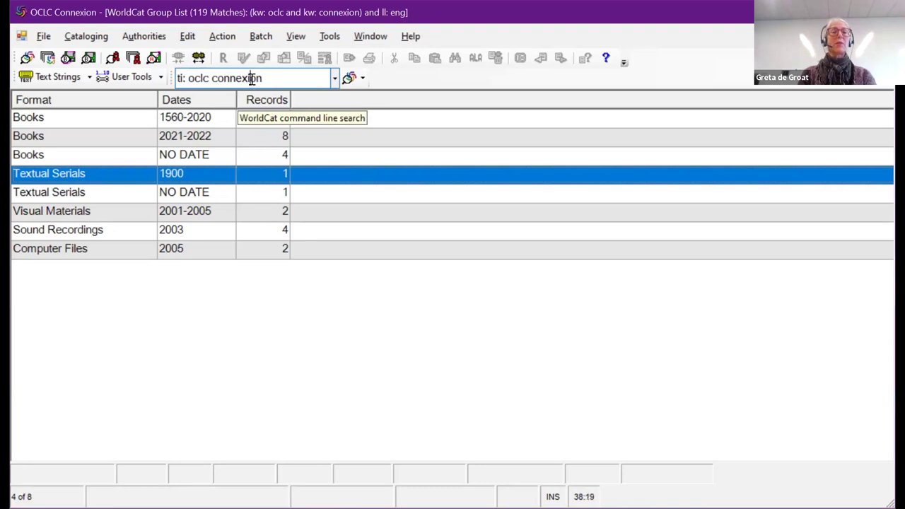
pyautogui.press('Return')
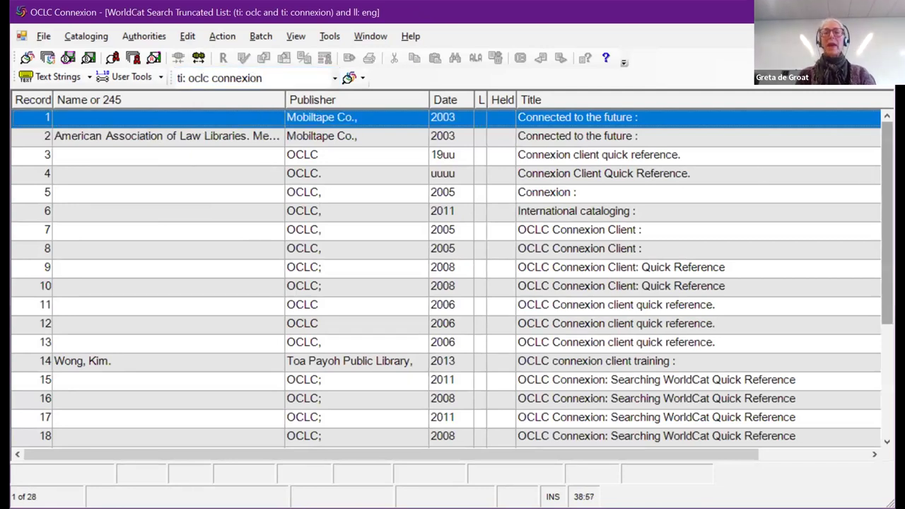
pyautogui.scroll(-4, 873, 323)
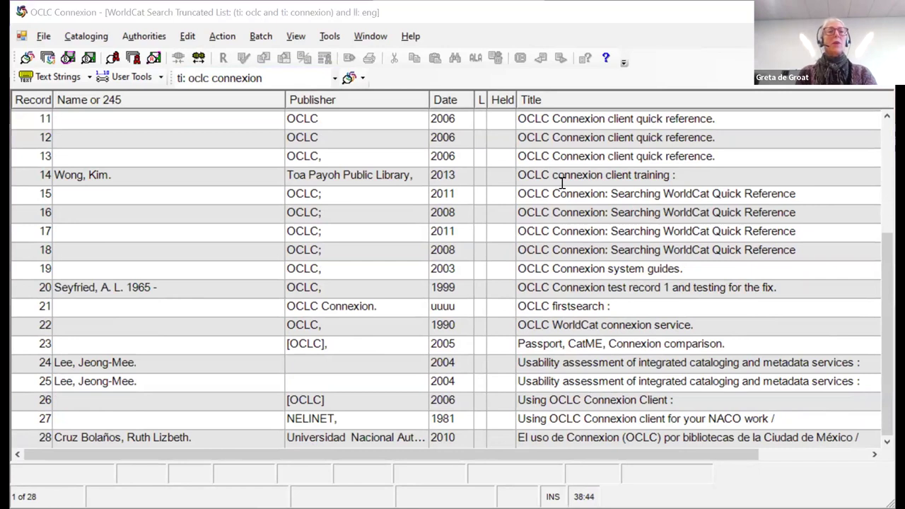
pyautogui.click(181, 77)
# Step: Change 'ti:' to 'ti=' for a phrase title search, opening the 'OCLC firstsearch' record
pyautogui.click(181, 78)
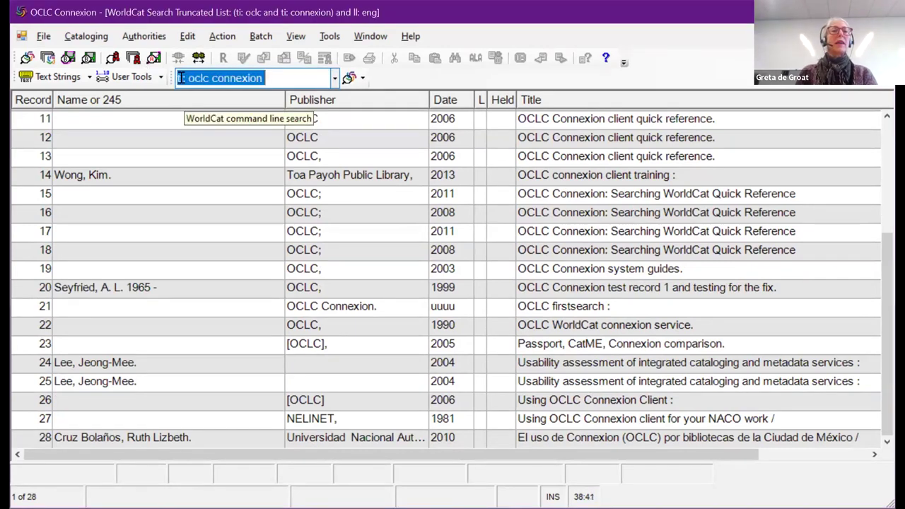
pyautogui.click(181, 78)
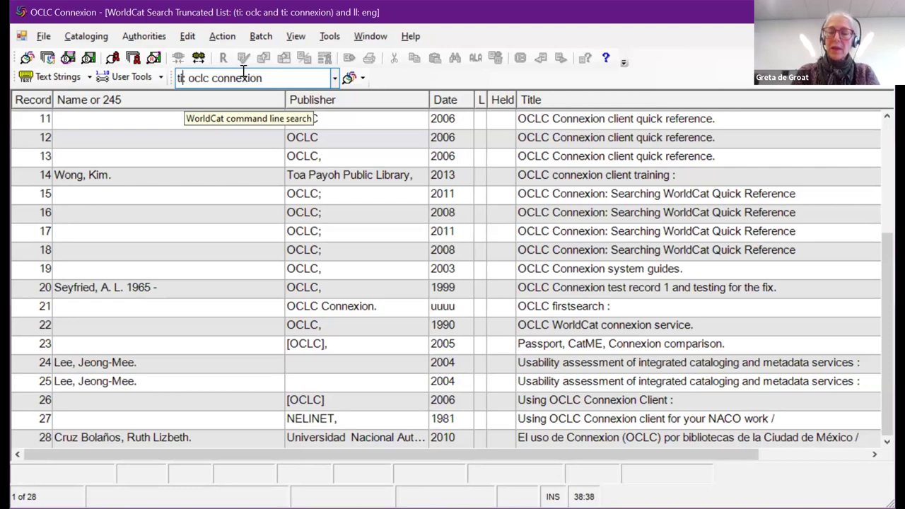
pyautogui.press('Delete')
pyautogui.press('BackSpace')
pyautogui.write('=')
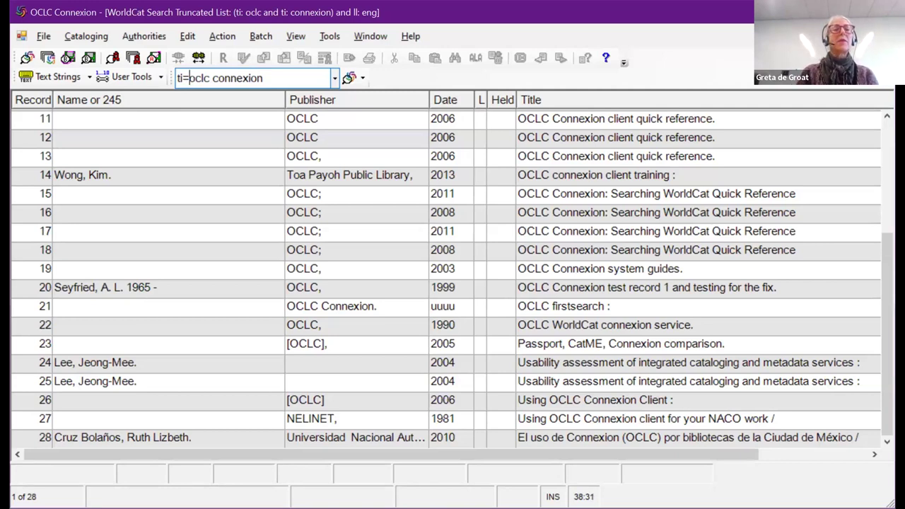
pyautogui.press('Return')
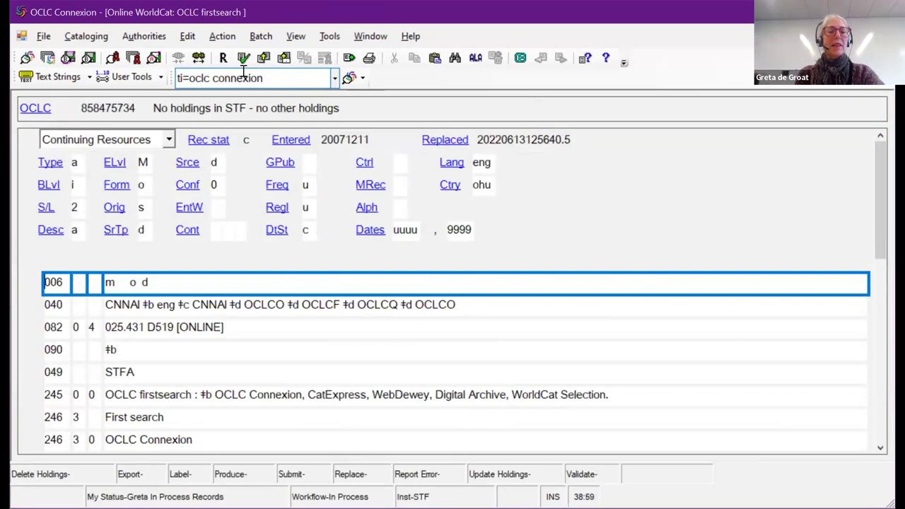
# Step: Highlight the 246 variant title 'OCLC Connexion' in the OCLC firstsearch record
pyautogui.click(219, 414)
pyautogui.click(220, 440)
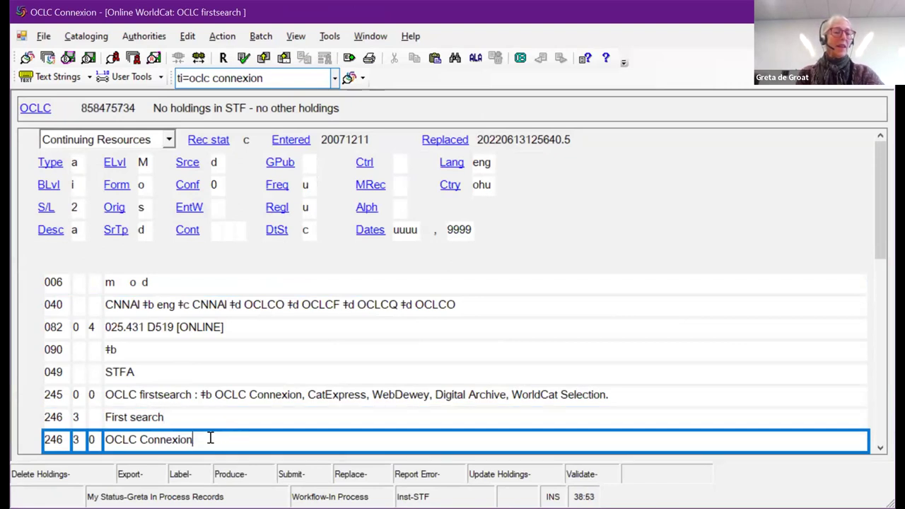
pyautogui.moveTo(210, 439)
pyautogui.mouseDown()
pyautogui.moveTo(99, 439)
pyautogui.moveTo(196, 440)
pyautogui.mouseUp()
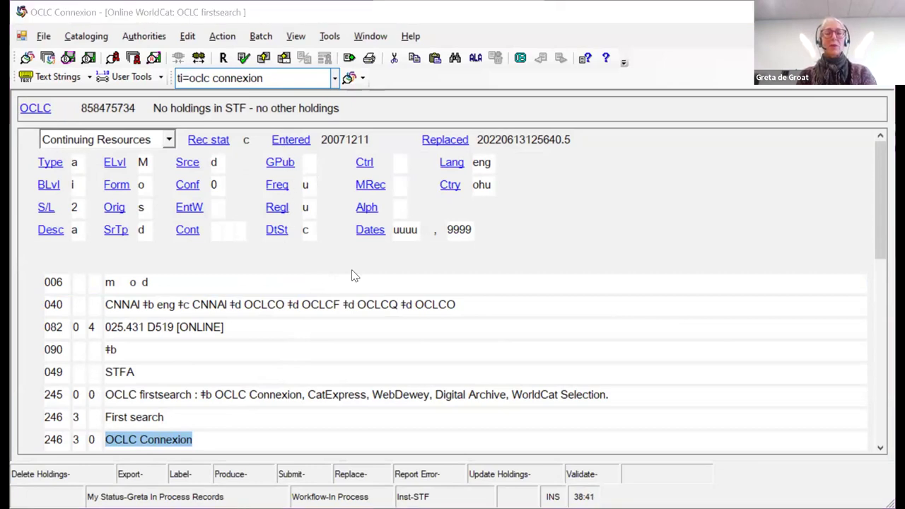
pyautogui.click(178, 78)
# Step: Prefix 'sca' to 'ti=oclc connexion' to browse titles, reaching the OCLC CONNEXION entry with 1 record
pyautogui.click(178, 78)
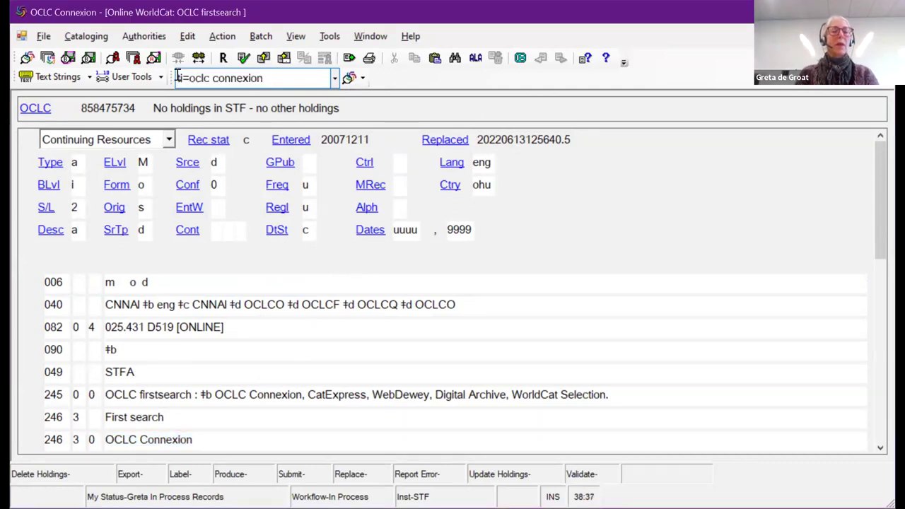
pyautogui.write('ca')
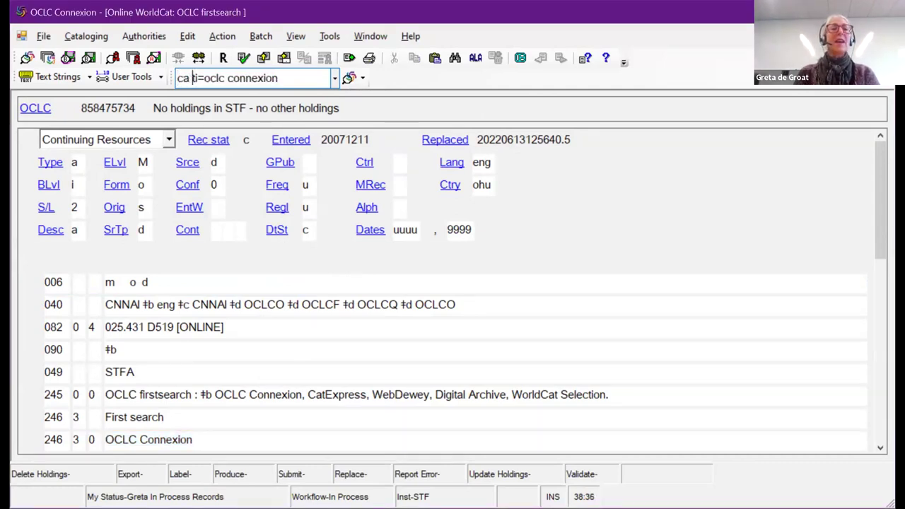
pyautogui.press('Left')
pyautogui.press('Left')
pyautogui.write('s')
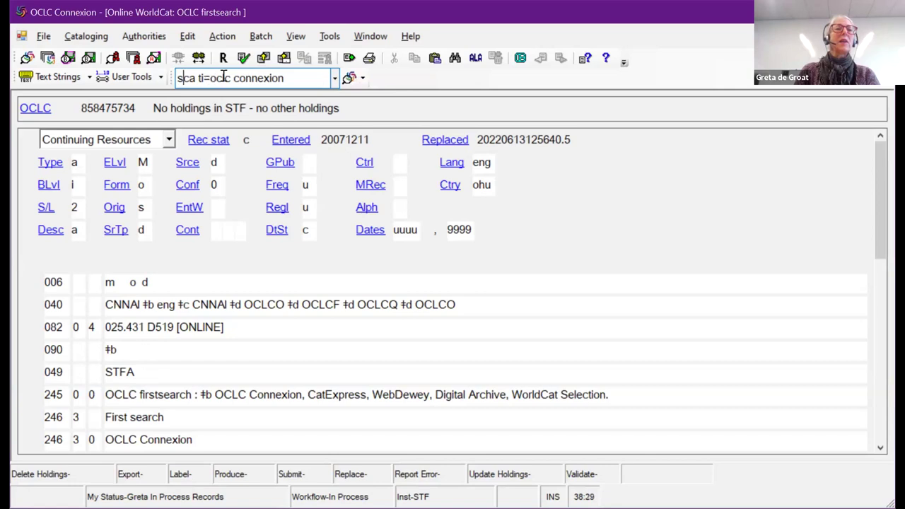
pyautogui.press('Return')
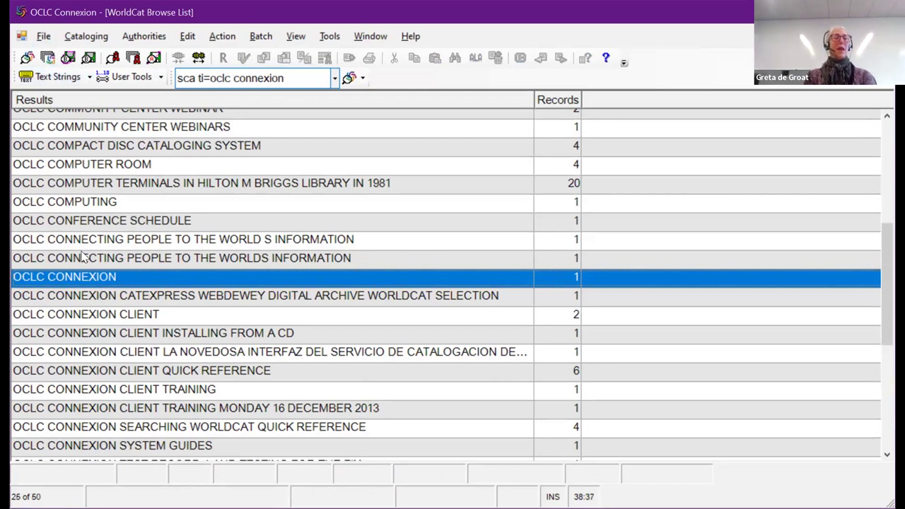
# Step: Browse WorldCat for 'oclc connexion' using the Title Whole Phrase (tiw=) index
pyautogui.click(47, 59)
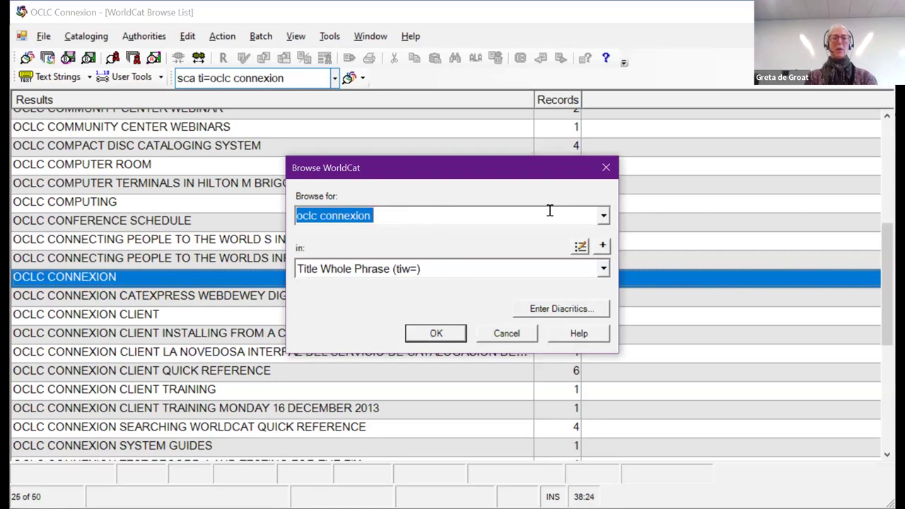
pyautogui.click(603, 271)
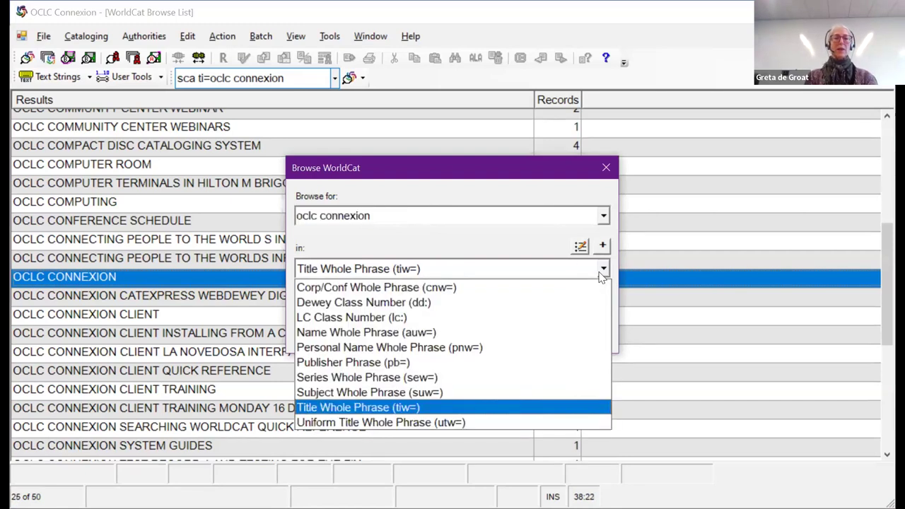
pyautogui.click(601, 275)
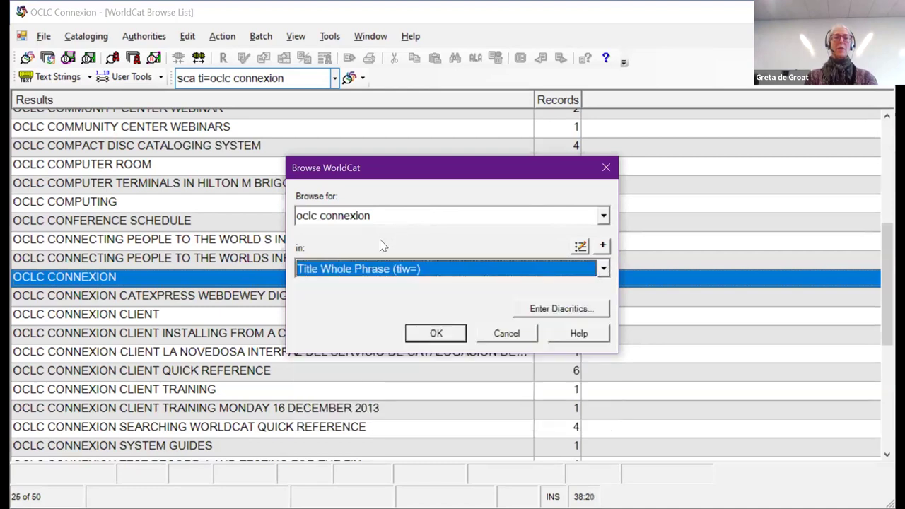
pyautogui.click(428, 327)
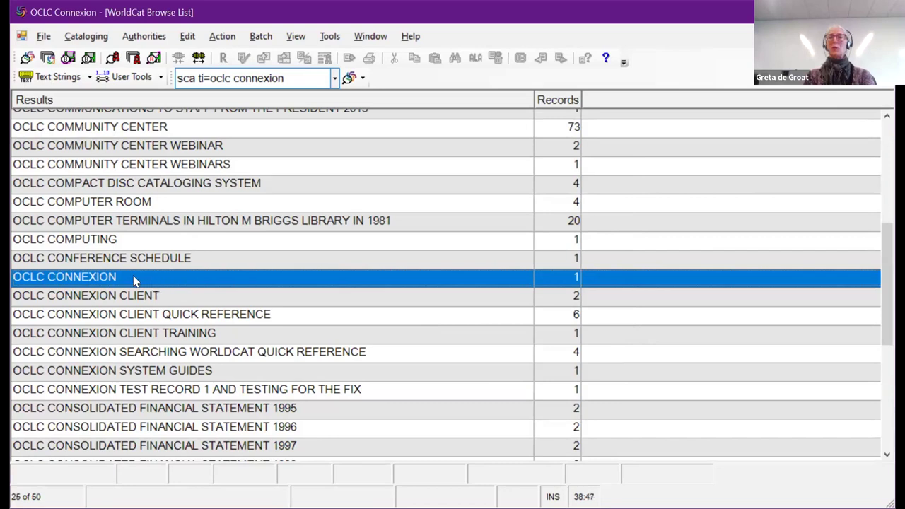
# Step: Run another Title Whole Phrase browse for 'oclc connexion' from the browse commands menu
pyautogui.click(84, 39)
pyautogui.moveTo(100, 72)
pyautogui.click(203, 75)
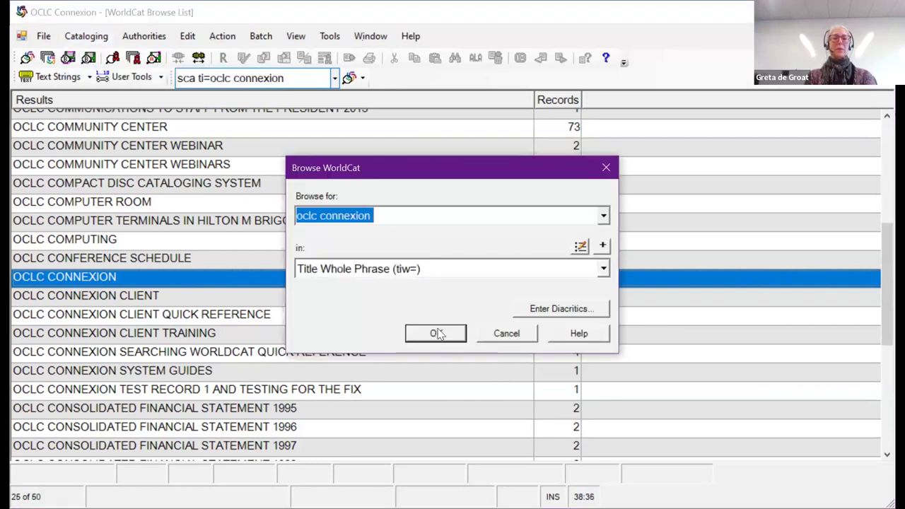
pyautogui.click(438, 333)
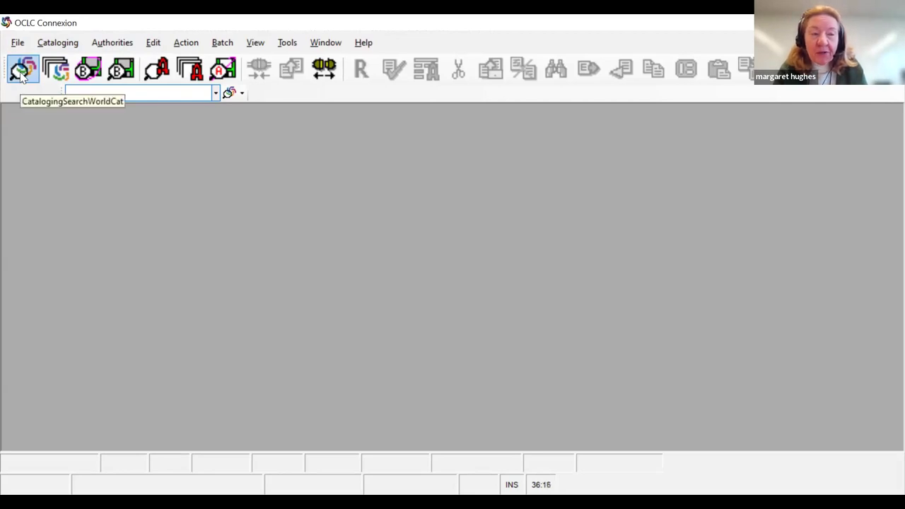
# Step: Open Search WorldCat from the toolbar and use Clear Search to empty the previous entries
pyautogui.click(56, 68)
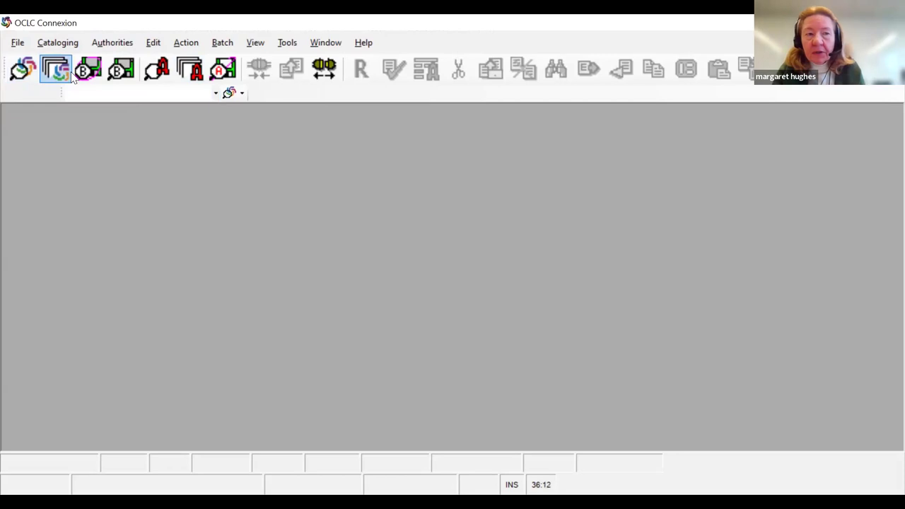
pyautogui.click(23, 71)
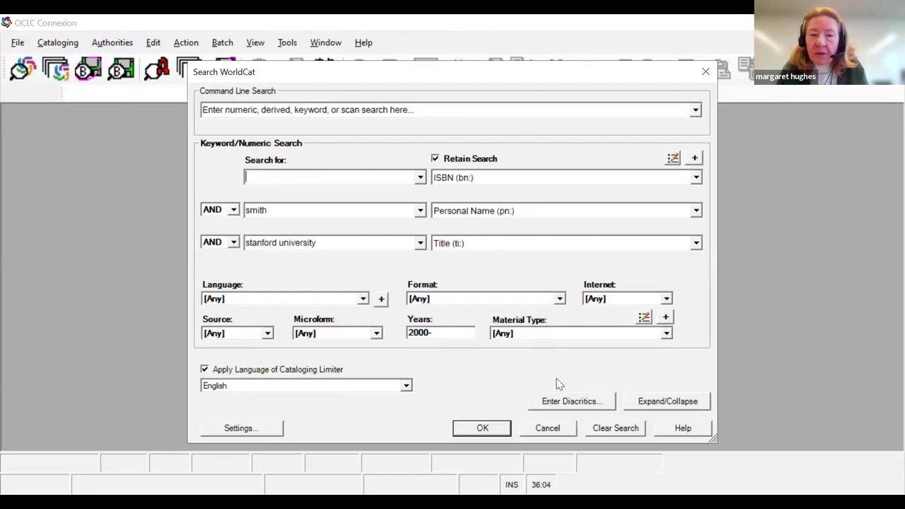
pyautogui.click(608, 429)
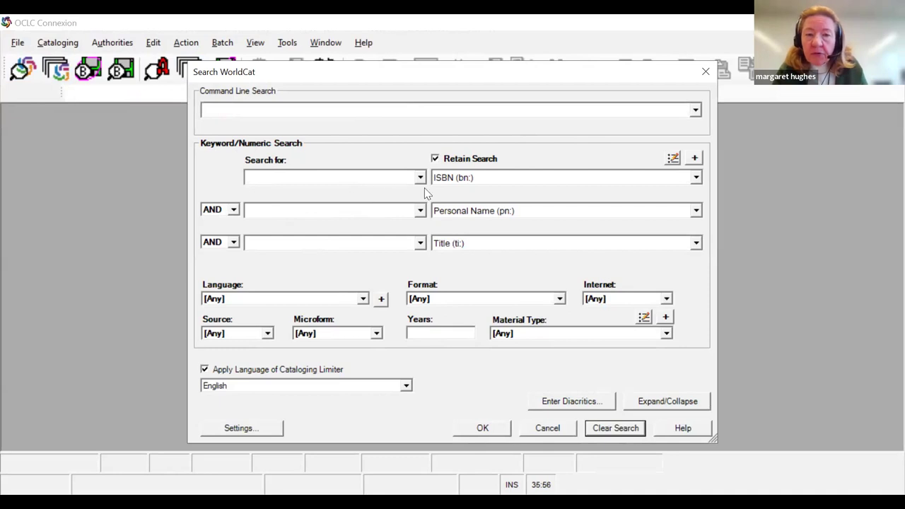
# Step: Keep AND as the row-two operator, toggle Retain Search off and back on, and show the first-row indexes
pyautogui.click(233, 212)
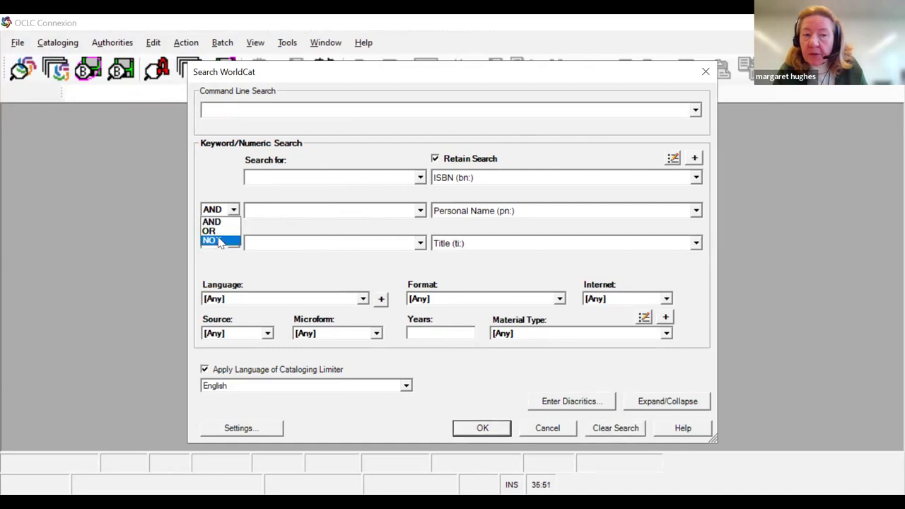
pyautogui.click(270, 213)
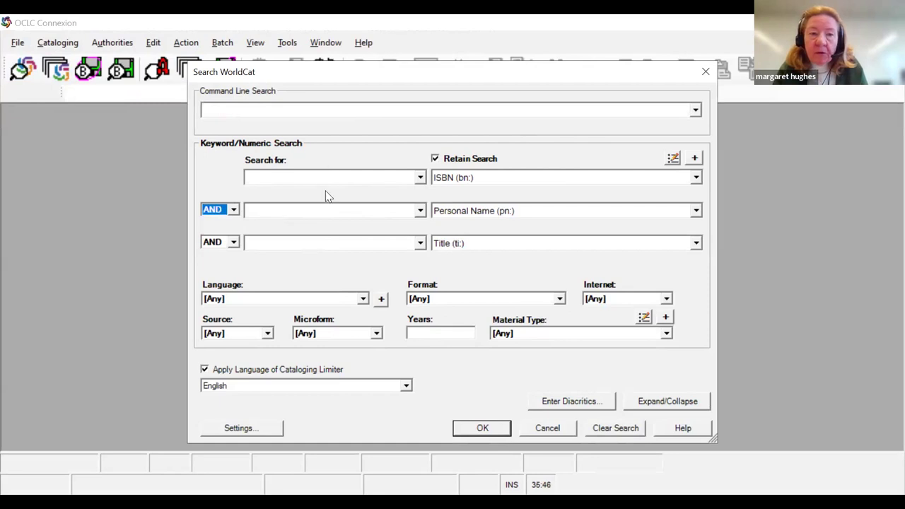
pyautogui.click(436, 159)
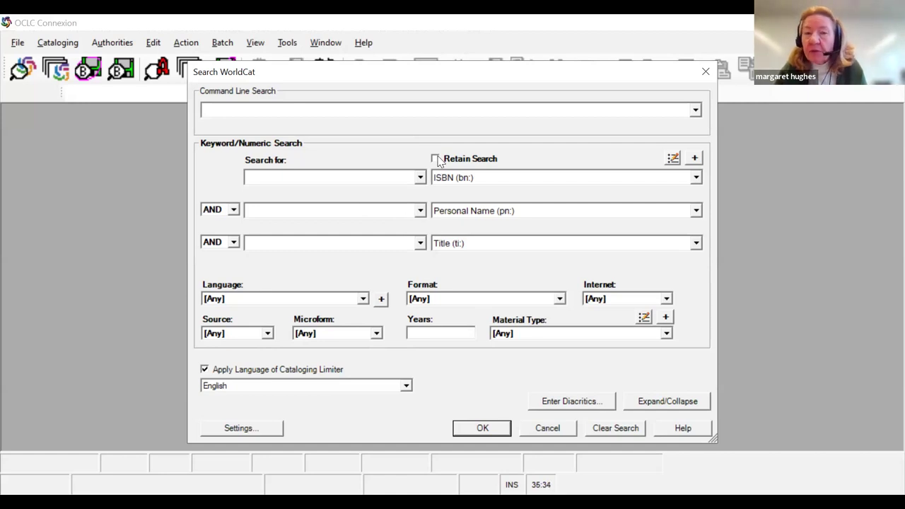
pyautogui.click(436, 160)
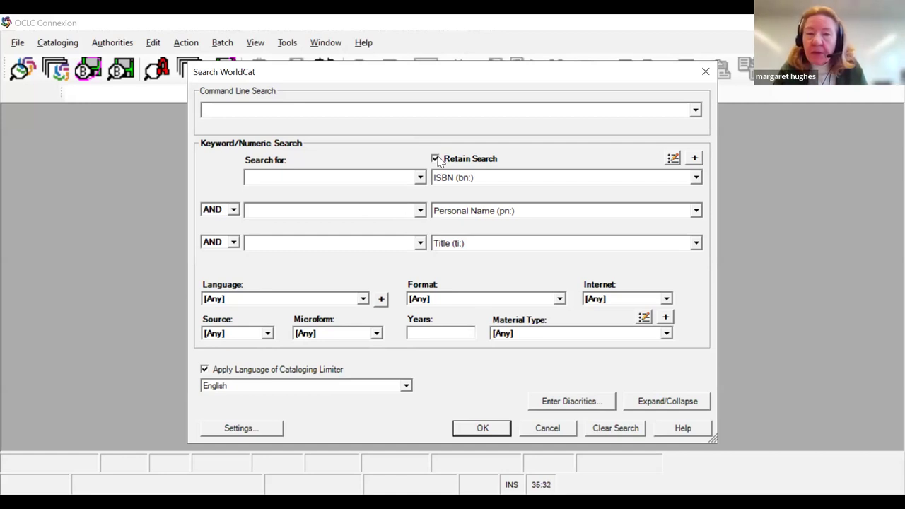
pyautogui.click(697, 178)
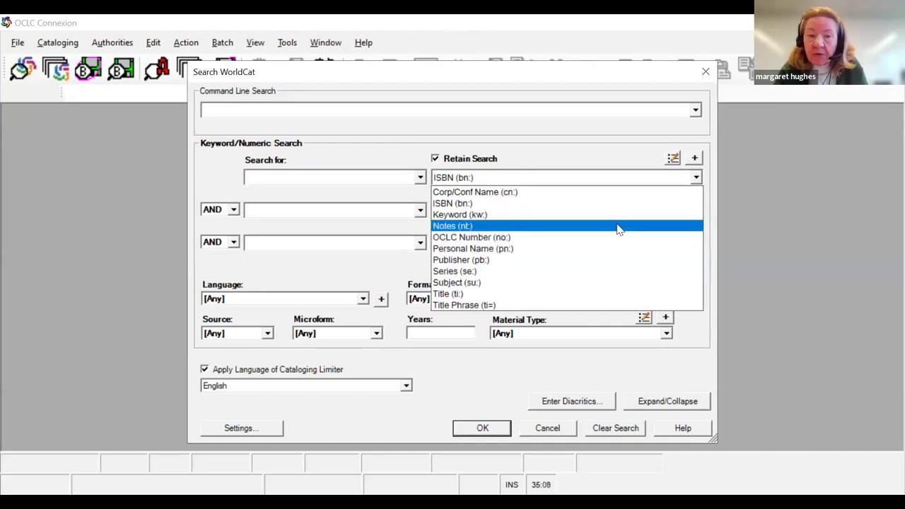
# Step: Expand the index lists to all WorldCat indexes, browse the first-row list, and keep ISBN (bn:)
pyautogui.click(695, 159)
pyautogui.click(694, 159)
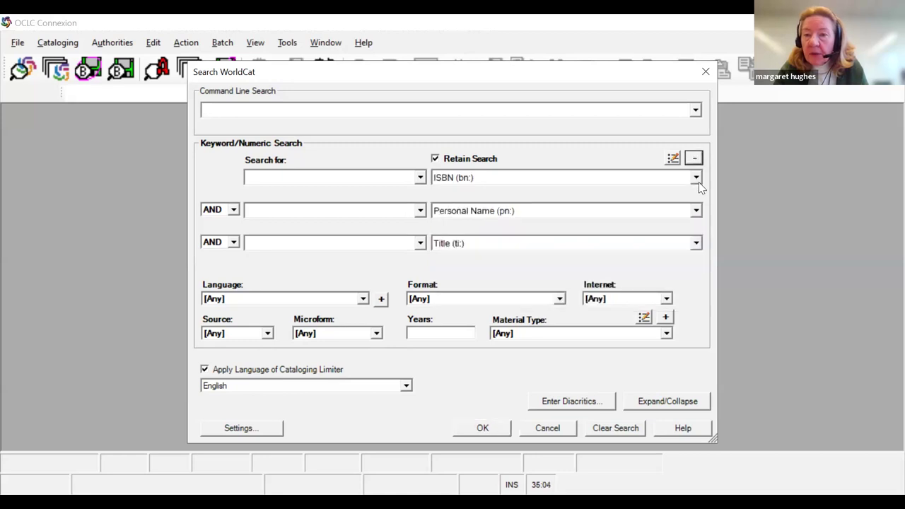
pyautogui.click(693, 179)
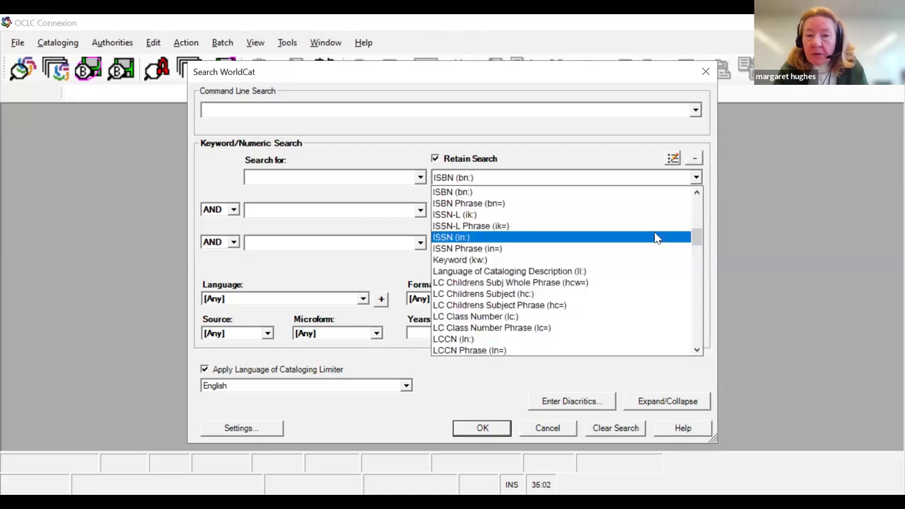
pyautogui.scroll(5, 657, 238)
pyautogui.scroll(-15, 656, 237)
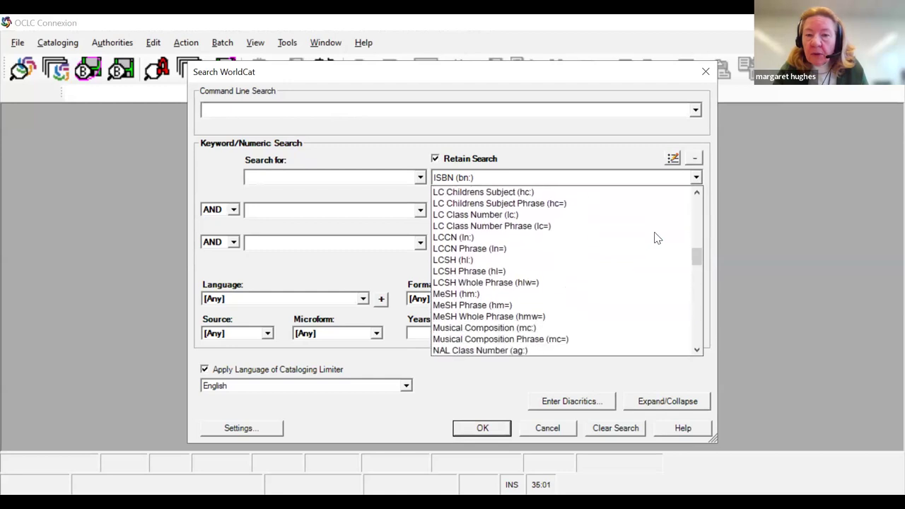
pyautogui.scroll(5, 656, 237)
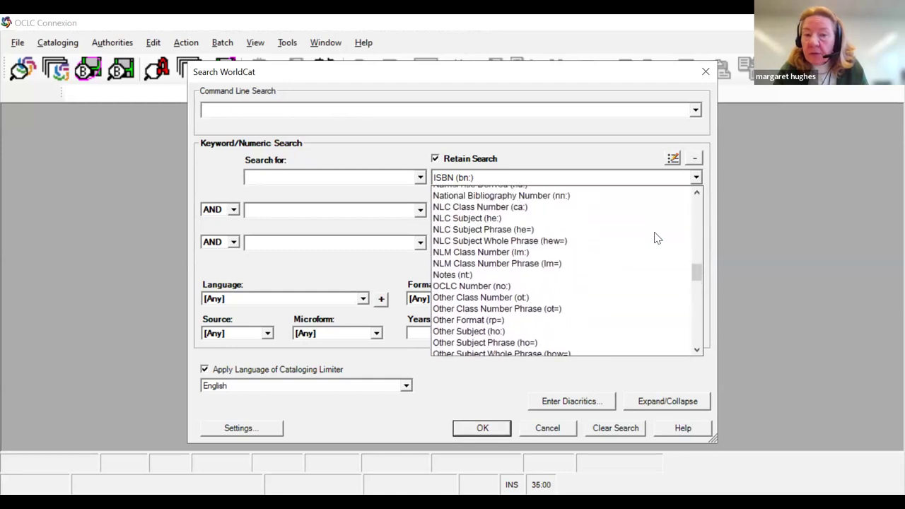
pyautogui.scroll(2, 656, 237)
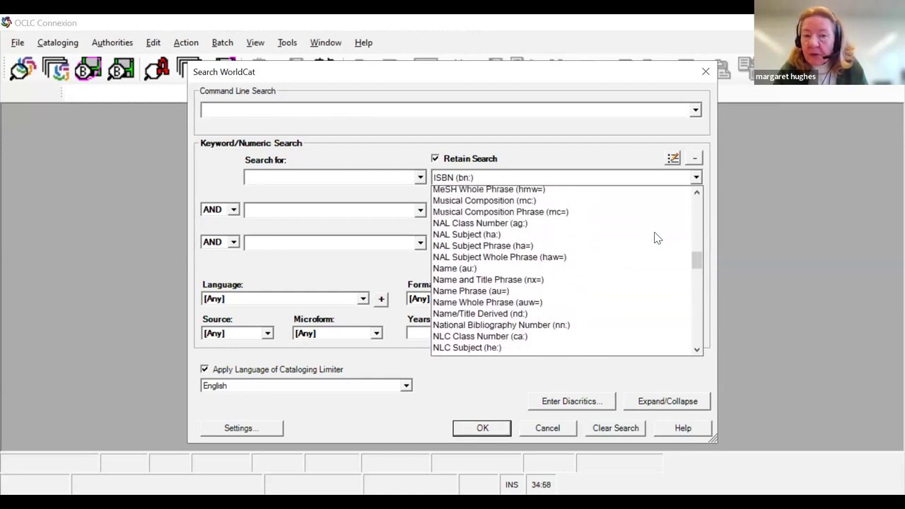
pyautogui.scroll(-1, 605, 304)
pyautogui.scroll(-1, 605, 304)
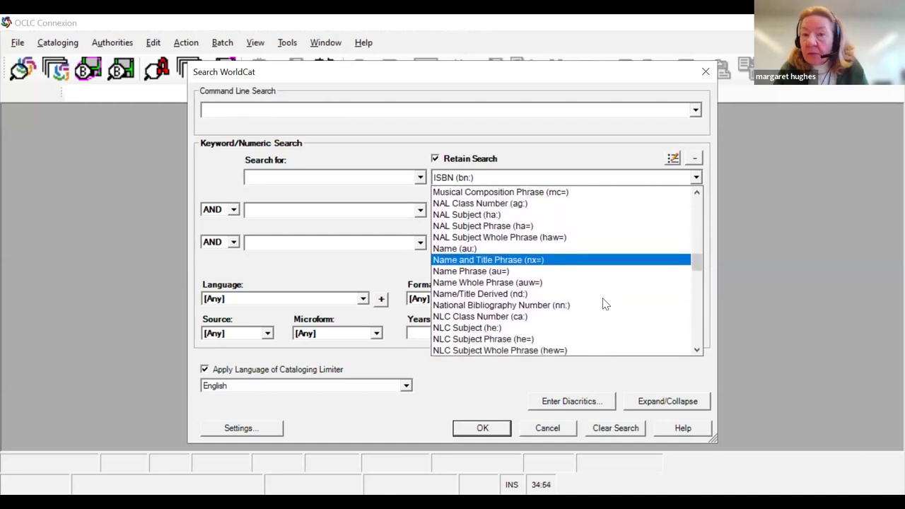
pyautogui.click(694, 164)
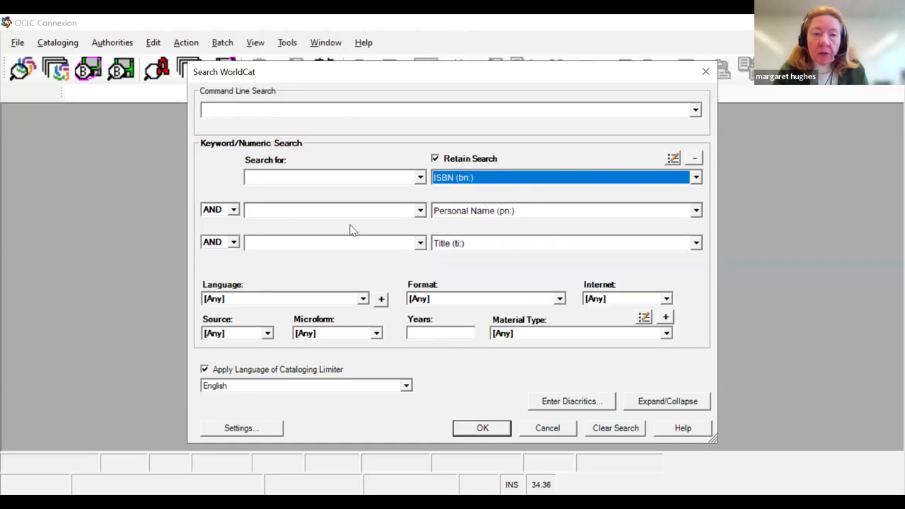
# Step: Change the second search row's index from Personal Name to Descriptive Conventions (dx:)
pyautogui.click(298, 209)
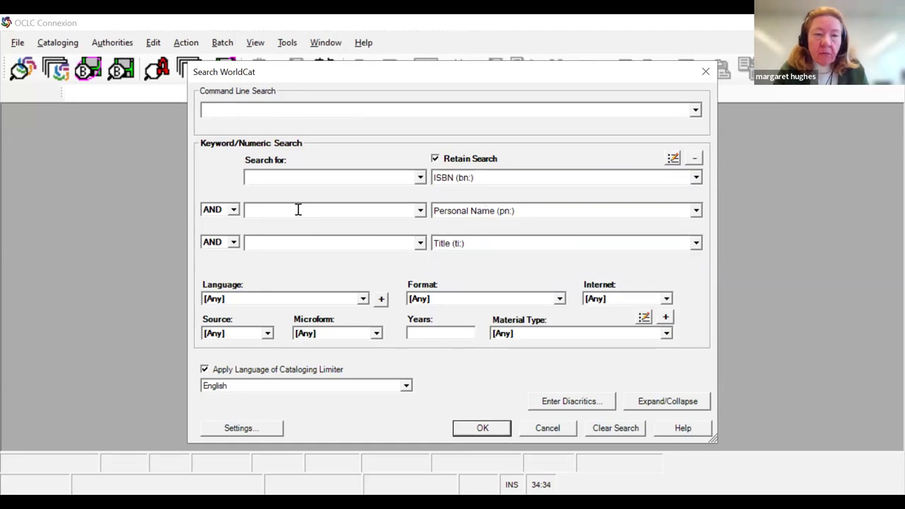
pyautogui.click(276, 238)
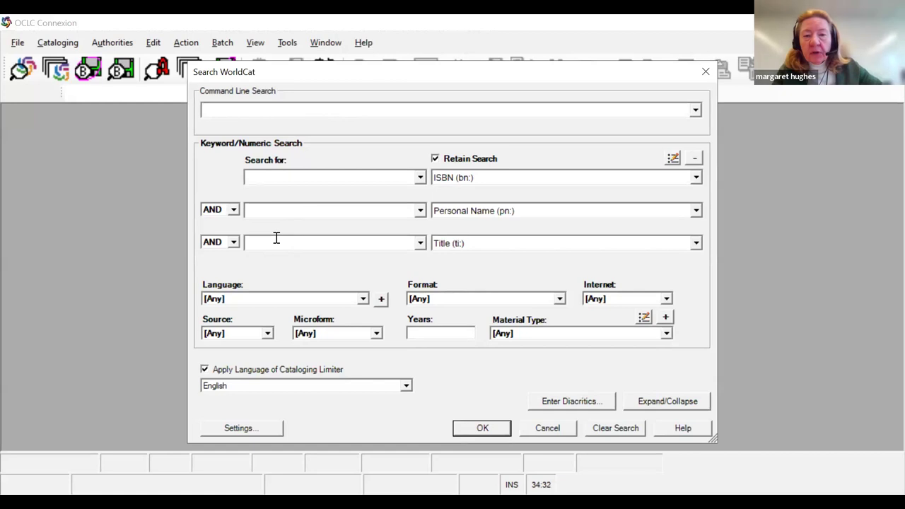
pyautogui.click(696, 211)
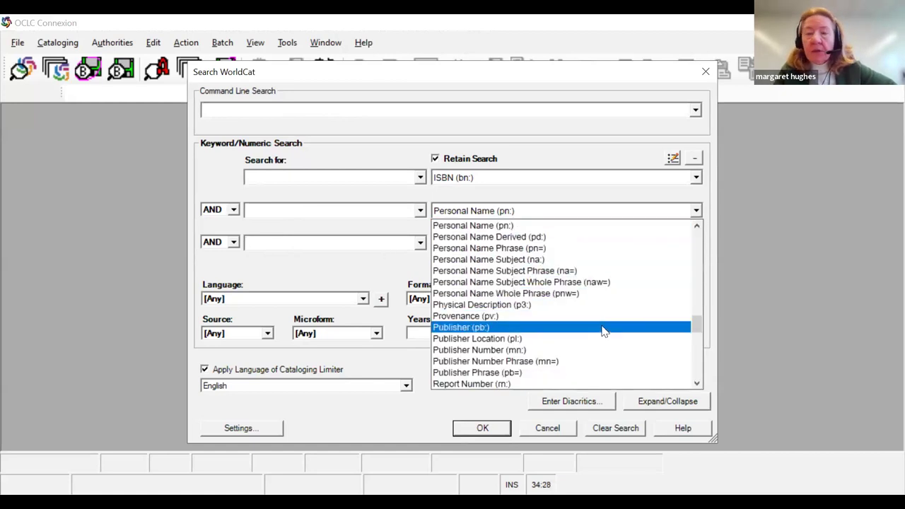
pyautogui.click(320, 217)
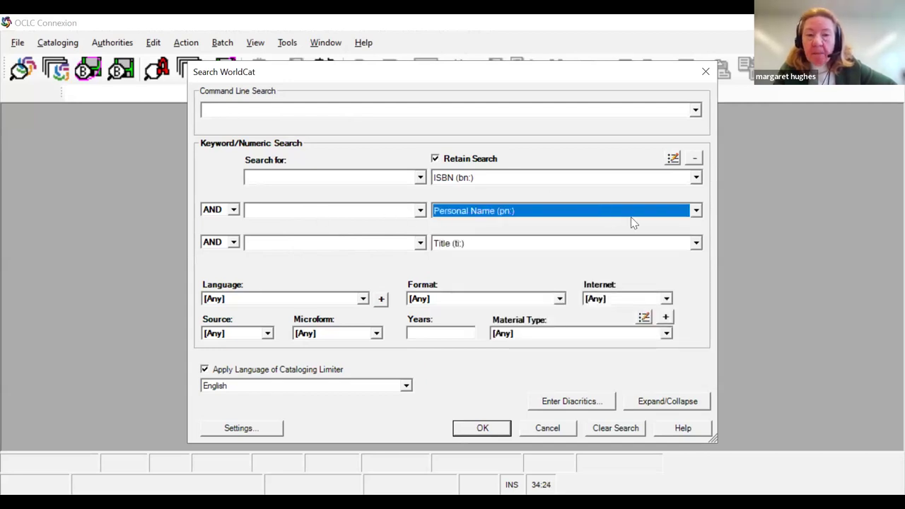
pyautogui.click(696, 210)
pyautogui.click(699, 244)
pyautogui.click(698, 243)
pyautogui.click(698, 243)
pyautogui.click(697, 241)
pyautogui.scroll(-1, 537, 366)
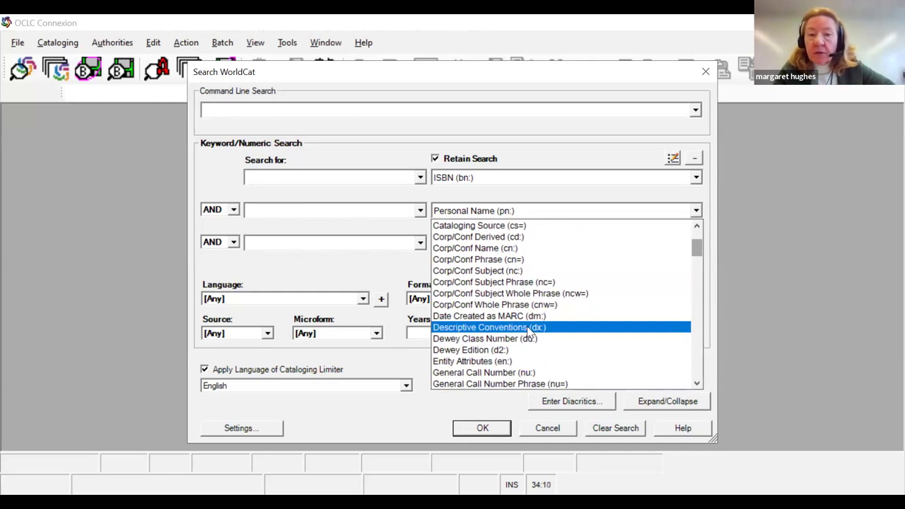
pyautogui.click(527, 328)
# Step: Type and clear the sample term rda, then turn on the English language-of-cataloging limiter
pyautogui.click(343, 207)
pyautogui.write('rda')
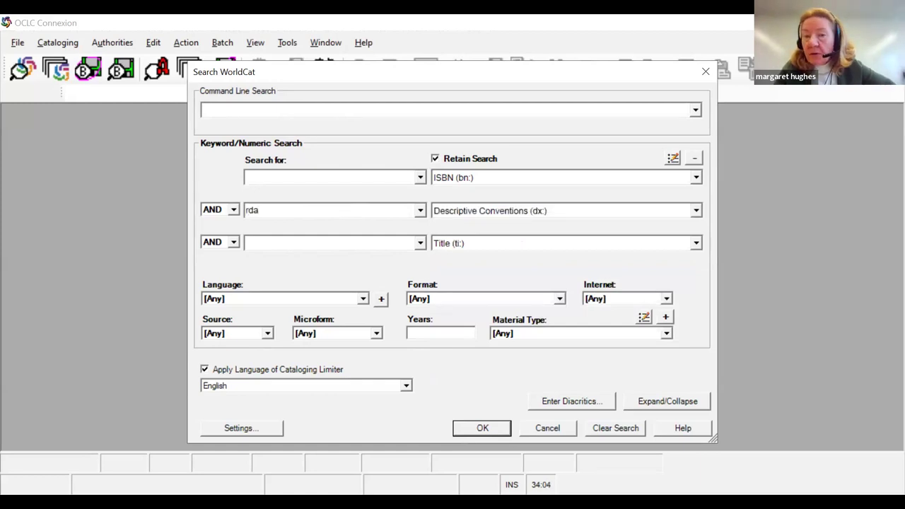
pyautogui.press('BackSpace')
pyautogui.press('BackSpace')
pyautogui.press('BackSpace')
pyautogui.press('Tab')
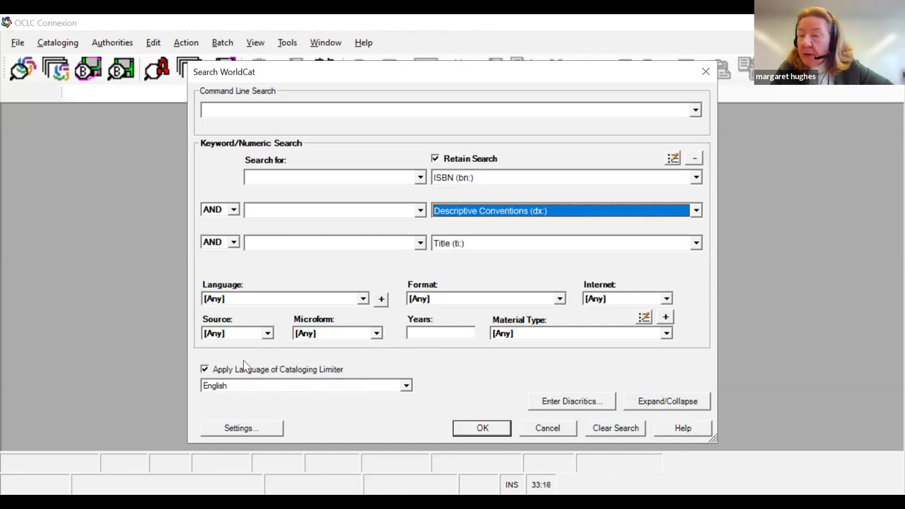
pyautogui.click(204, 373)
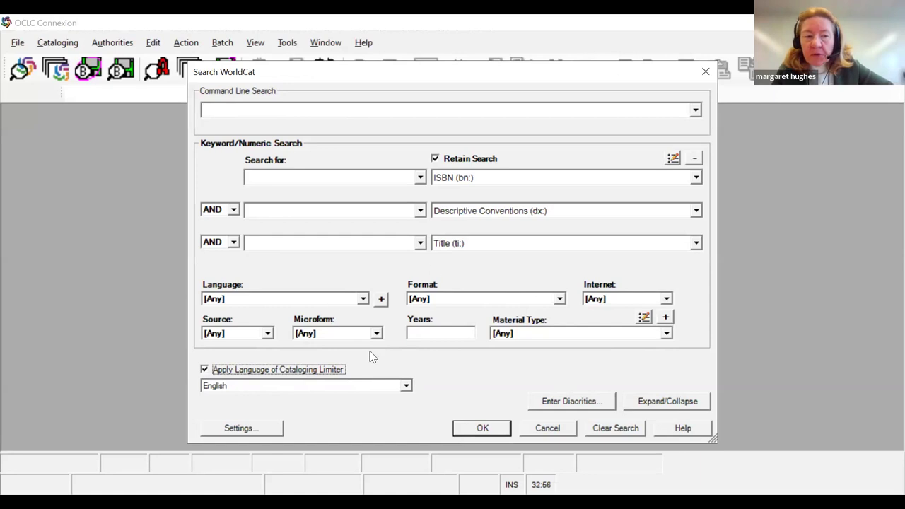
pyautogui.click(267, 333)
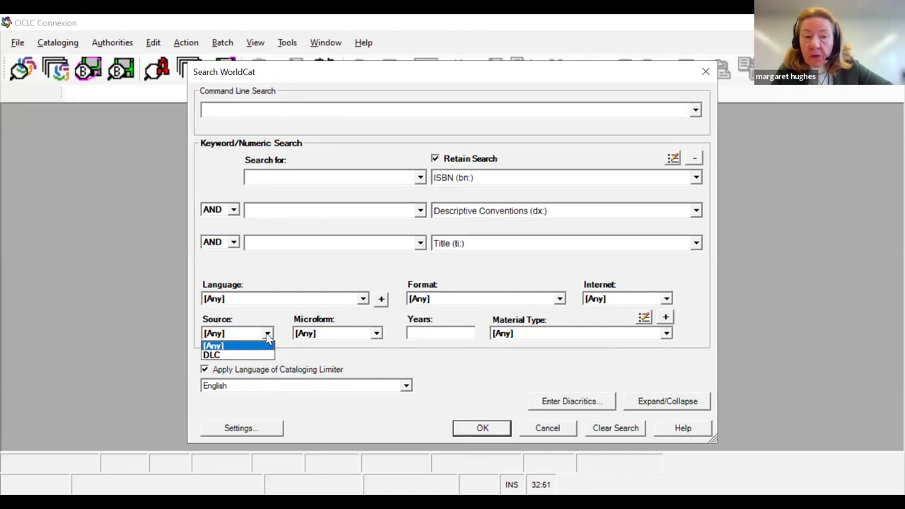
pyautogui.click(235, 356)
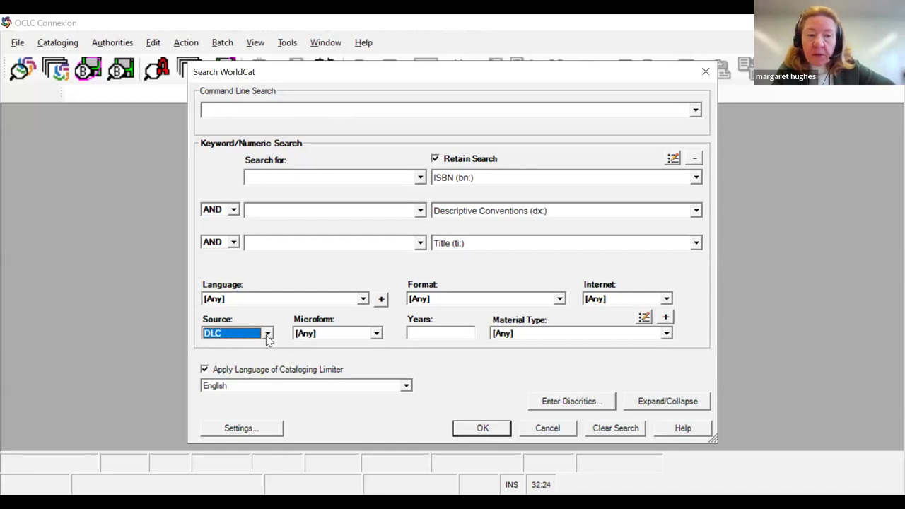
pyautogui.click(267, 333)
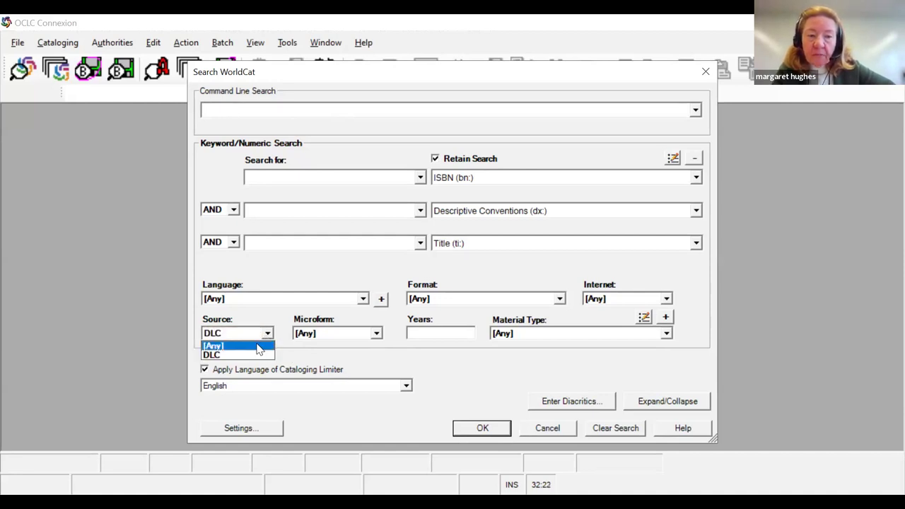
pyautogui.click(258, 347)
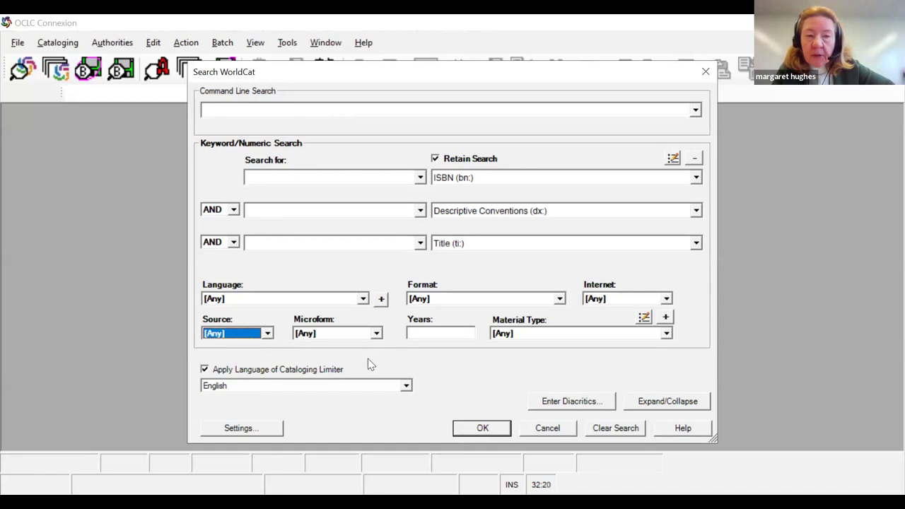
# Step: Recall 'Cuarenta años de cautiverio' from history, keep Title (ti:) and format Any, and search
pyautogui.click(559, 298)
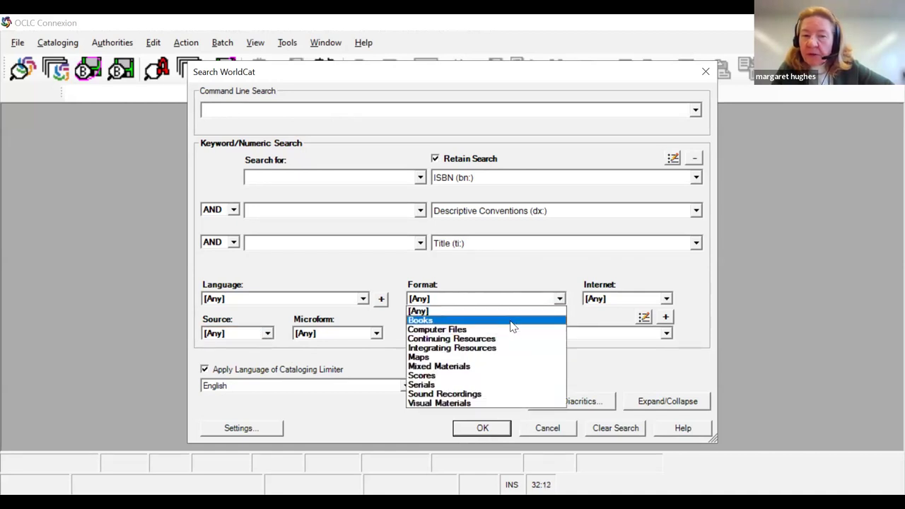
pyautogui.click(518, 272)
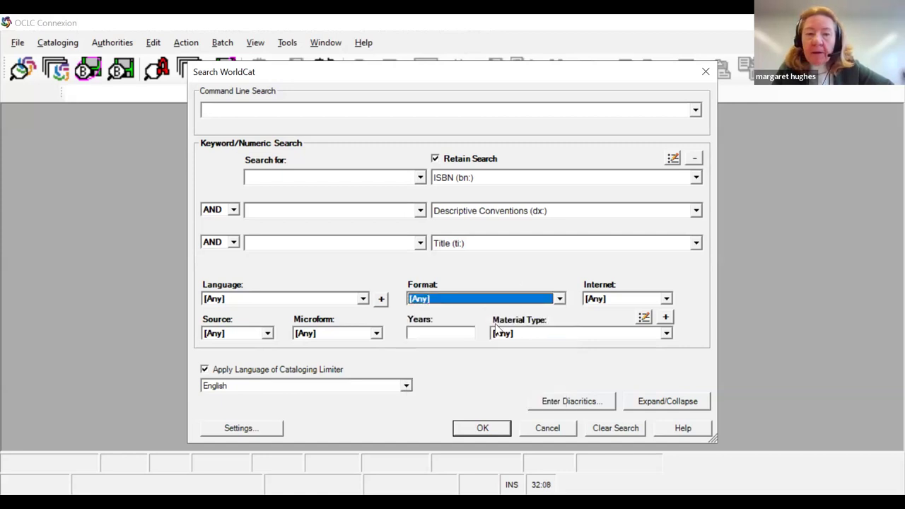
pyautogui.click(444, 335)
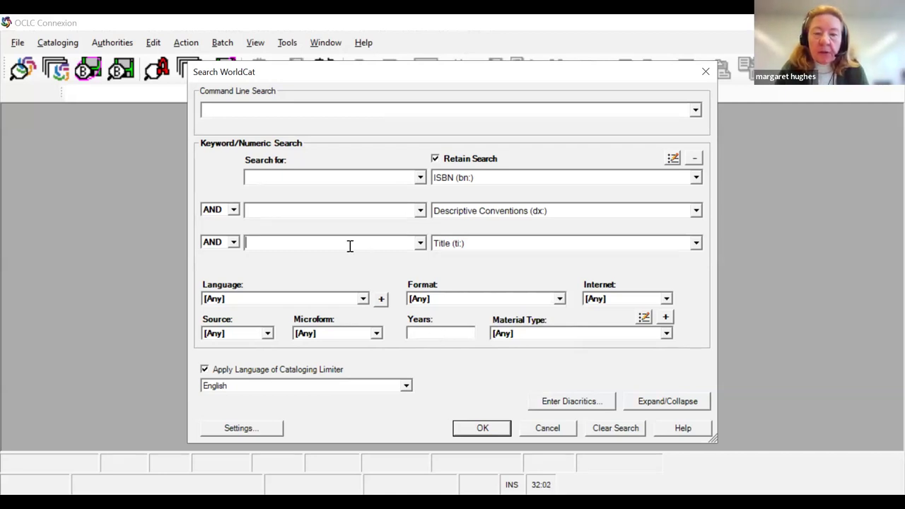
pyautogui.press('Down')
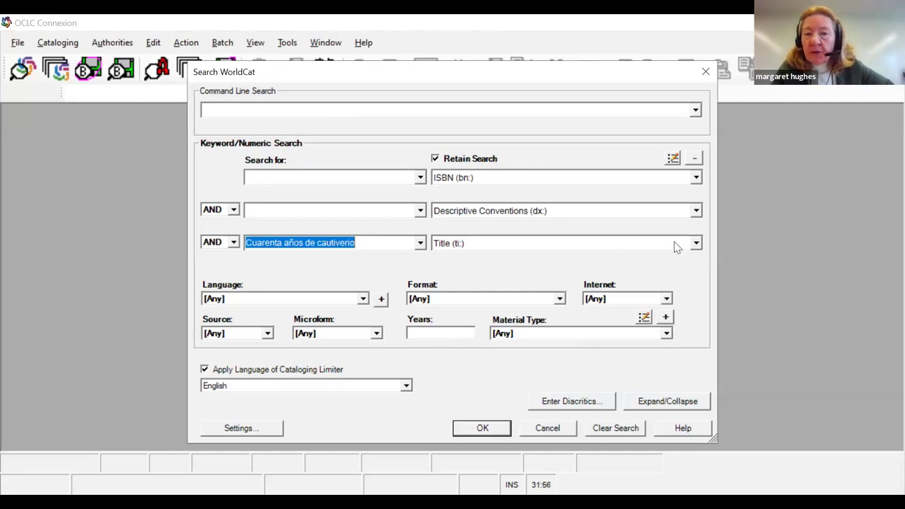
pyautogui.click(697, 244)
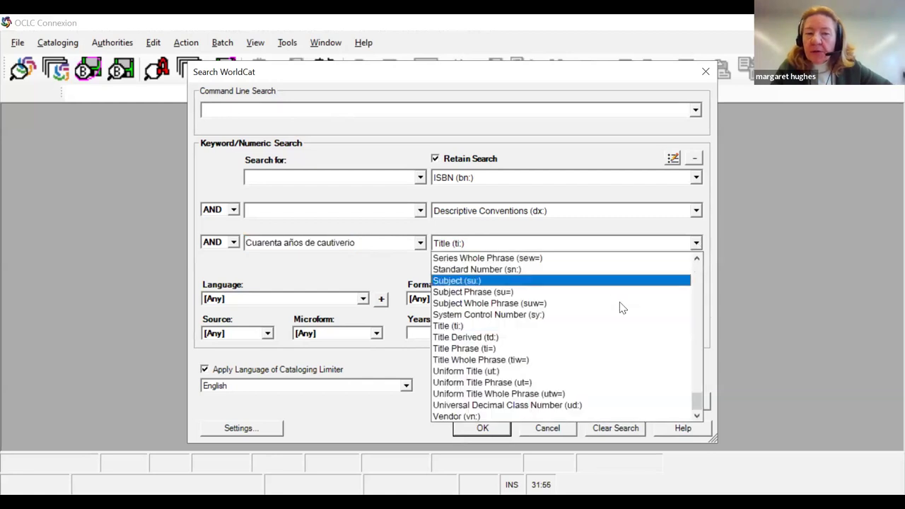
pyautogui.click(565, 349)
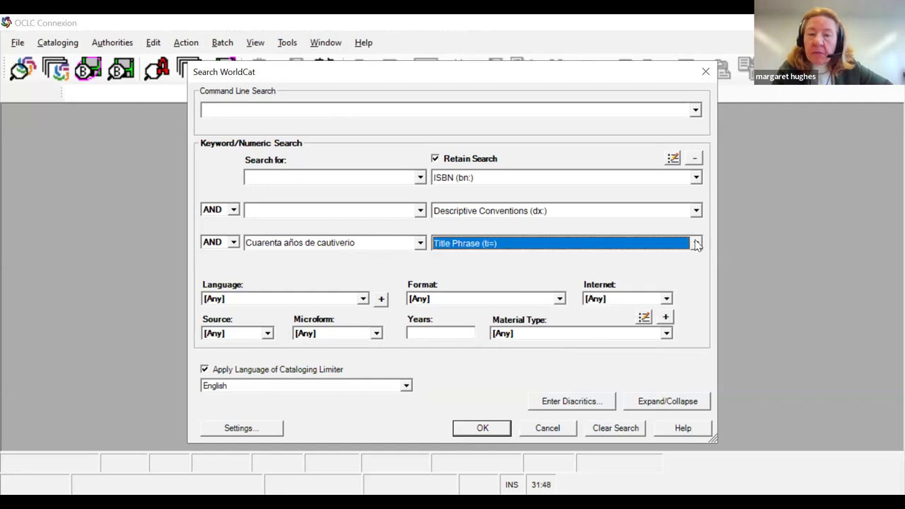
pyautogui.click(697, 244)
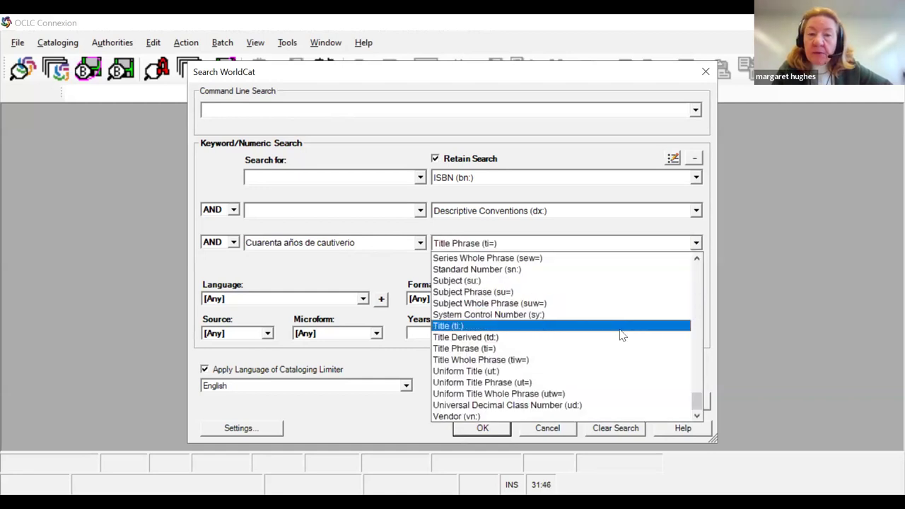
pyautogui.click(620, 330)
pyautogui.click(483, 428)
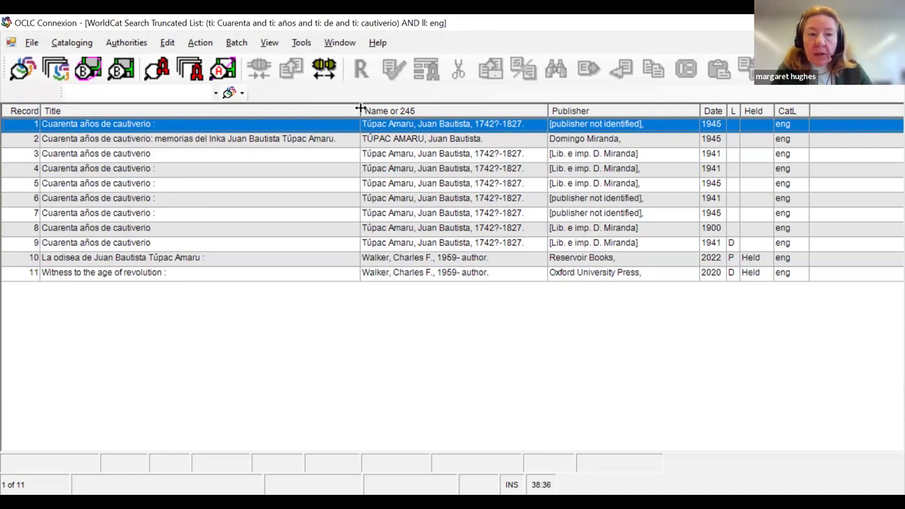
# Step: Narrow the Title column and adjust the Name and Publisher column widths in the results
pyautogui.moveTo(360, 108); pyautogui.dragTo(238, 111)
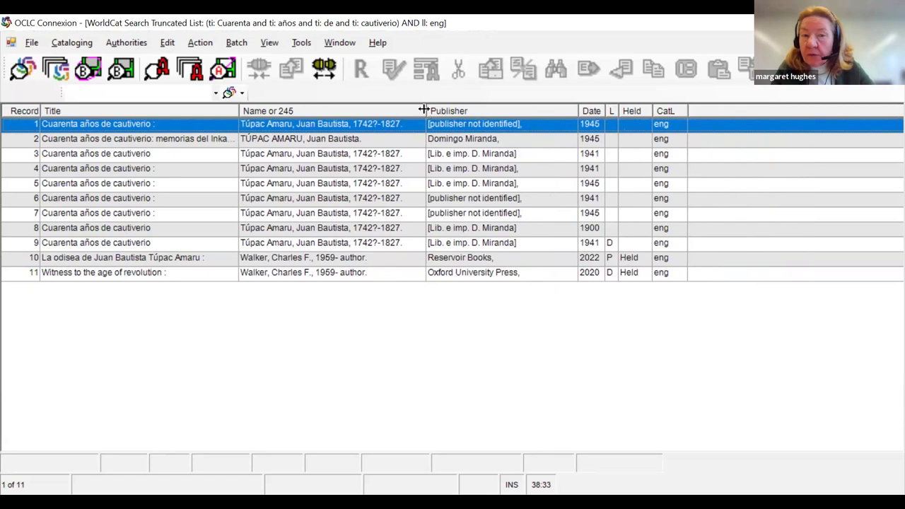
pyautogui.moveTo(424, 110)
pyautogui.mouseDown()
pyautogui.moveTo(460, 110)
pyautogui.moveTo(429, 110)
pyautogui.mouseUp()
pyautogui.moveTo(581, 111); pyautogui.dragTo(552, 119)
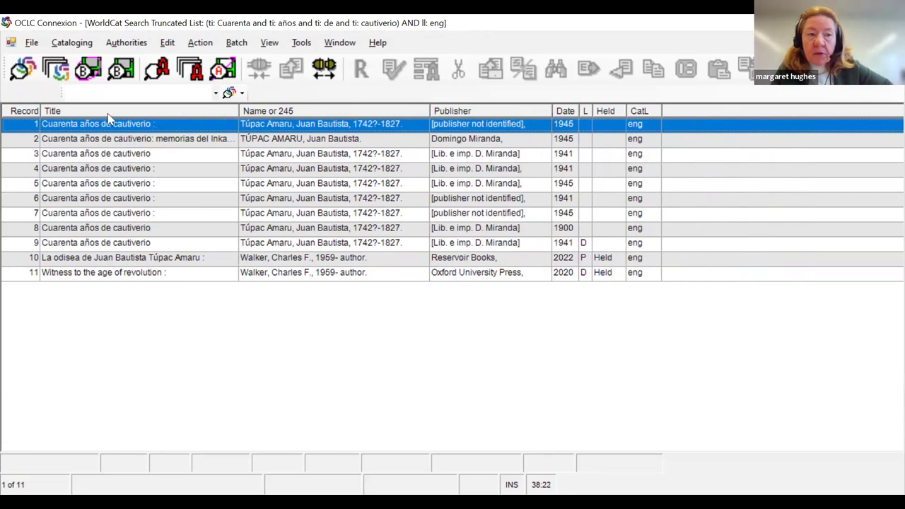
pyautogui.click(156, 88)
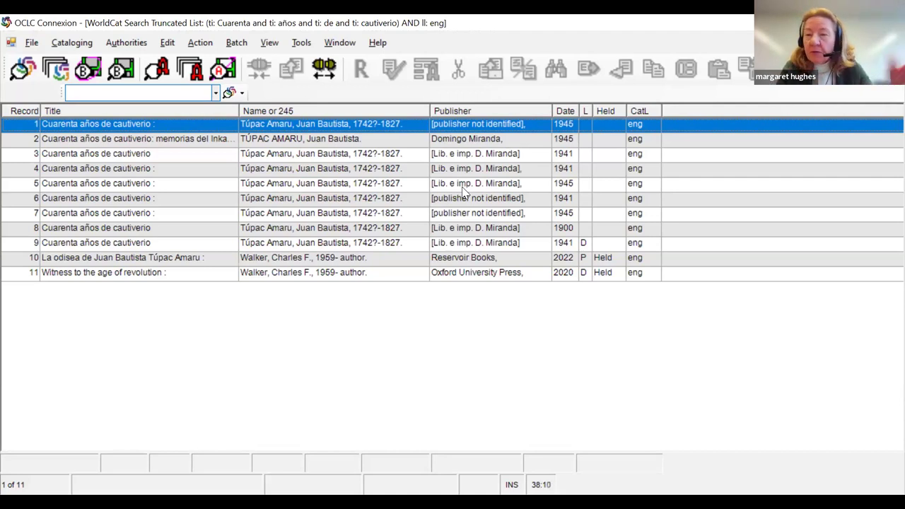
# Step: Sort the 11 results by Date, then by the L column
pyautogui.click(567, 111)
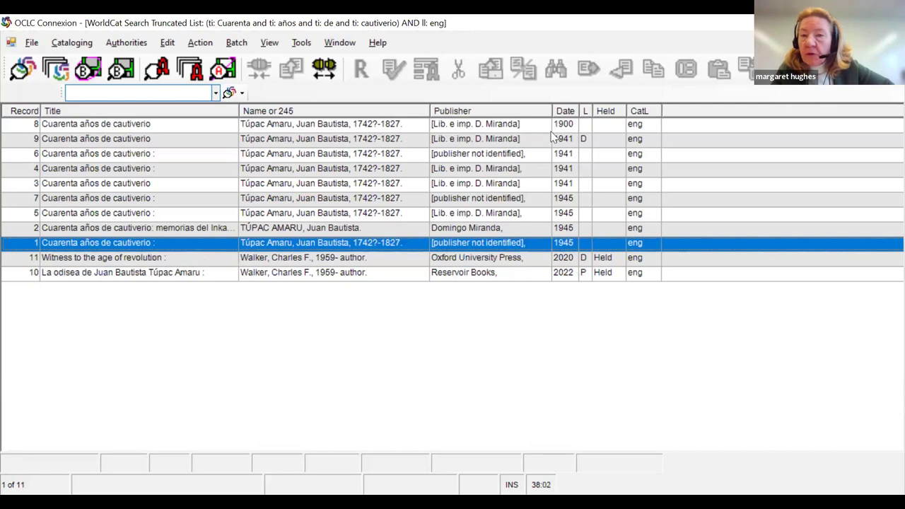
pyautogui.click(585, 112)
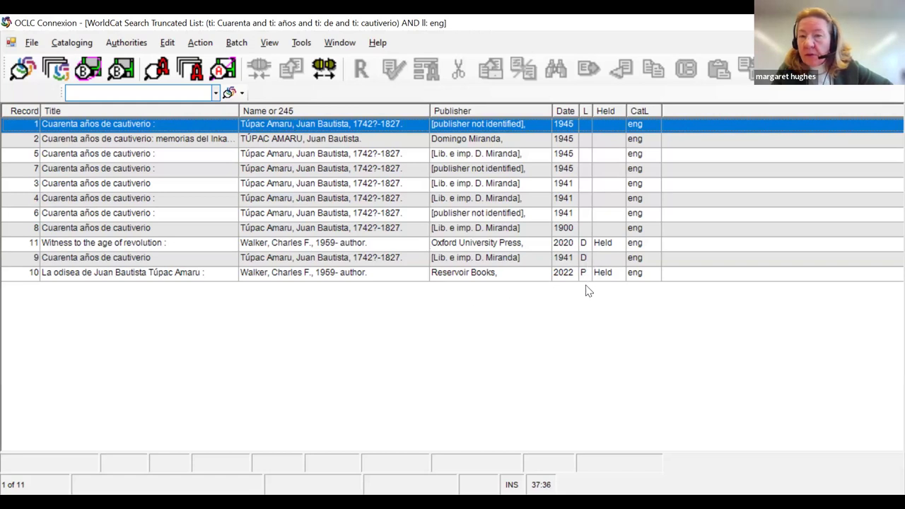
pyautogui.click(21, 71)
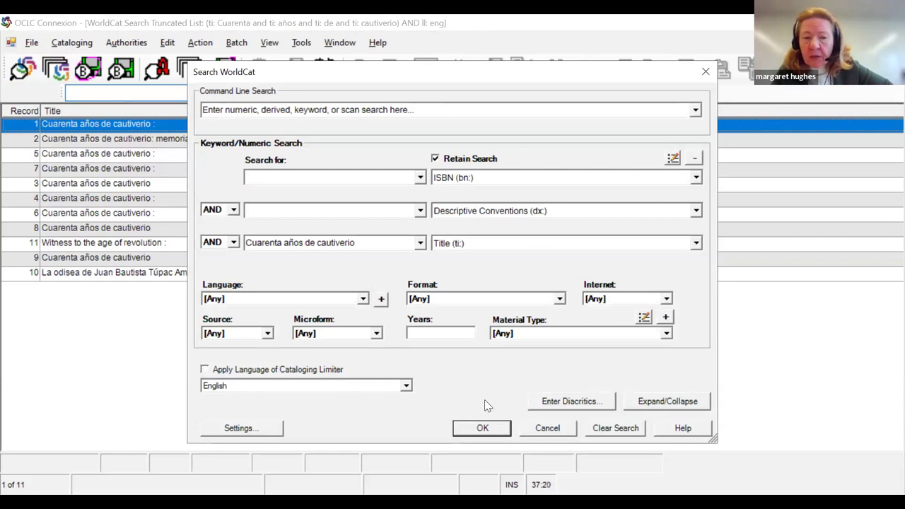
# Step: Re-run without the language limiter, narrow the Title column, and sort the 25 records by CatL
pyautogui.click(479, 427)
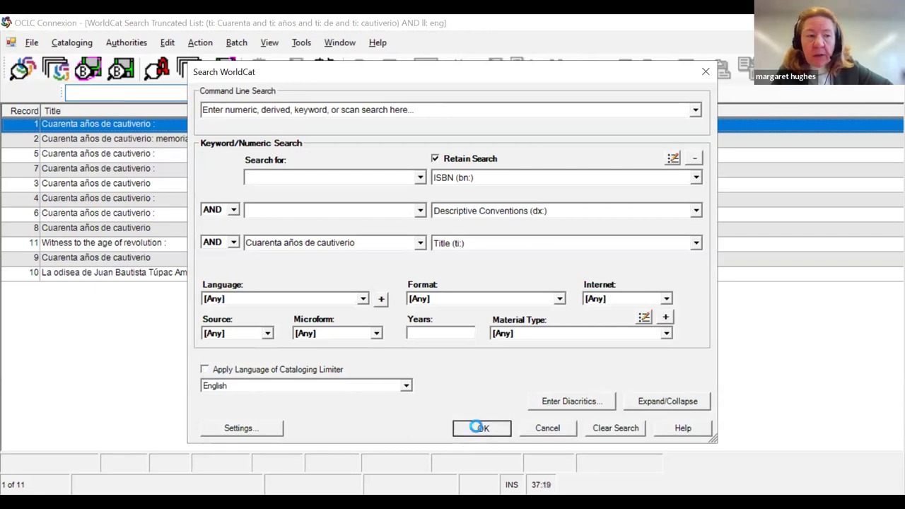
pyautogui.scroll(-1, 434, 304)
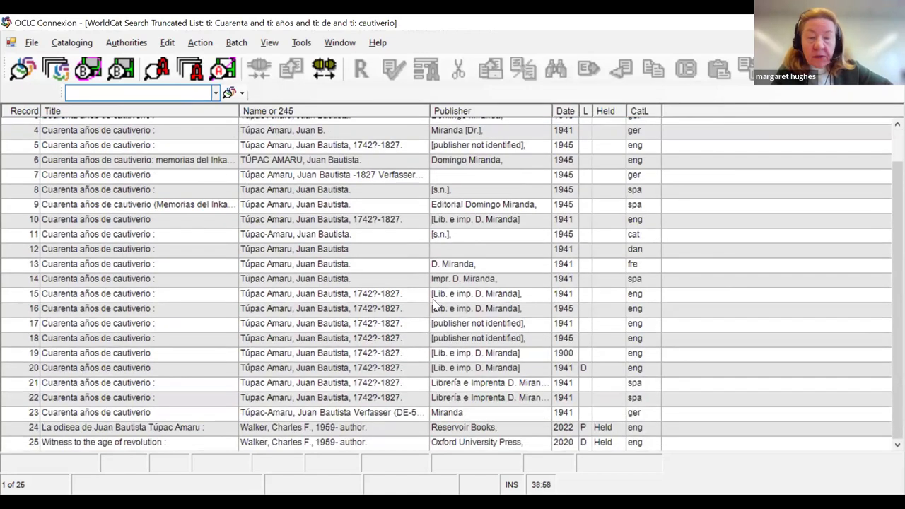
pyautogui.scroll(1, 434, 303)
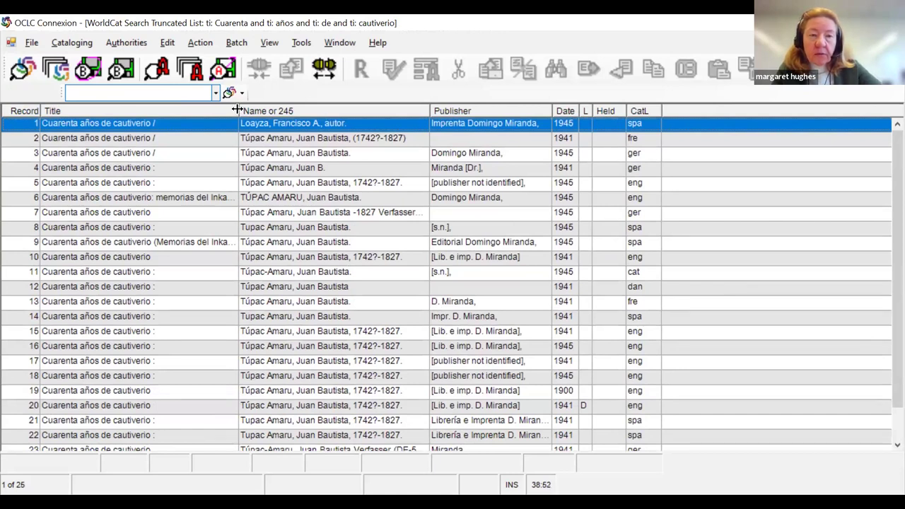
pyautogui.moveTo(239, 110); pyautogui.dragTo(191, 113)
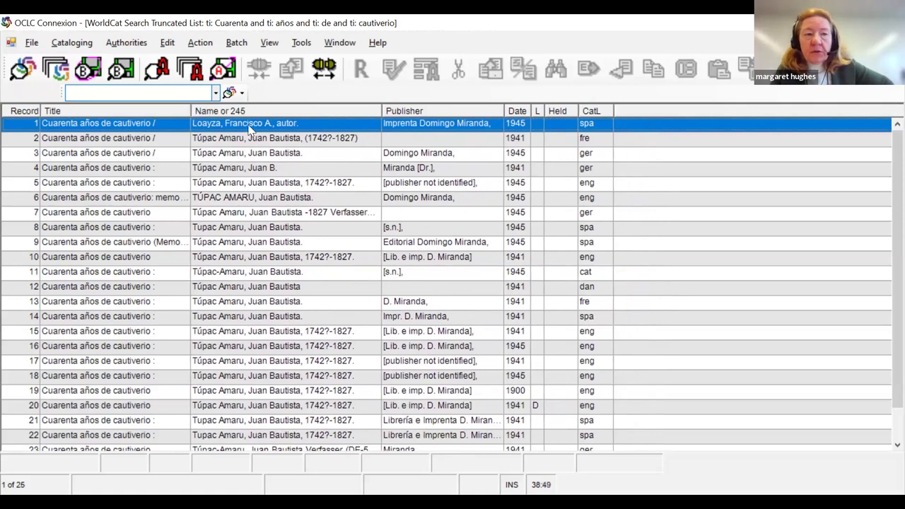
pyautogui.scroll(-1, 545, 332)
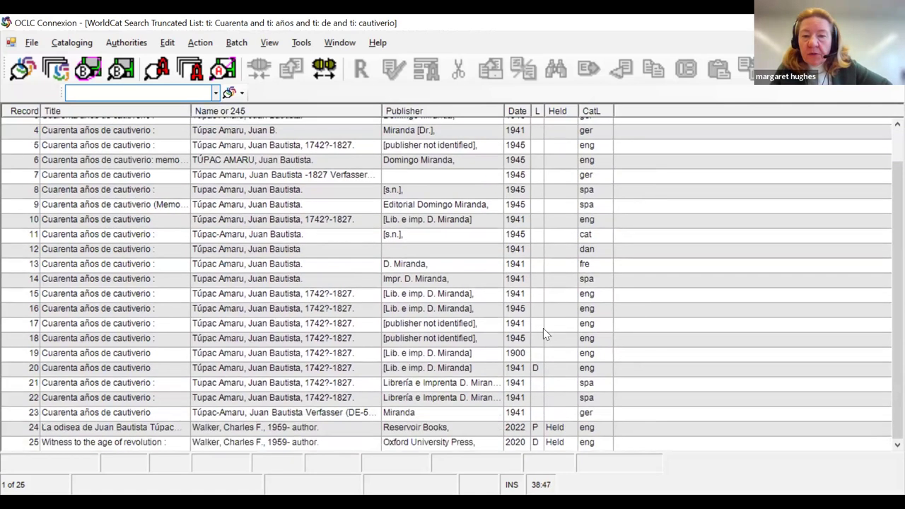
pyautogui.scroll(1, 545, 332)
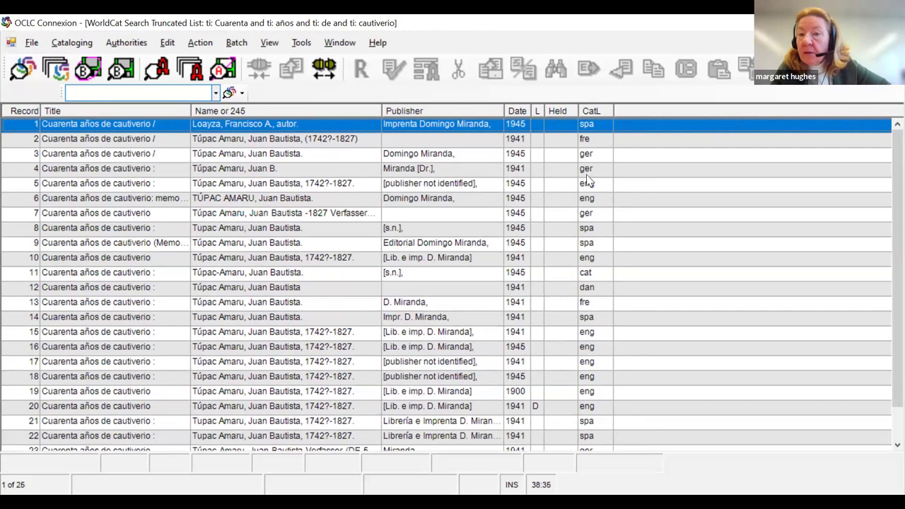
pyautogui.click(595, 111)
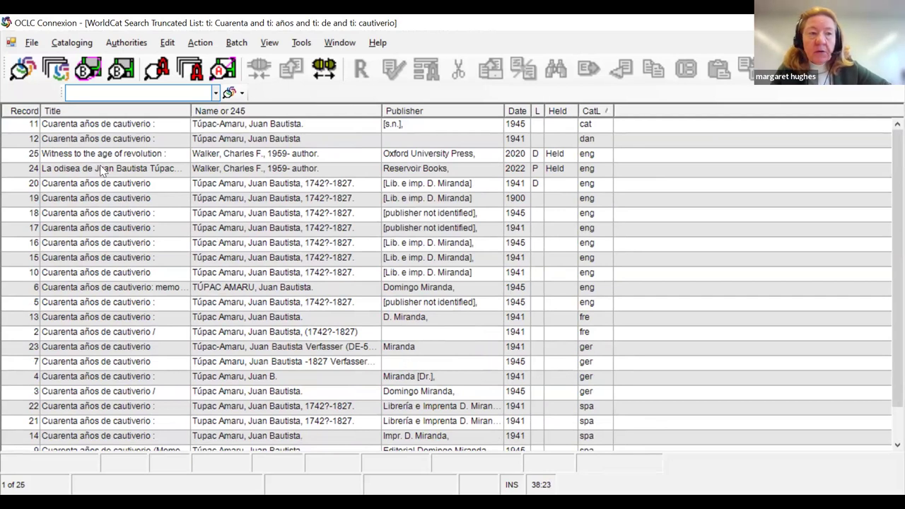
pyautogui.click(21, 71)
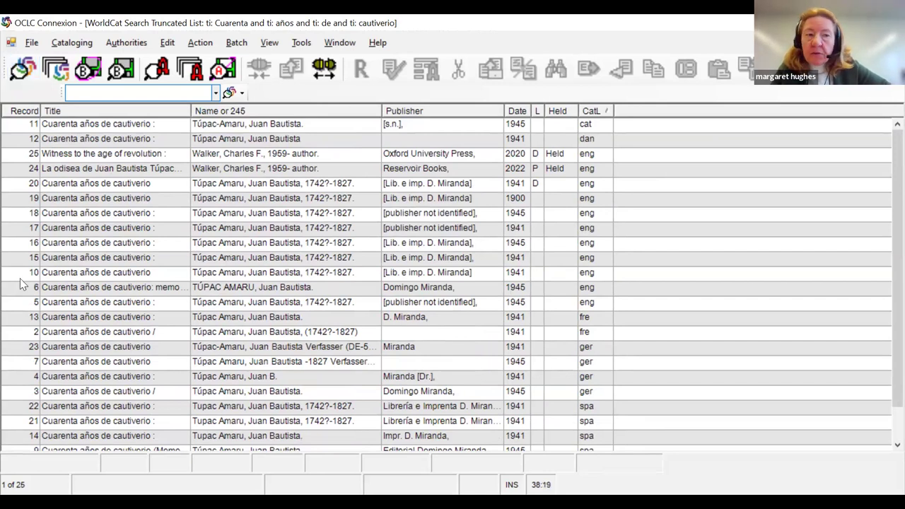
pyautogui.click(22, 72)
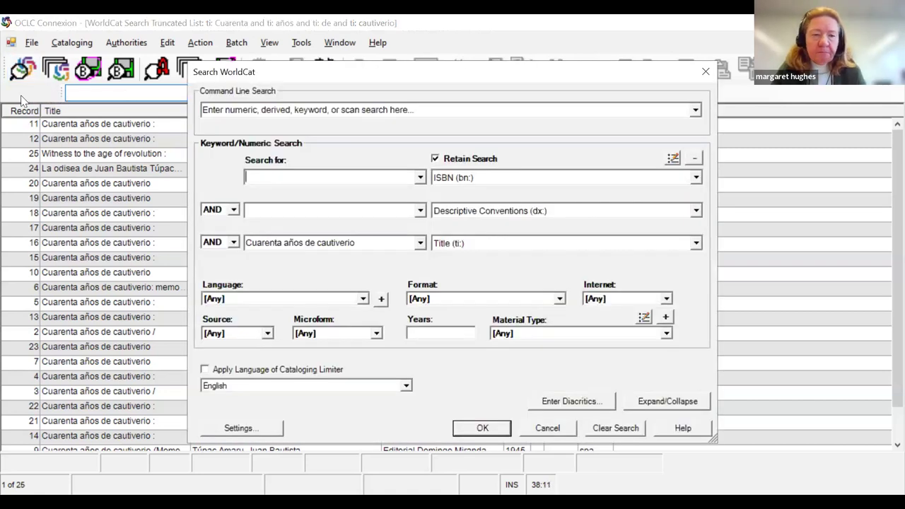
# Step: Search titles for 'stanford university' with English cataloging and dismiss the 19102-record too-many-records warning
pyautogui.click(372, 245)
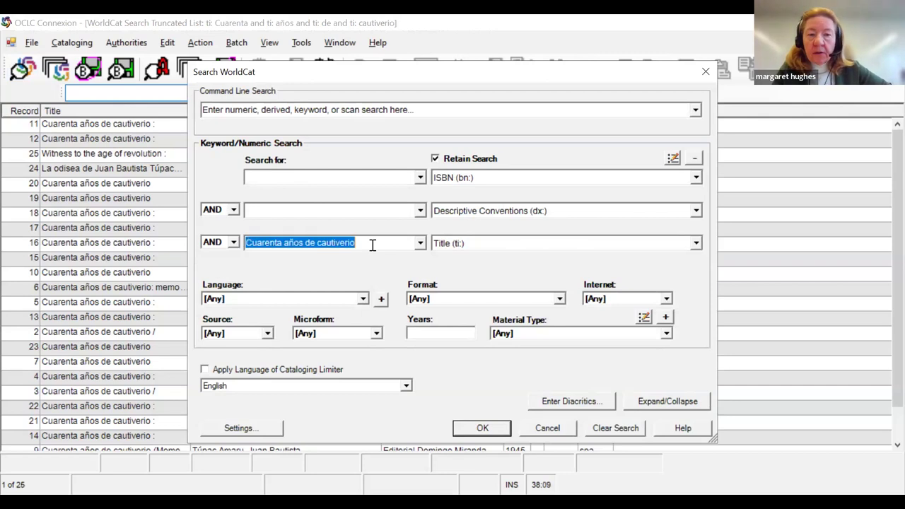
pyautogui.press('Down')
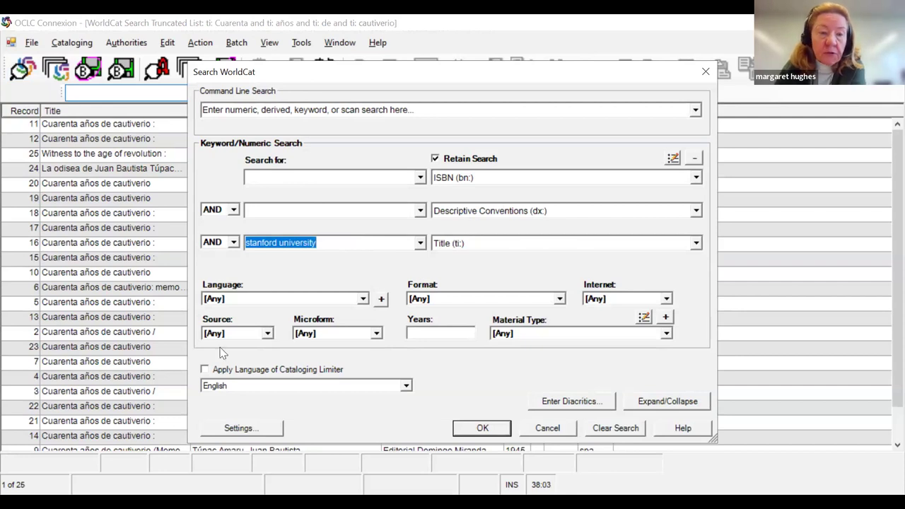
pyautogui.click(204, 370)
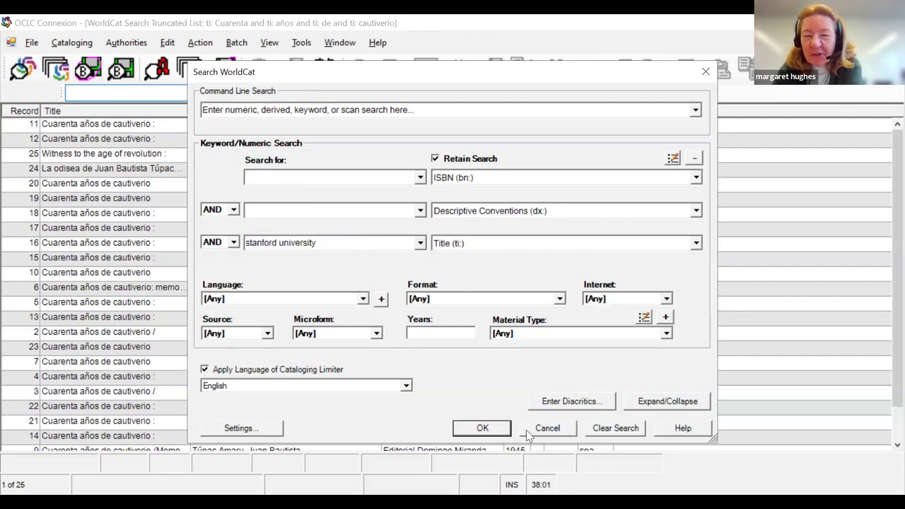
pyautogui.click(483, 428)
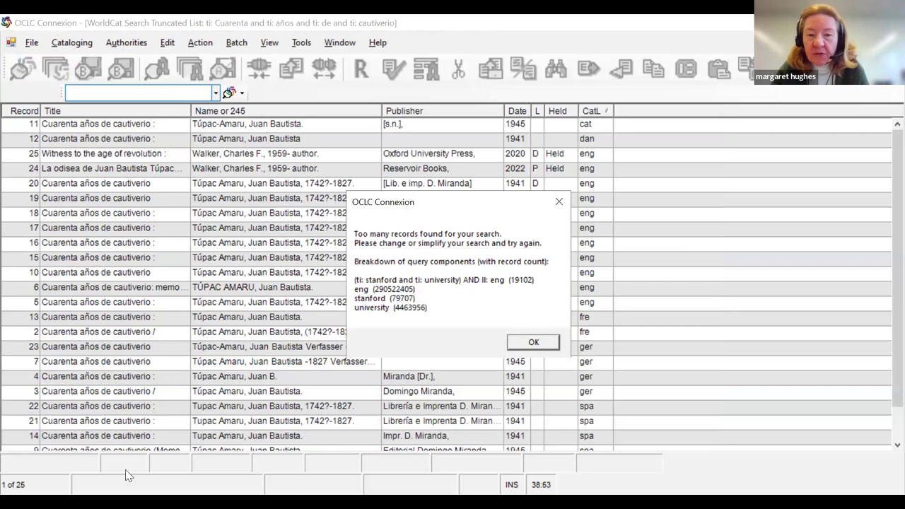
pyautogui.click(535, 343)
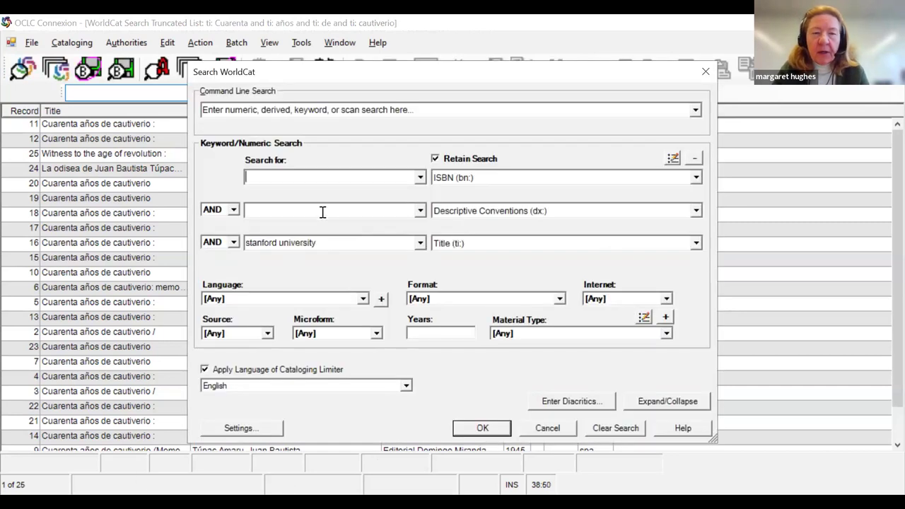
# Step: Add smith as a Personal Name (pn:) term in the second search row
pyautogui.click(319, 209)
pyautogui.write('smith')
pyautogui.press('Tab')
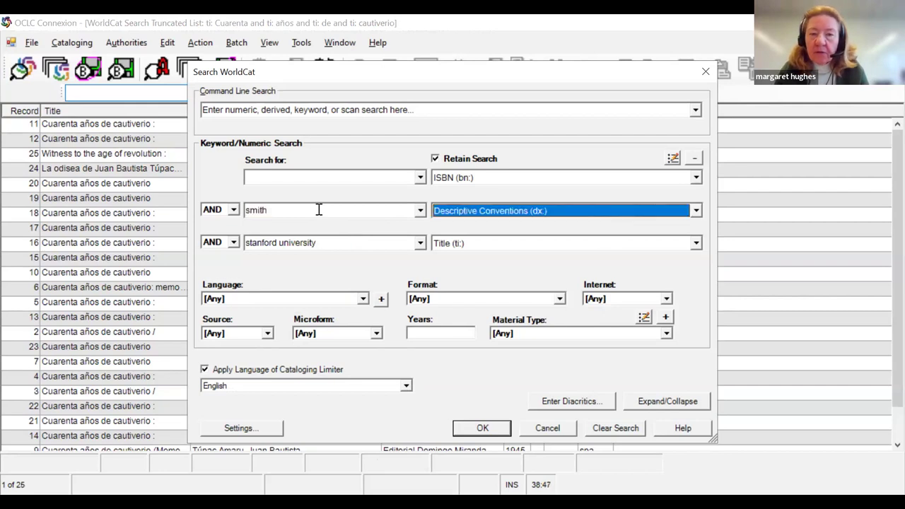
pyautogui.press('p')
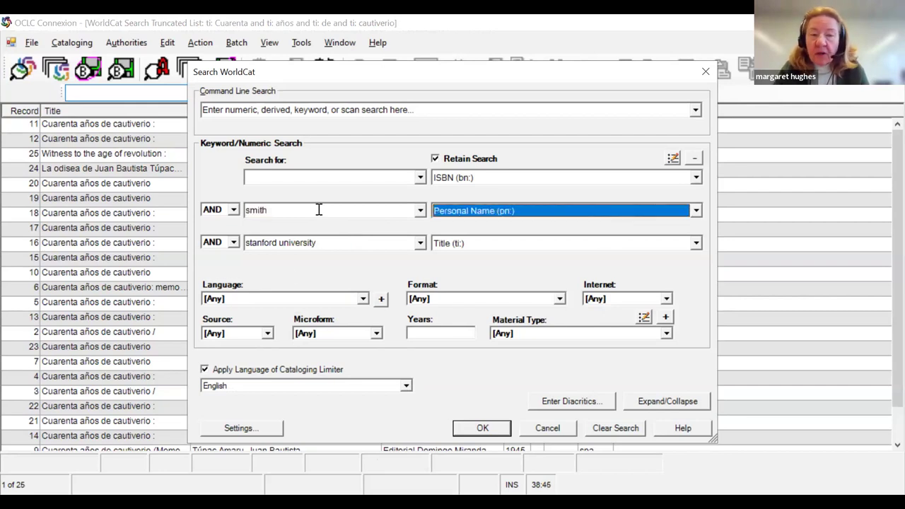
# Step: Limit the search to years 2000- and Books format, then run it
pyautogui.click(437, 333)
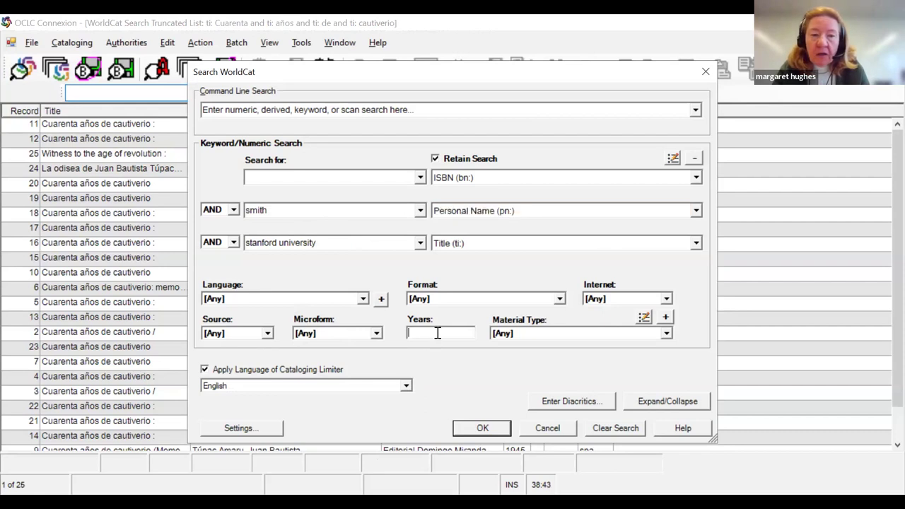
pyautogui.write('2000-')
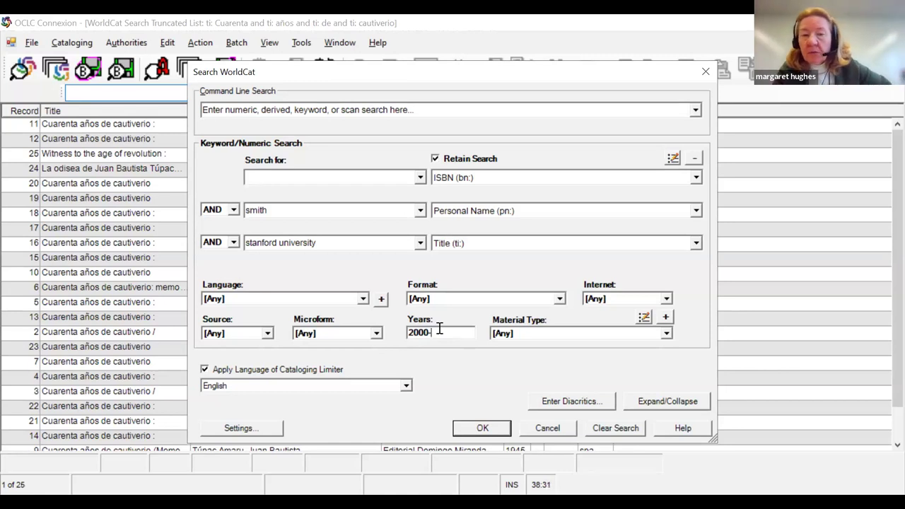
pyautogui.write('2010')
pyautogui.press('BackSpace')
pyautogui.press('BackSpace')
pyautogui.press('BackSpace')
pyautogui.press('BackSpace')
pyautogui.press('BackSpace')
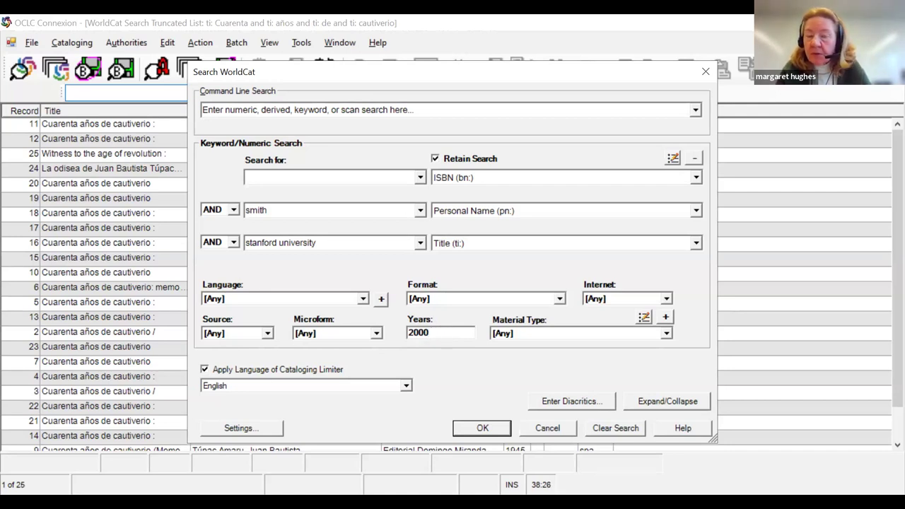
pyautogui.write('-')
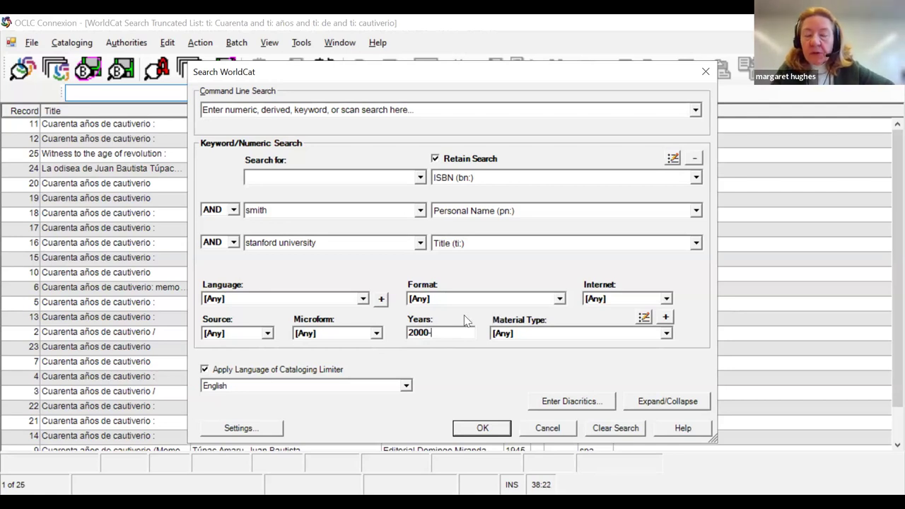
pyautogui.click(559, 299)
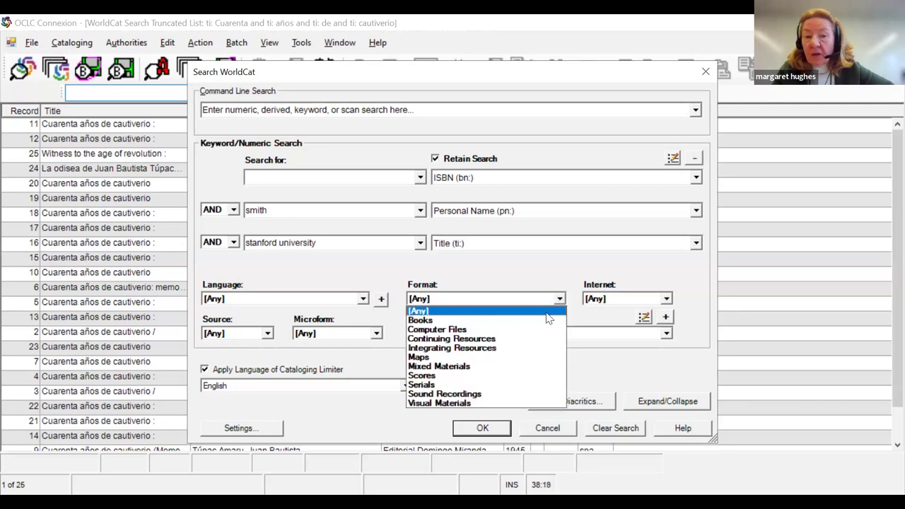
pyautogui.click(535, 330)
pyautogui.press('Up')
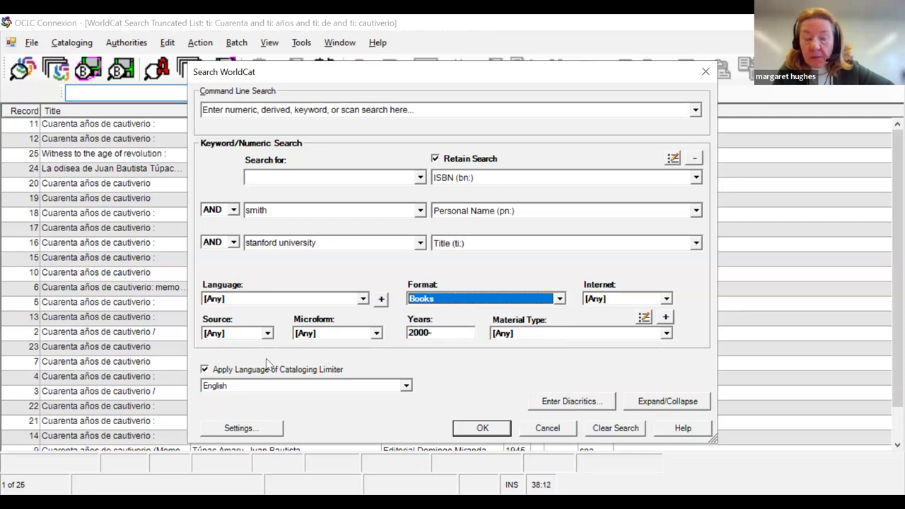
pyautogui.click(482, 429)
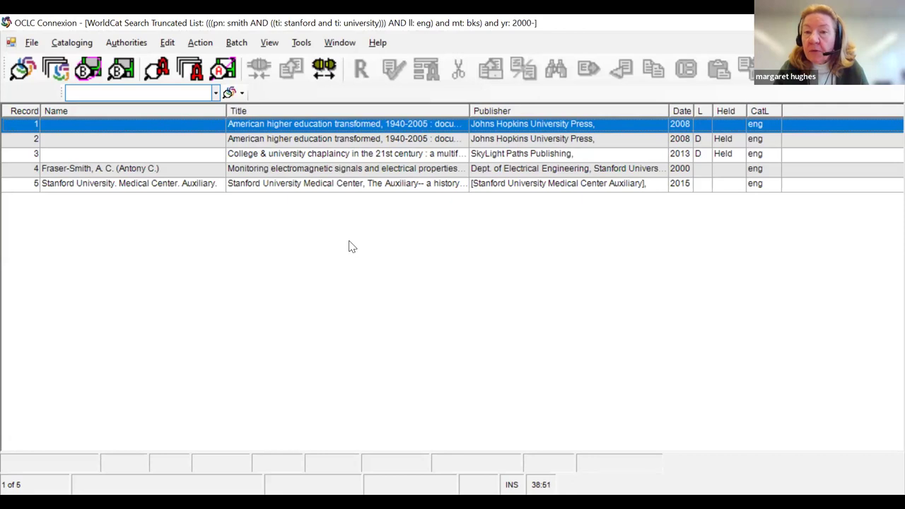
# Step: Reopen the Search WorldCat form from the 5-record list, with criteria retained
pyautogui.click(21, 69)
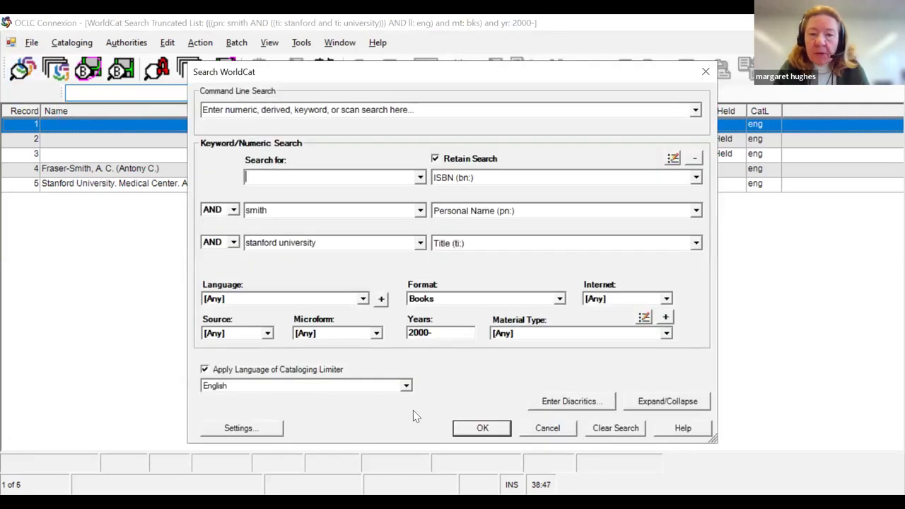
# Step: Clear all fields of the Search WorldCat form with Clear Search
pyautogui.click(611, 433)
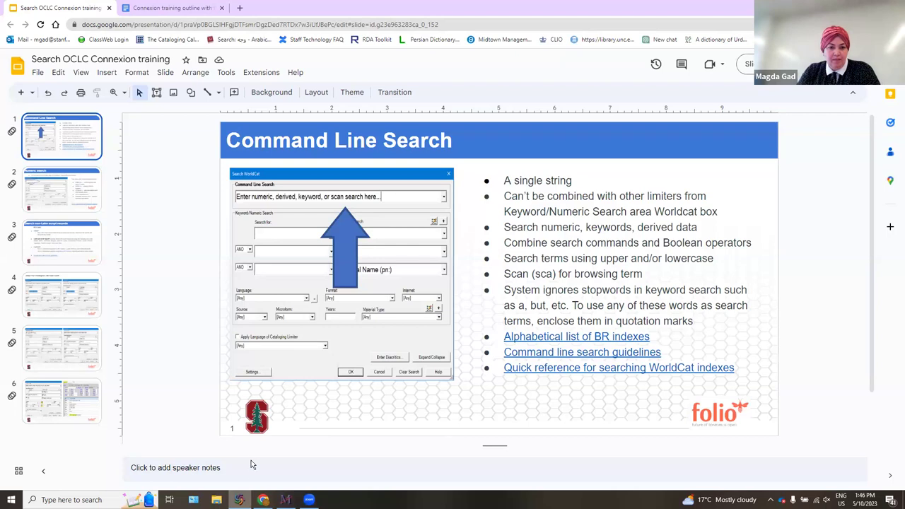
# Step: Switch from Google Slides back to the OCLC Connexion window with Alt+Tab
pyautogui.hotkey('alt', 'Tab')
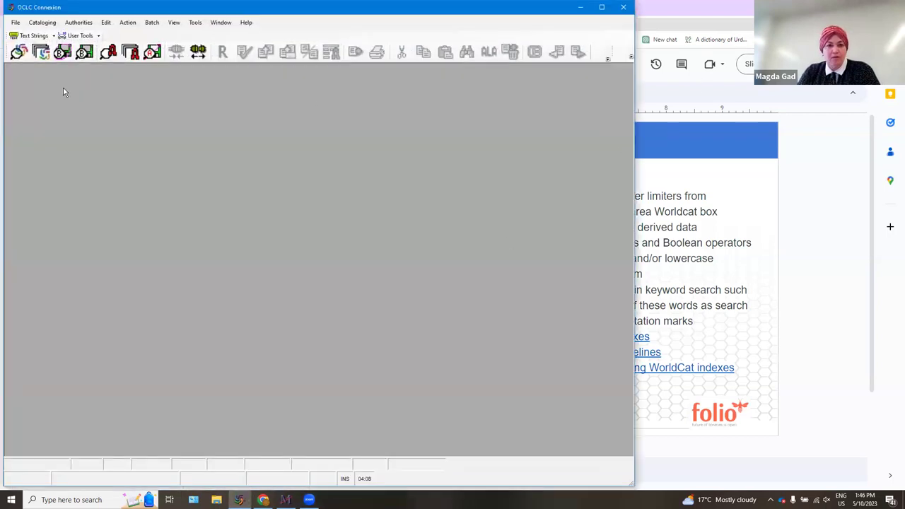
pyautogui.click(19, 58)
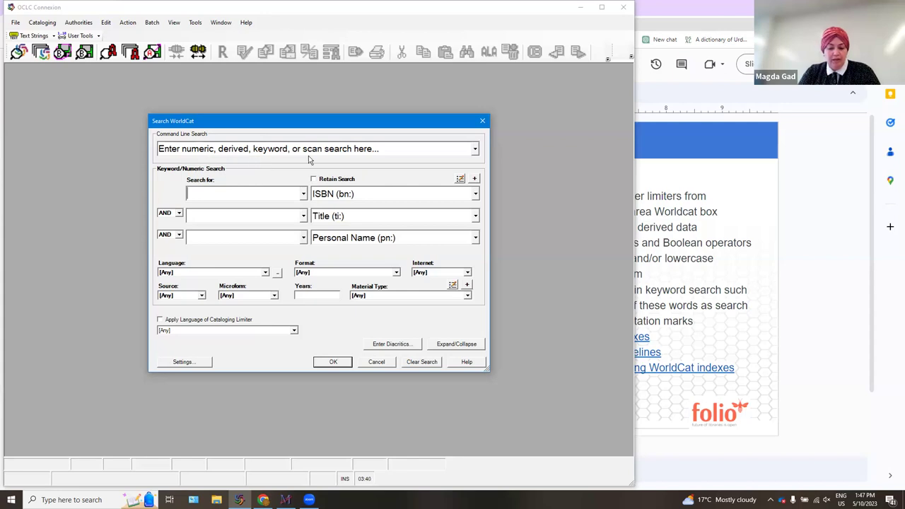
pyautogui.click(475, 150)
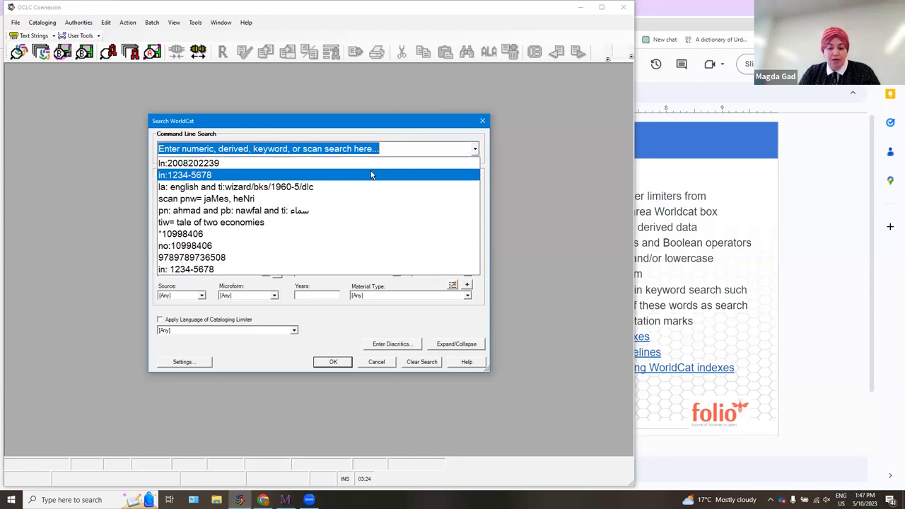
pyautogui.click(240, 260)
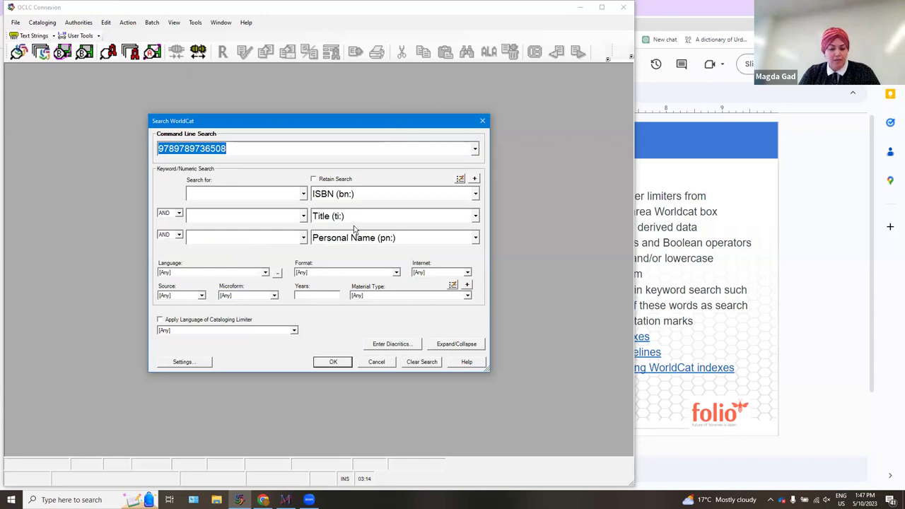
pyautogui.click(331, 364)
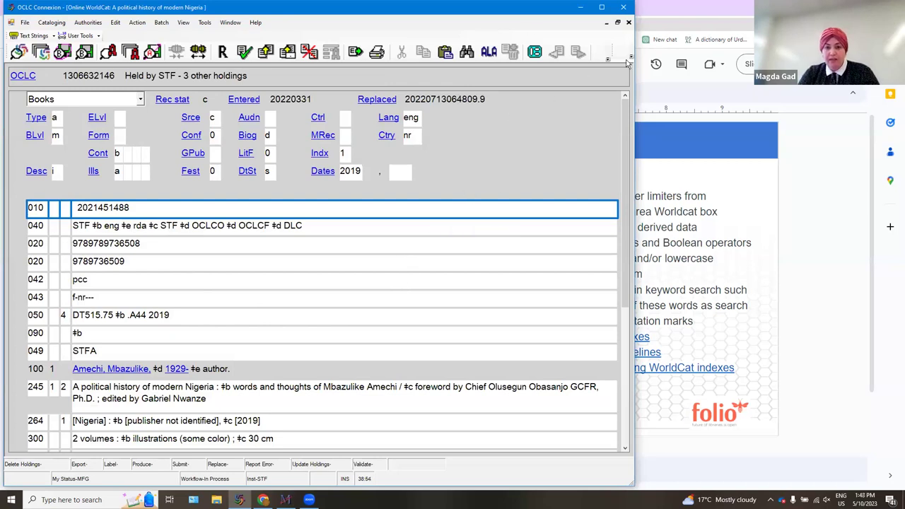
pyautogui.click(628, 22)
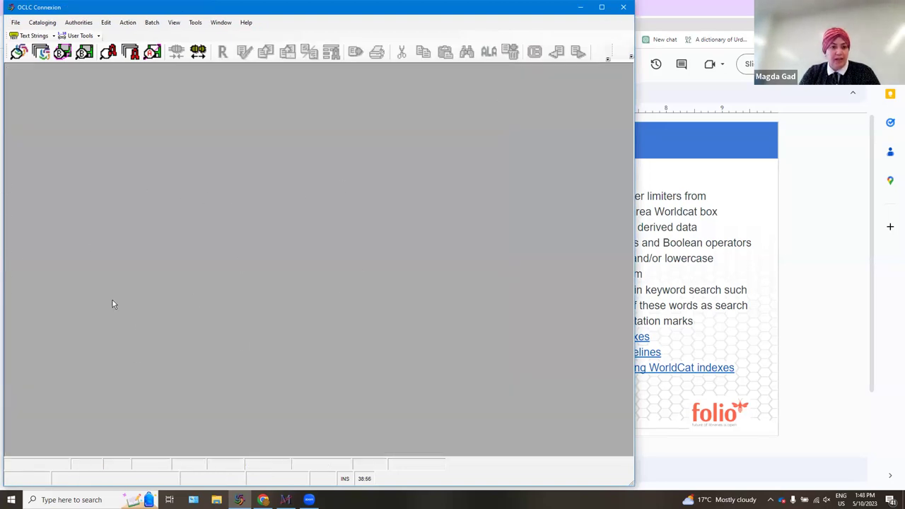
# Step: Re-run the no:10998406 OCLC number search from the command-line history
pyautogui.click(19, 52)
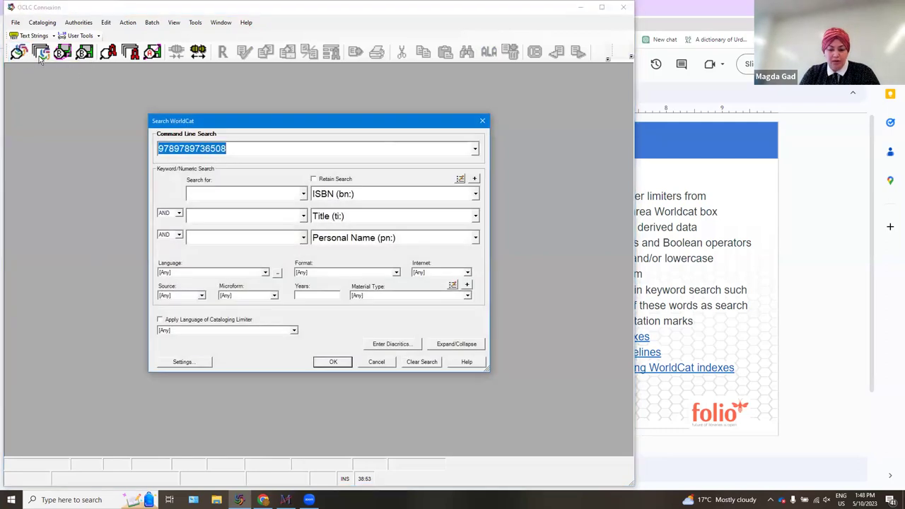
pyautogui.click(475, 151)
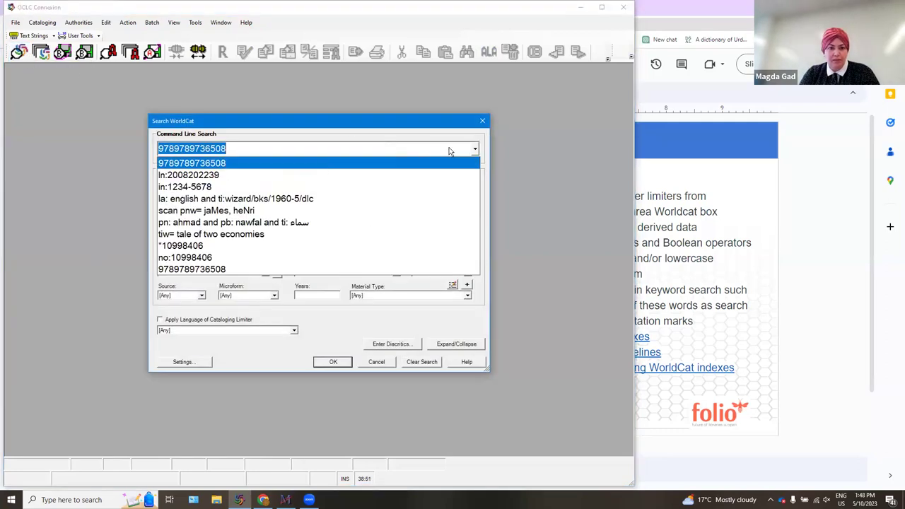
pyautogui.click(180, 256)
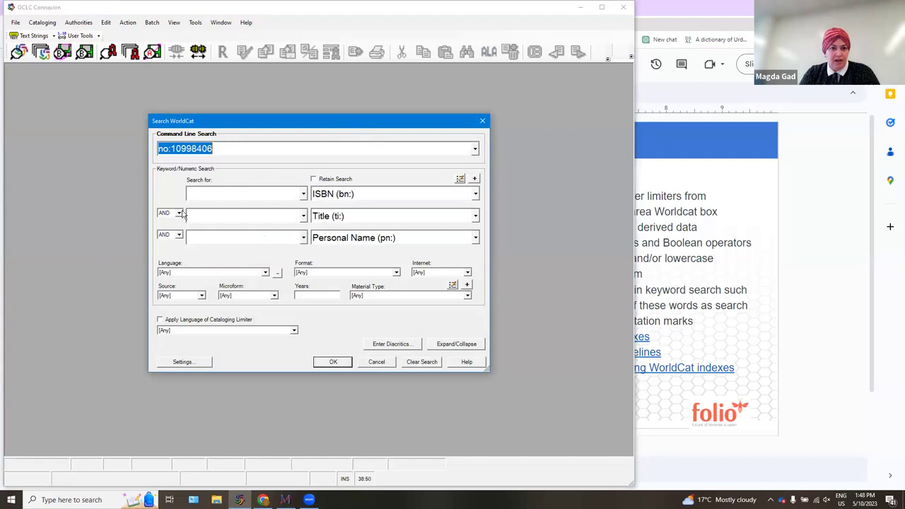
pyautogui.click(228, 150)
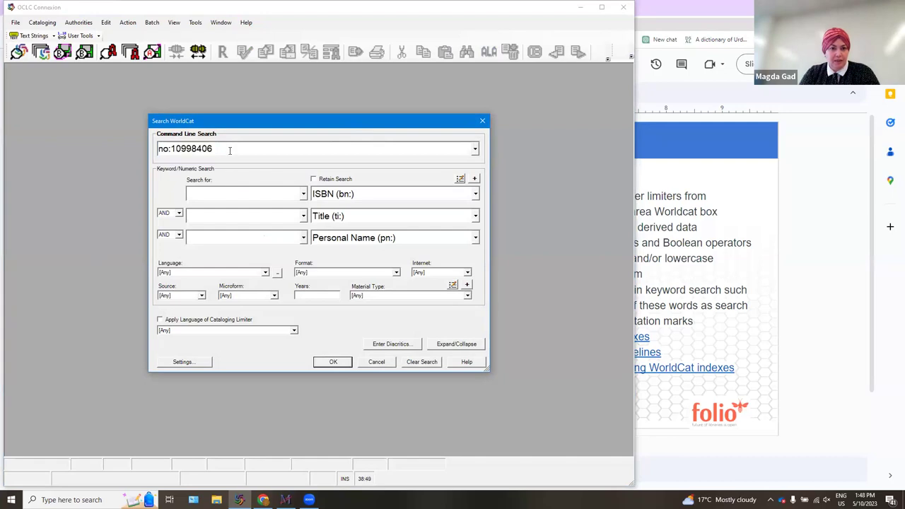
pyautogui.click(334, 362)
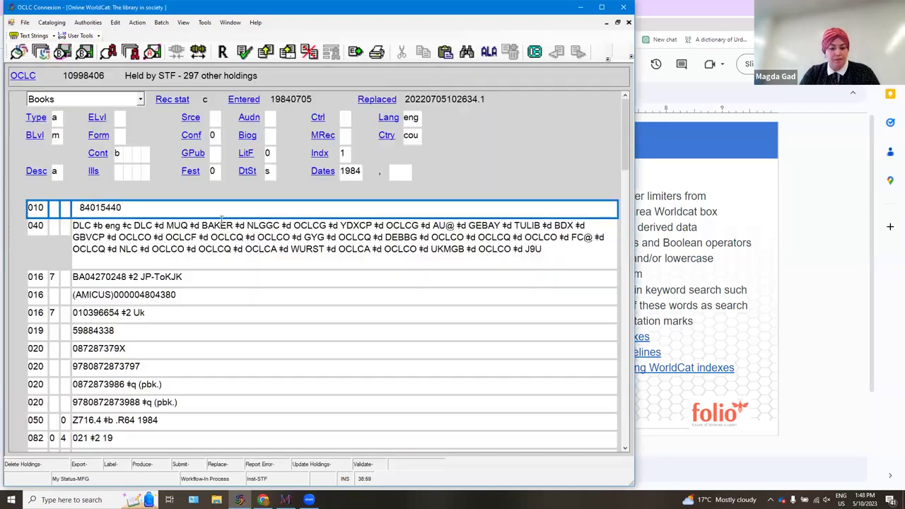
# Step: Select the OCLC number in The library in society record, close it, and reopen Search WorldCat
pyautogui.doubleClick(78, 75)
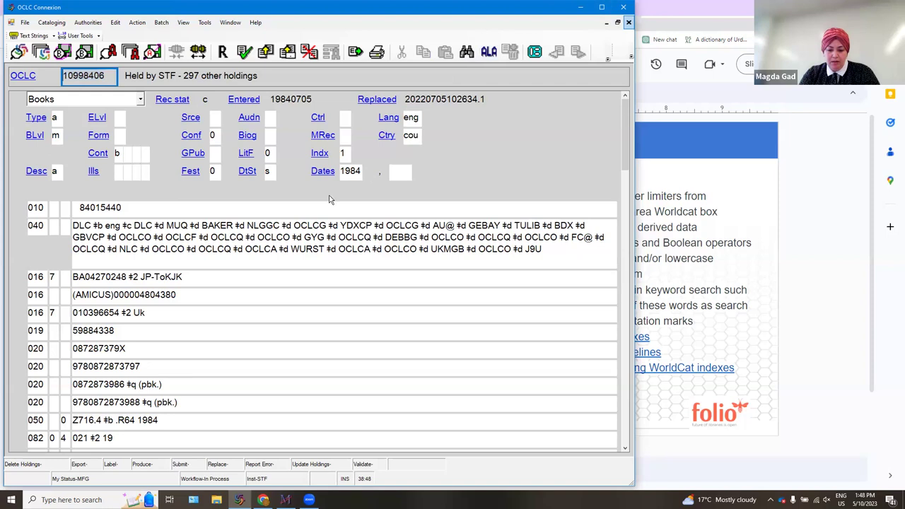
pyautogui.click(628, 25)
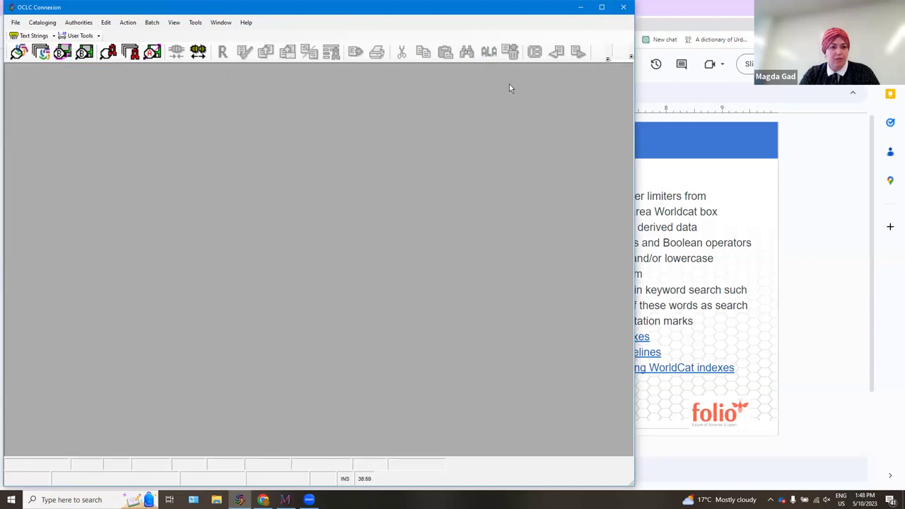
pyautogui.click(19, 51)
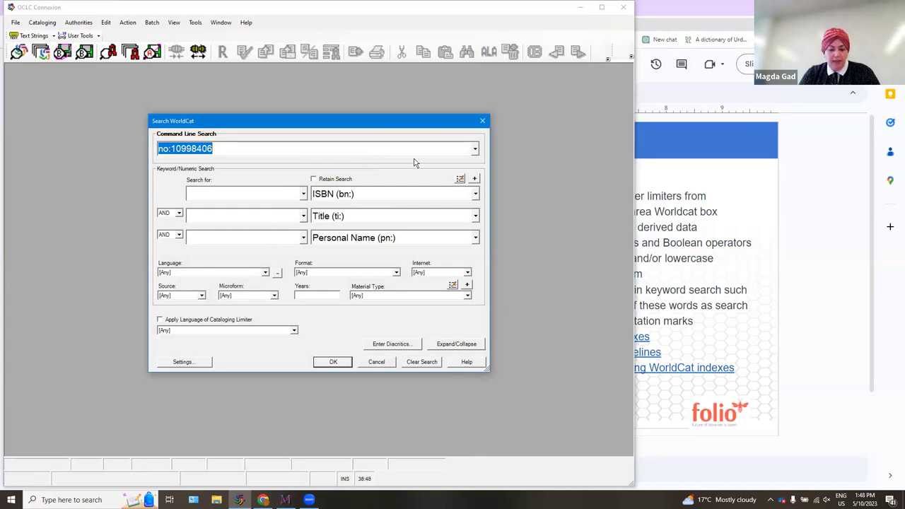
# Step: Re-run tiw= tale of two economies from history, close its results list, and reopen Search WorldCat
pyautogui.click(475, 152)
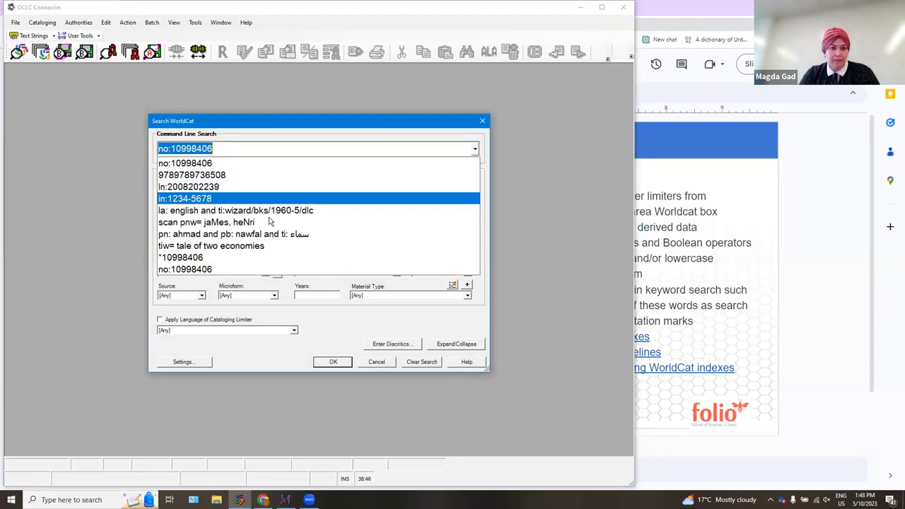
pyautogui.click(261, 251)
pyautogui.click(339, 151)
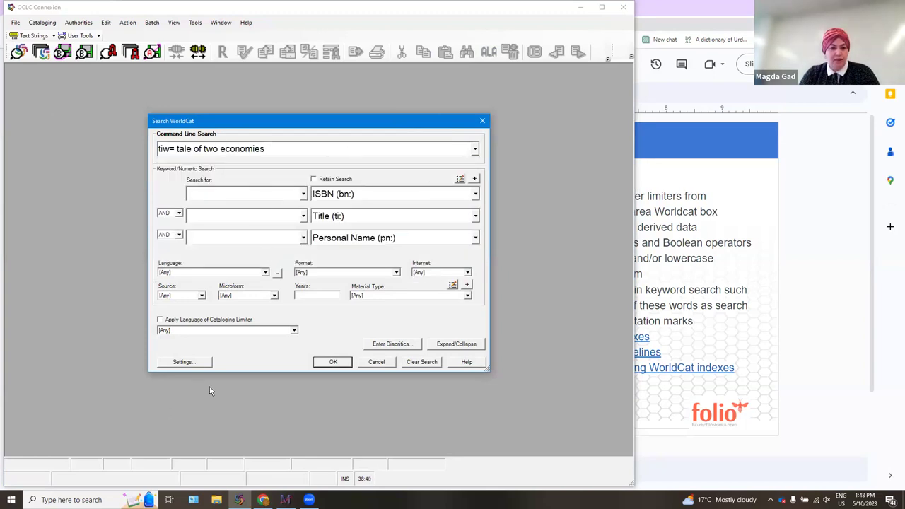
pyautogui.click(326, 361)
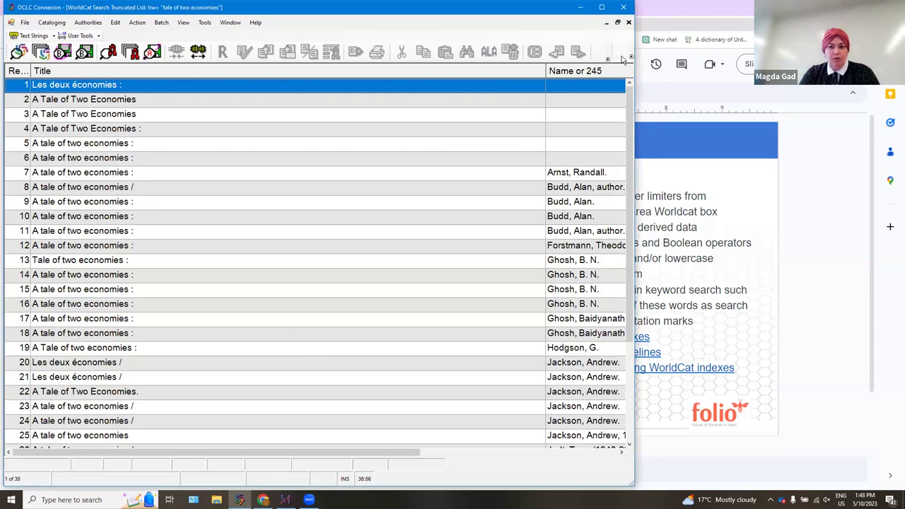
pyautogui.click(628, 24)
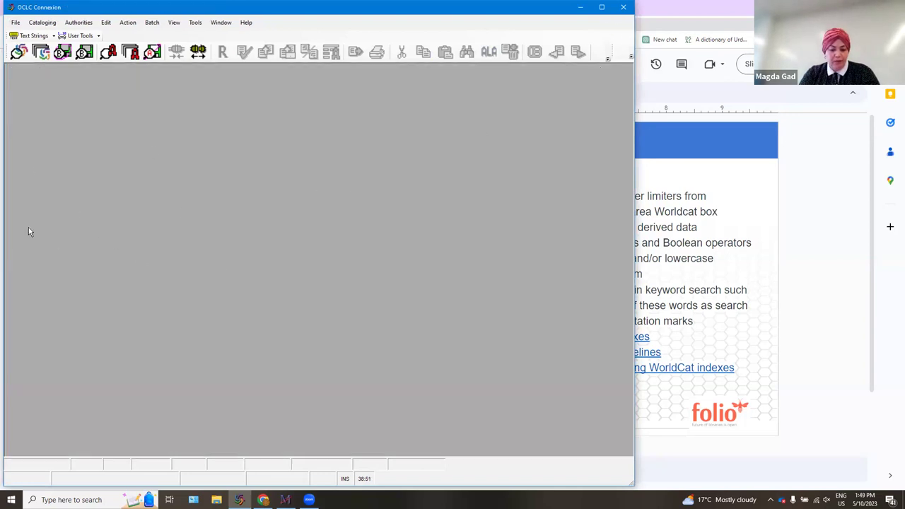
pyautogui.click(18, 51)
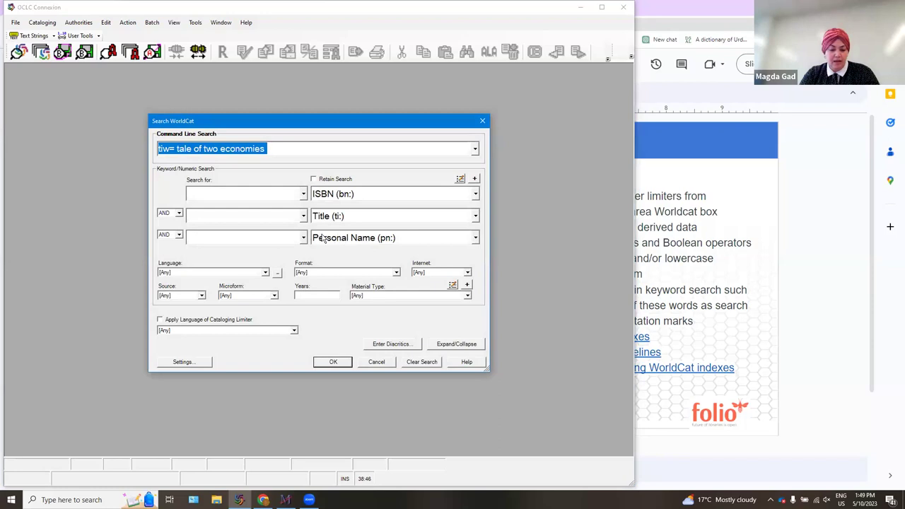
pyautogui.click(474, 148)
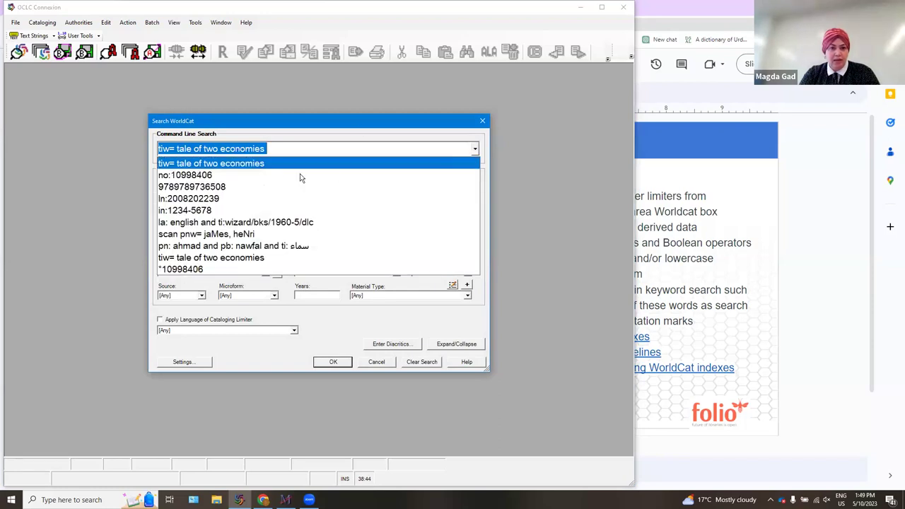
pyautogui.click(245, 246)
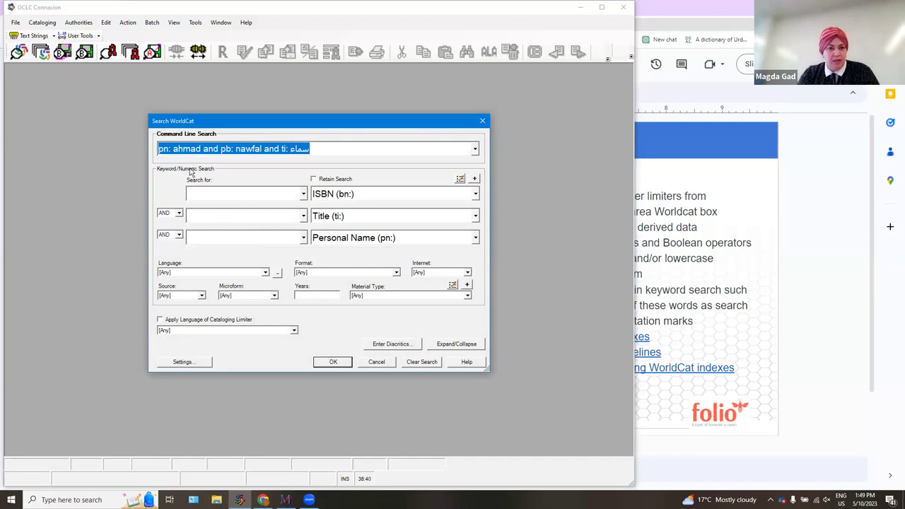
pyautogui.click(167, 151)
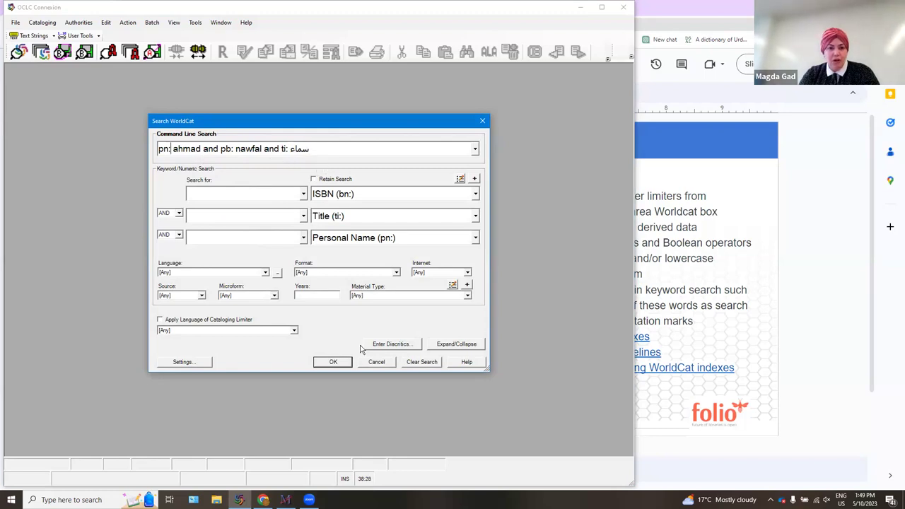
pyautogui.click(331, 362)
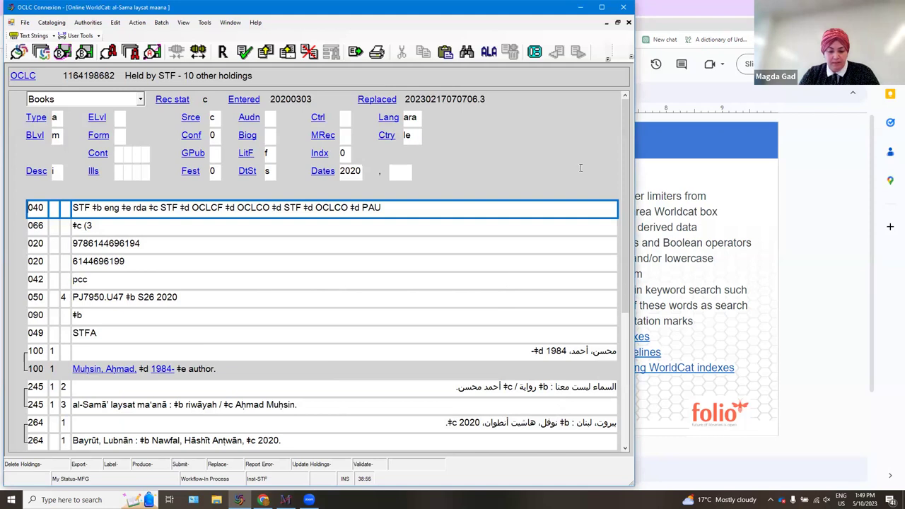
pyautogui.click(628, 23)
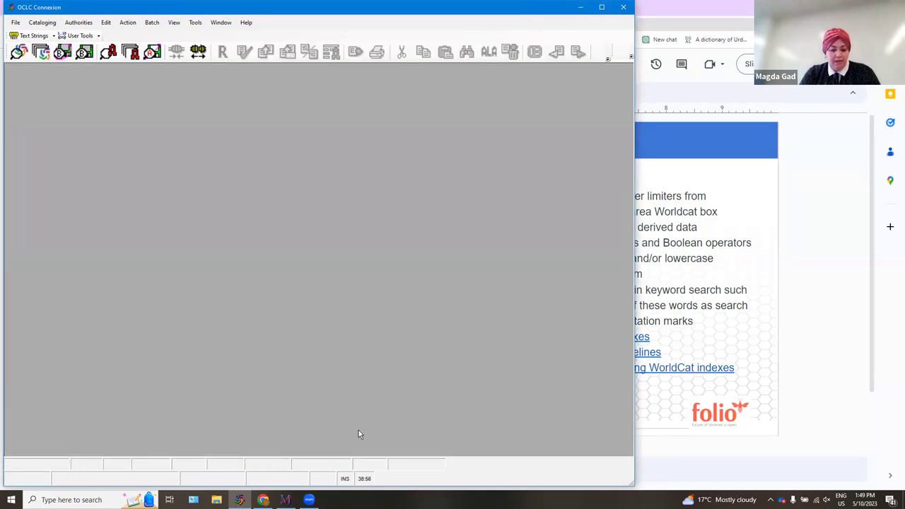
pyautogui.click(20, 53)
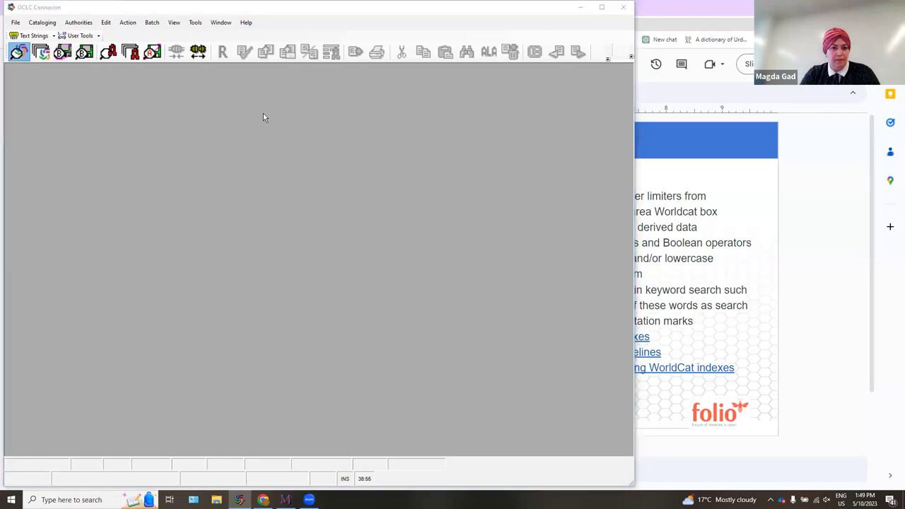
pyautogui.click(474, 148)
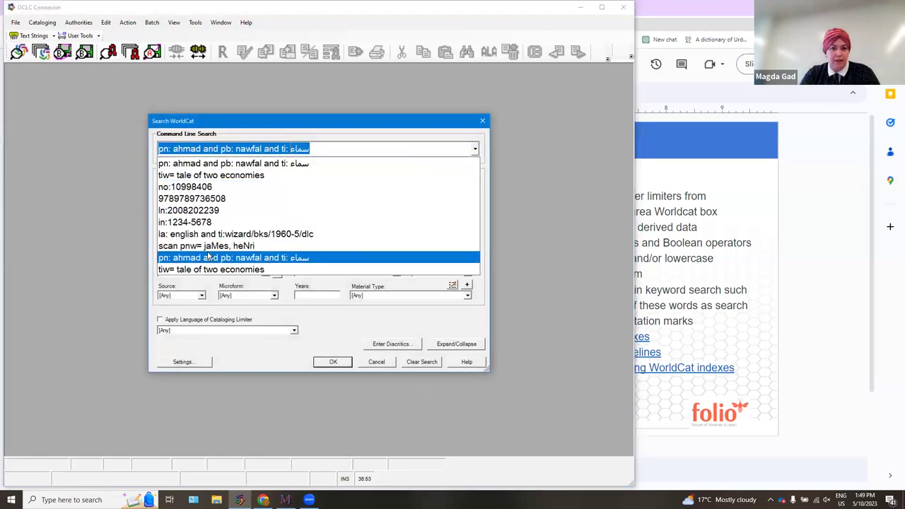
pyautogui.click(228, 247)
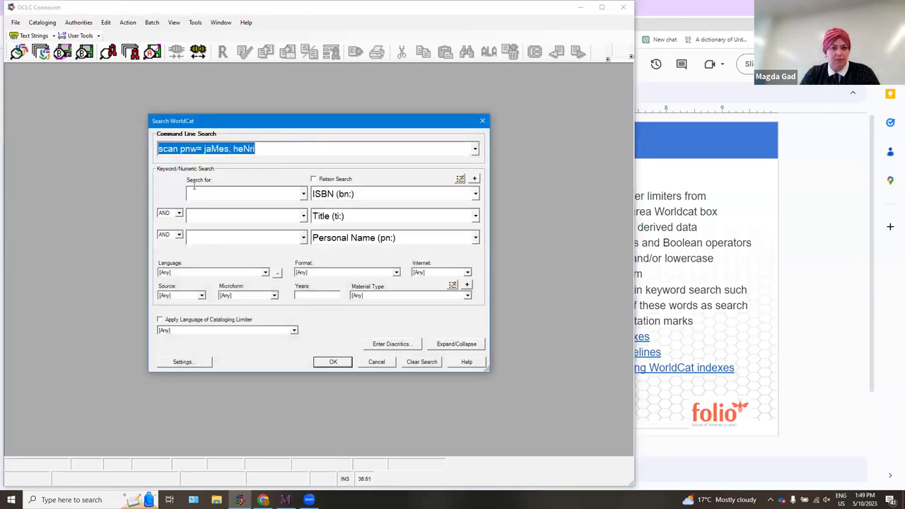
pyautogui.click(282, 148)
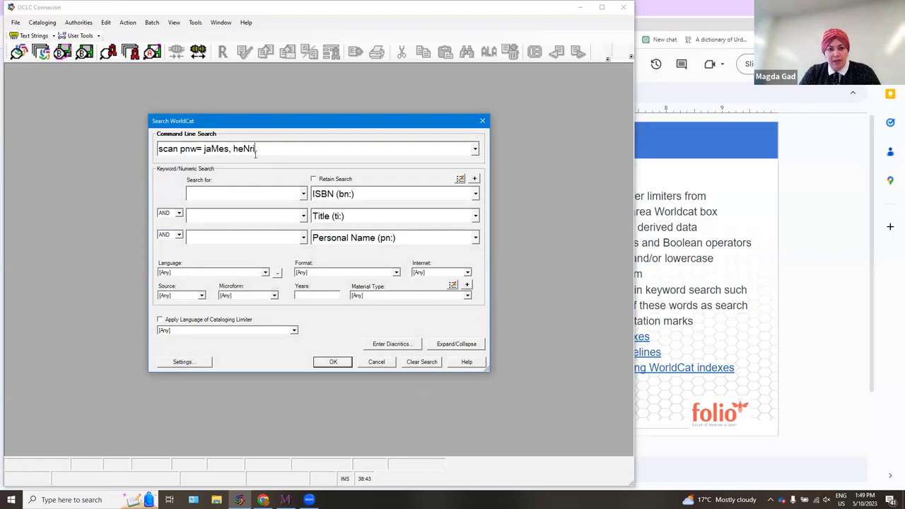
pyautogui.click(332, 363)
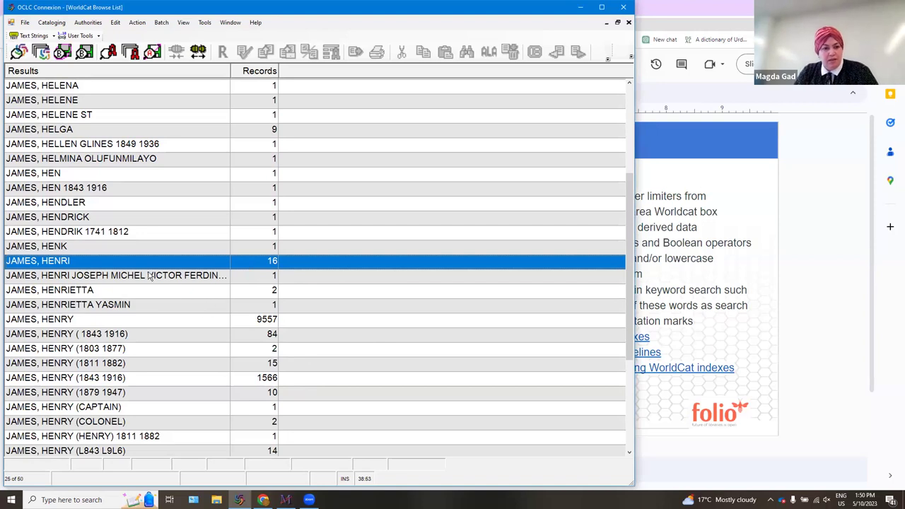
pyautogui.scroll(1, 160, 349)
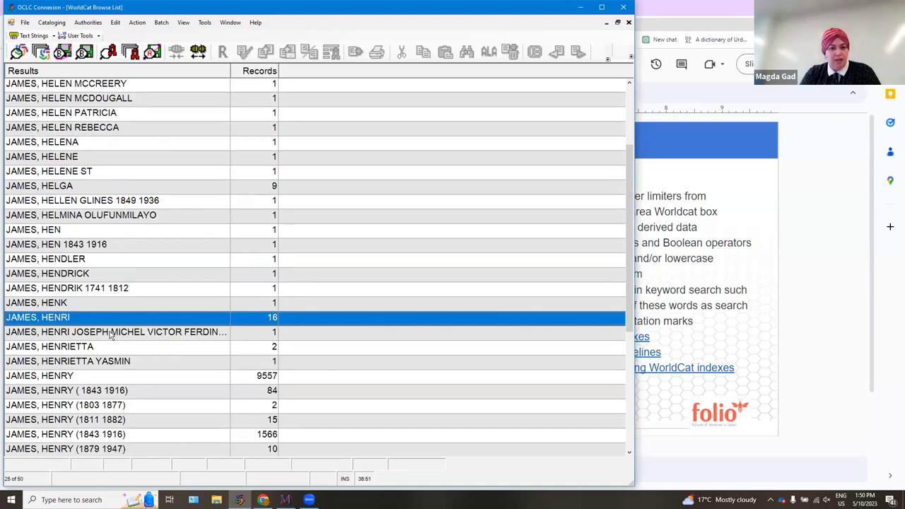
pyautogui.scroll(-1, 81, 345)
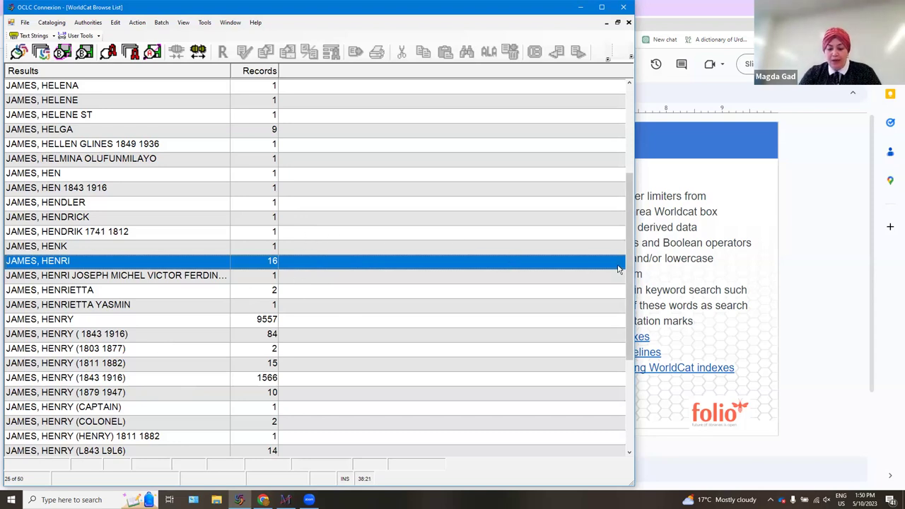
pyautogui.click(628, 22)
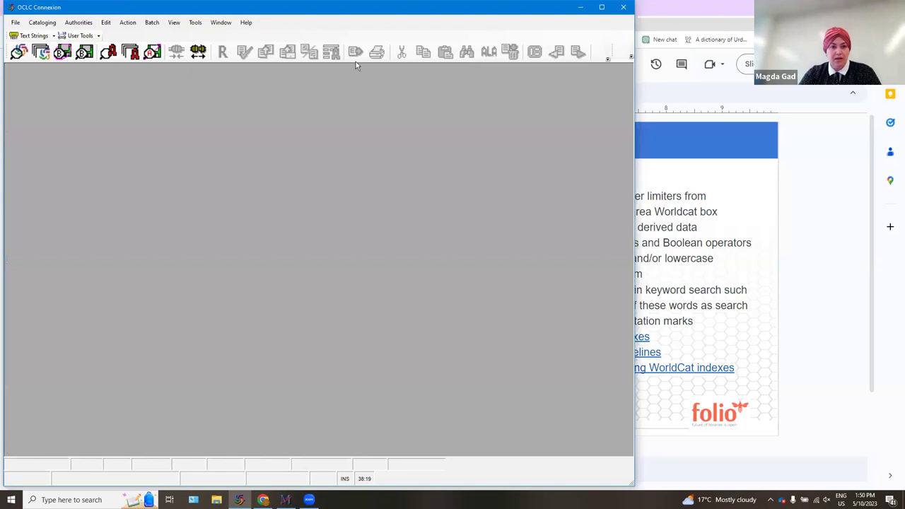
# Step: Open Search WorldCat with F2 and recall the la: english and ti:wizard/bks/1960-5/dlc query
pyautogui.press('F2')
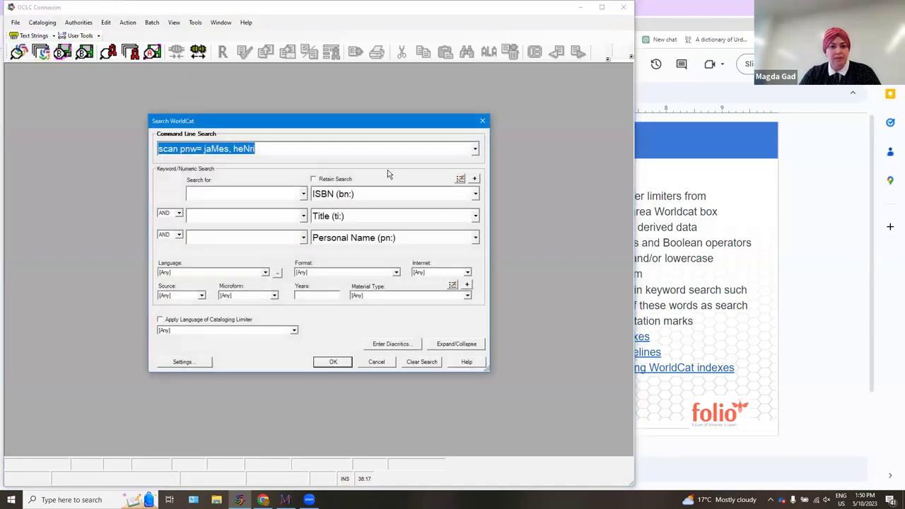
pyautogui.click(474, 148)
pyautogui.click(297, 246)
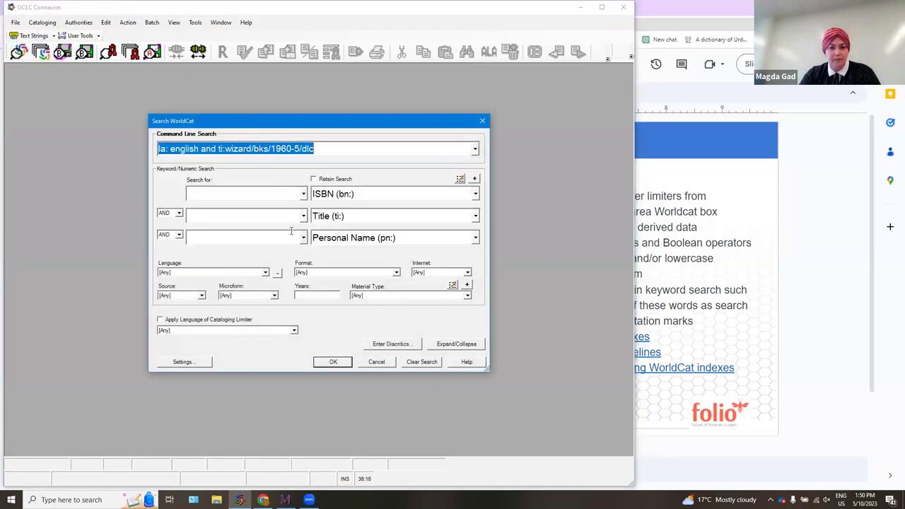
pyautogui.click(336, 149)
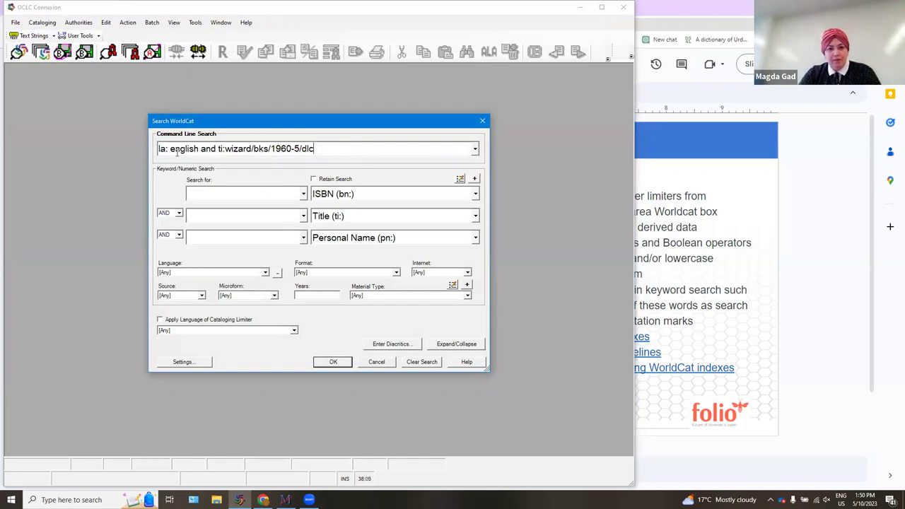
# Step: Point out the 'and' operator and 'bks' limiter in the query, then run it
pyautogui.moveTo(215, 150); pyautogui.dragTo(201, 150)
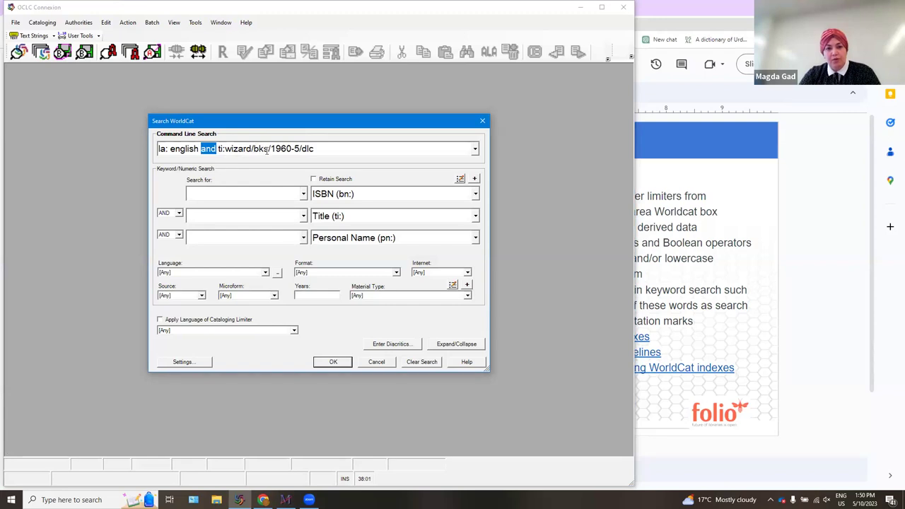
pyautogui.moveTo(269, 150); pyautogui.dragTo(253, 151)
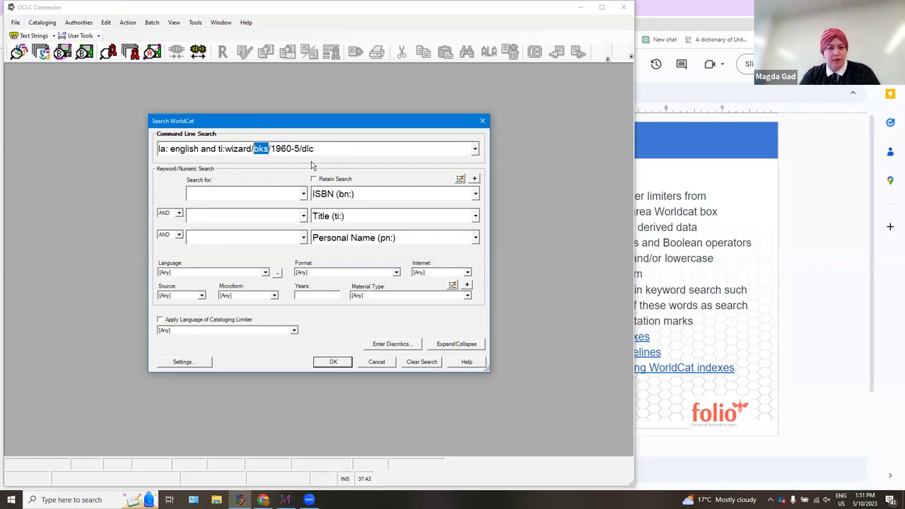
pyautogui.click(329, 363)
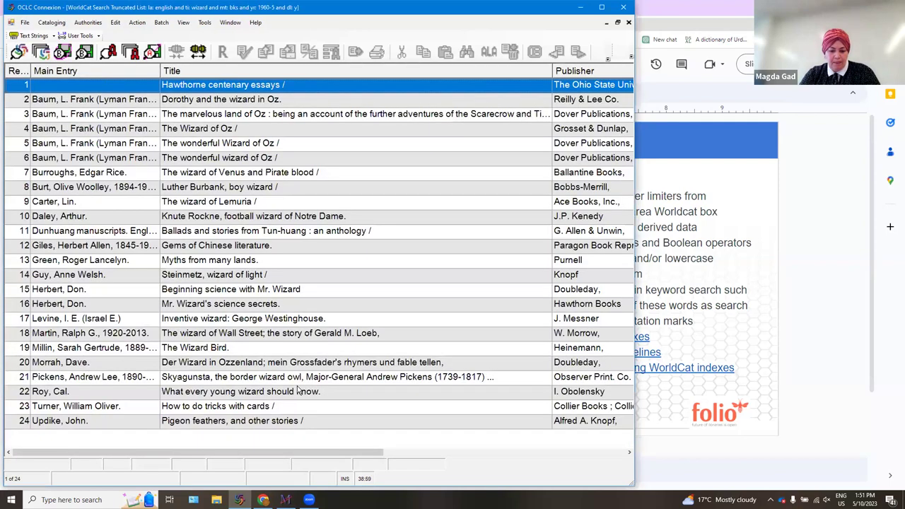
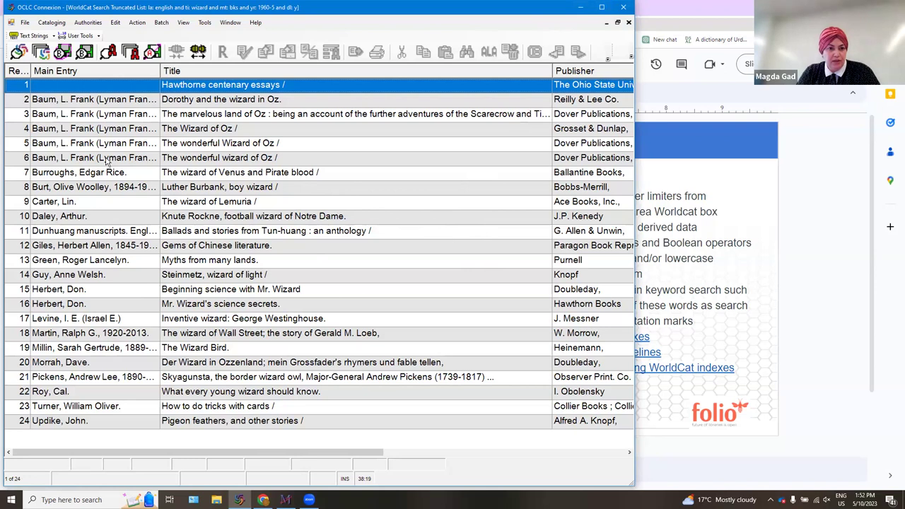
# Step: Open The wonderful wizard of Oz record from row 6, pin it, and tile it vertically beside the result list
pyautogui.doubleClick(190, 163)
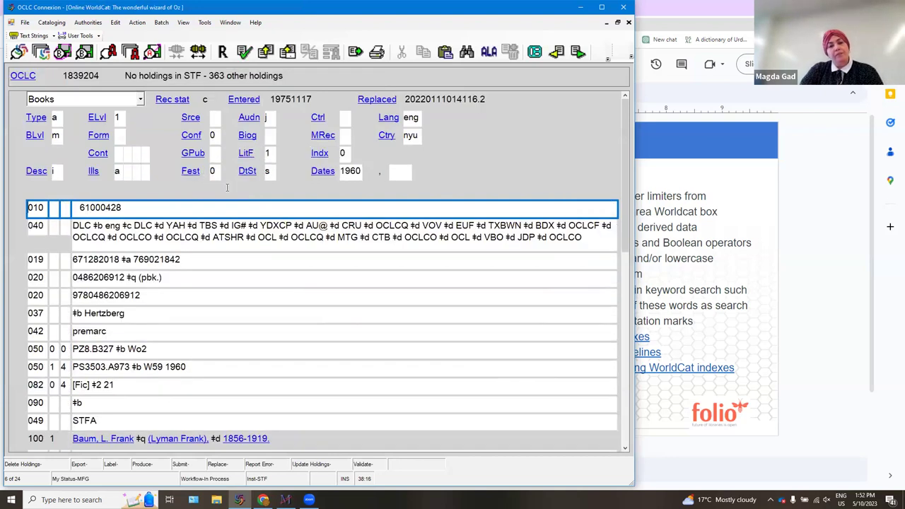
pyautogui.click(182, 24)
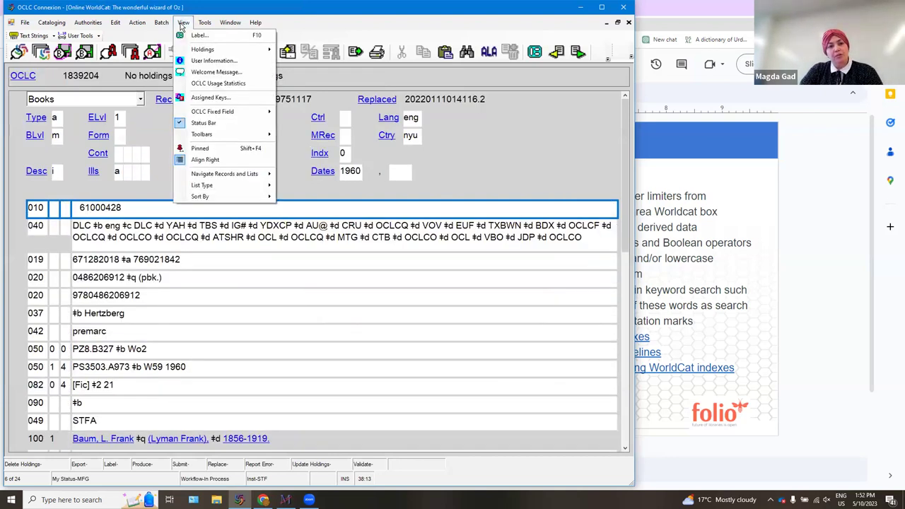
pyautogui.click(213, 150)
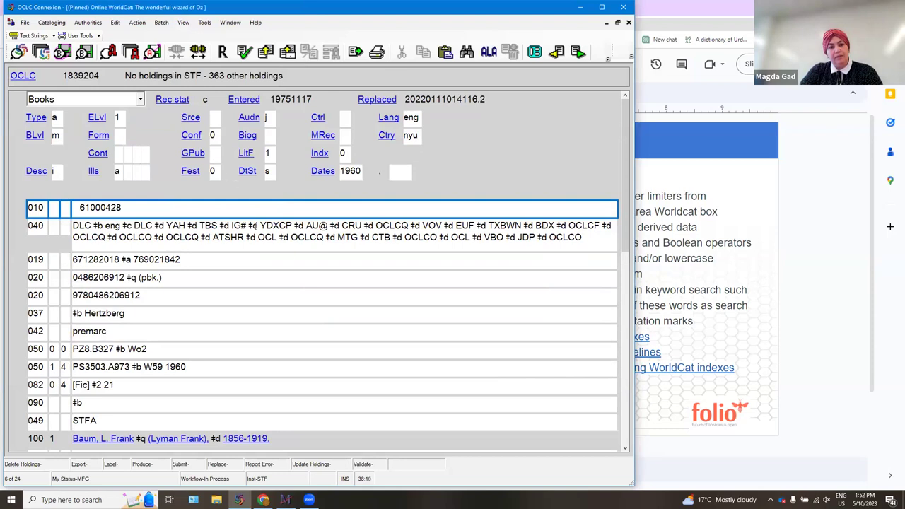
pyautogui.click(231, 24)
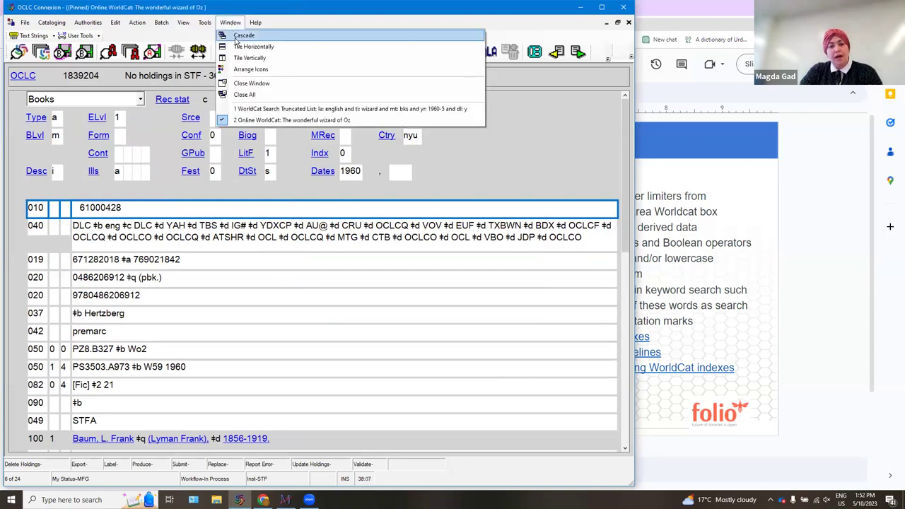
pyautogui.click(269, 61)
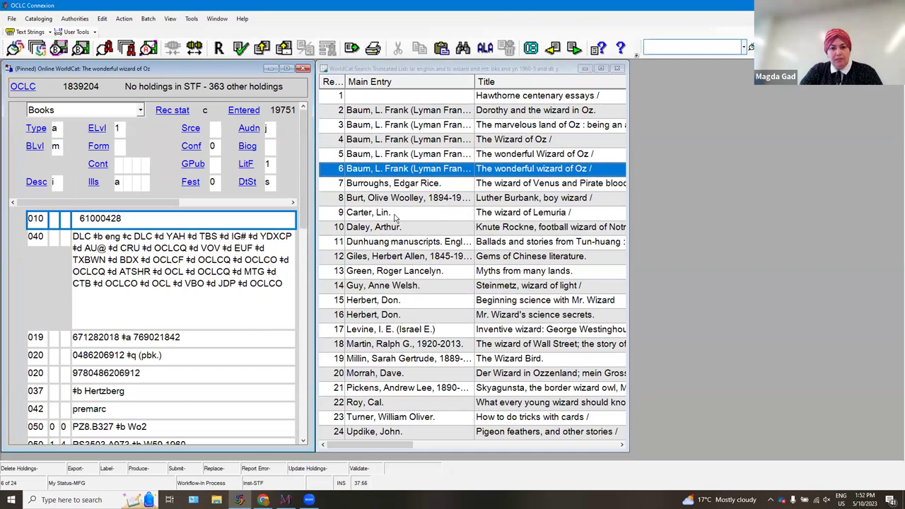
# Step: Open the Luther Burbank boy wizard record and scroll through it beside the pinned Oz record
pyautogui.doubleClick(418, 201)
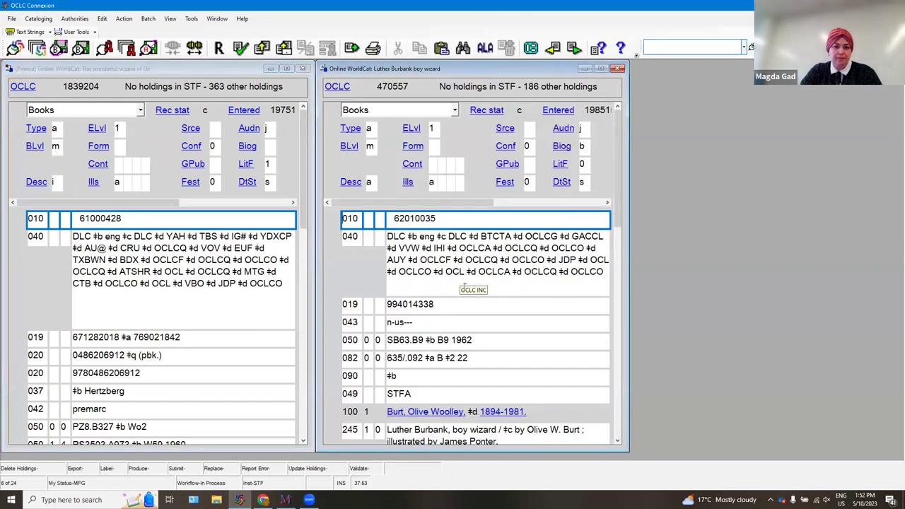
pyautogui.scroll(-5, 164, 359)
pyautogui.scroll(-5, 164, 359)
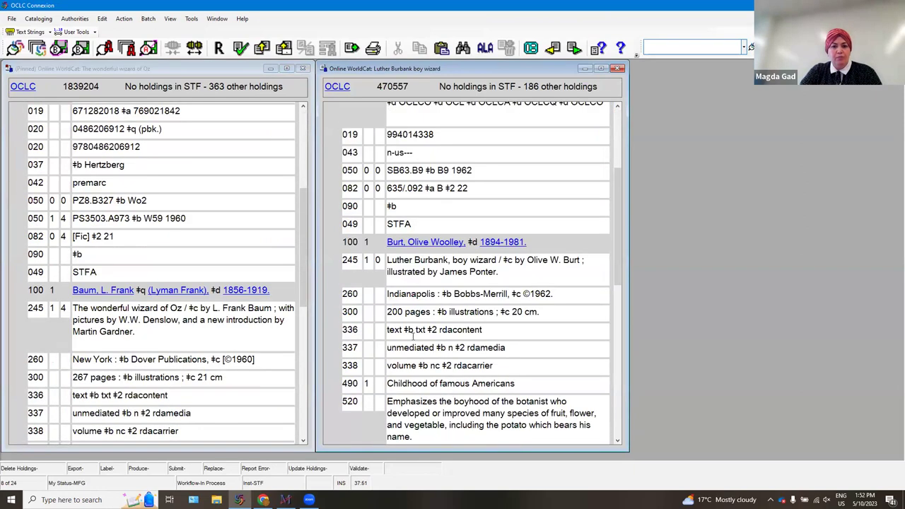
pyautogui.scroll(-1, 182, 356)
pyautogui.scroll(-2, 182, 356)
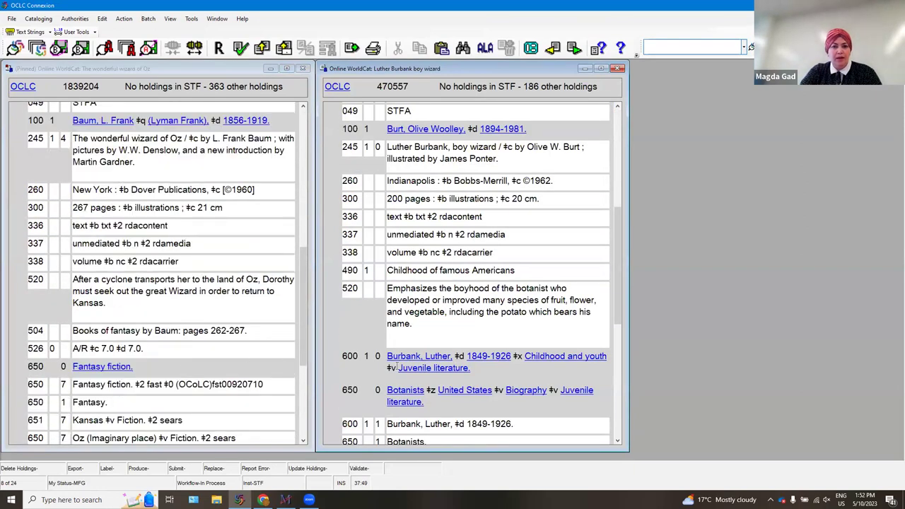
pyautogui.scroll(3, 141, 338)
pyautogui.scroll(3, 141, 338)
pyautogui.scroll(3, 415, 340)
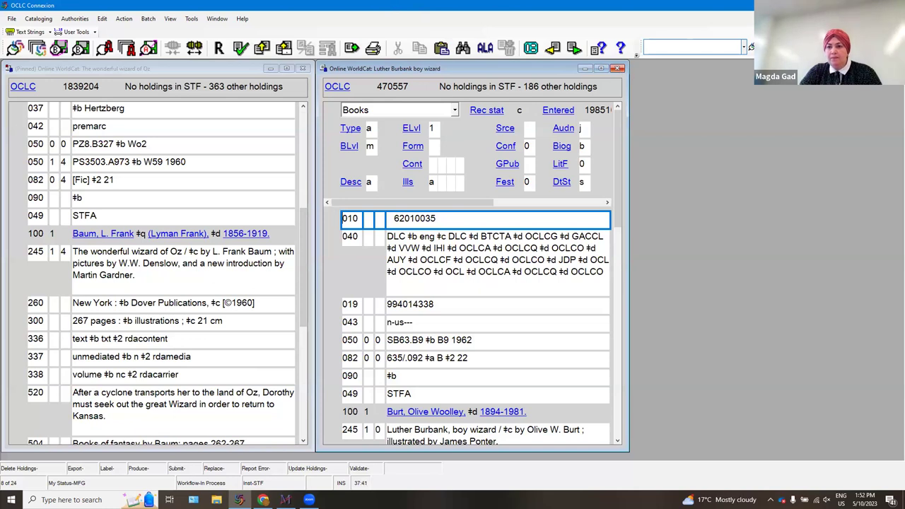
# Step: Close the Luther Burbank record, the pinned Oz record and the truncated result list
pyautogui.click(618, 69)
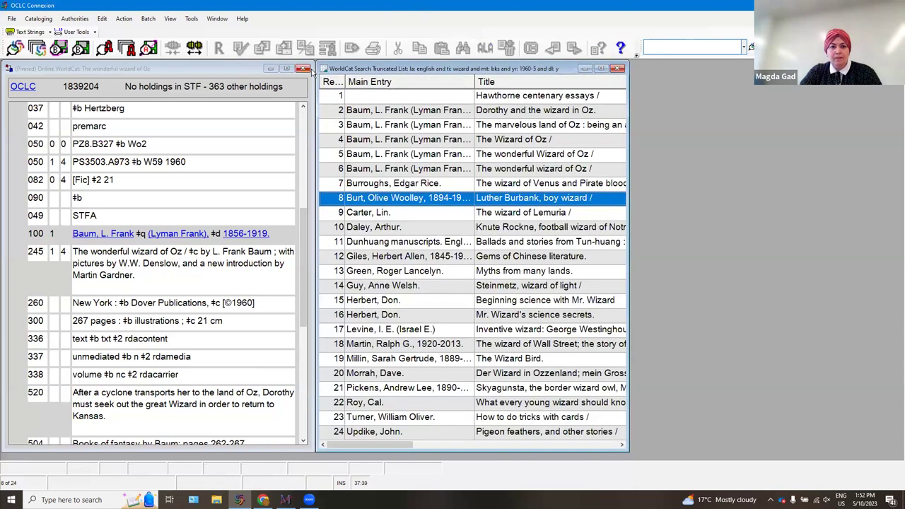
pyautogui.click(302, 68)
pyautogui.click(618, 69)
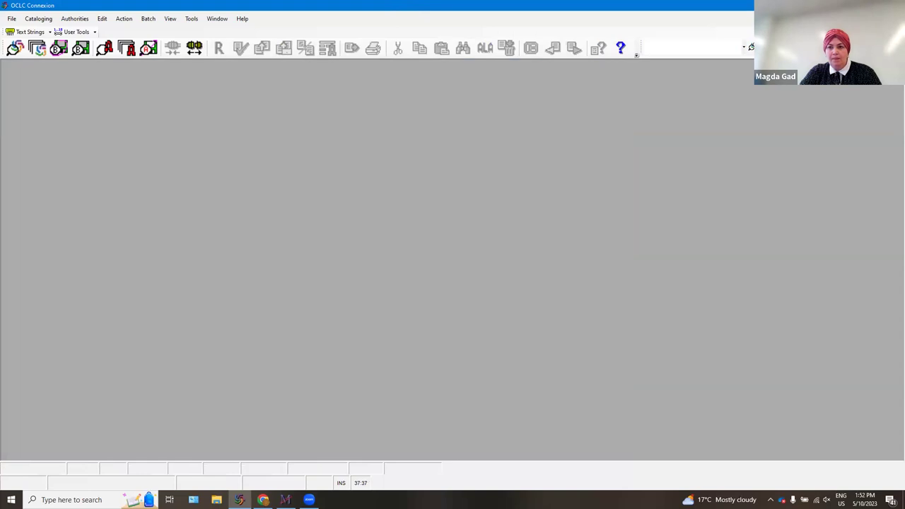
pyautogui.hotkey('alt', 'Tab')
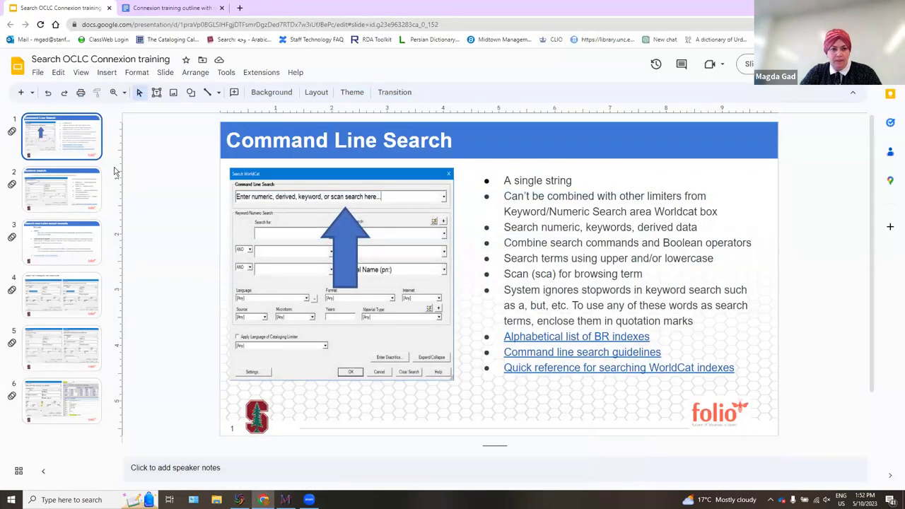
# Step: Go to the Numeric search slide in the training deck, then bring OCLC Connexion back
pyautogui.click(97, 200)
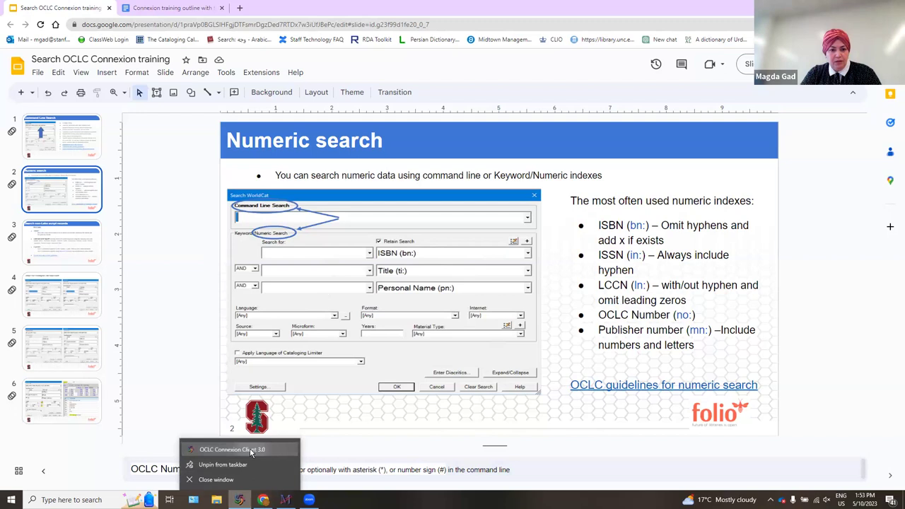
pyautogui.click(235, 450)
# Step: Rerun the ISSN command-line search in:1234-5678 from the search history
pyautogui.click(14, 47)
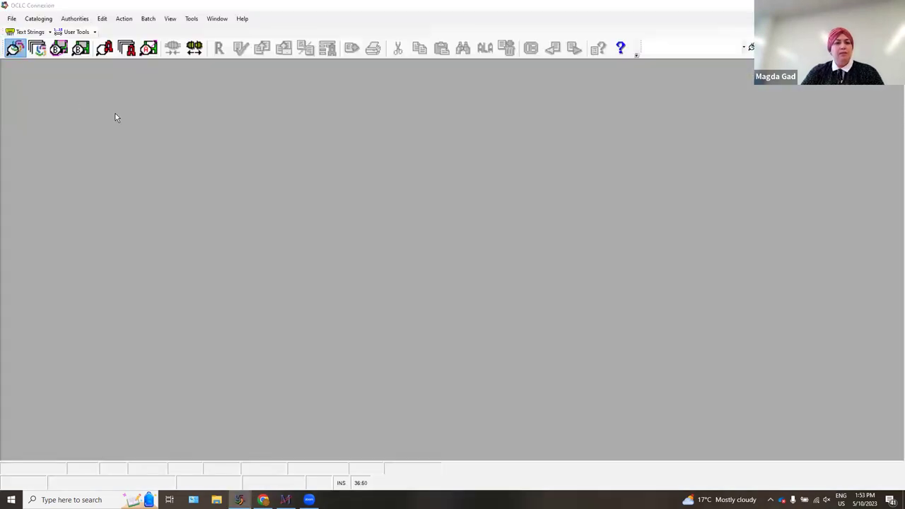
pyautogui.click(608, 150)
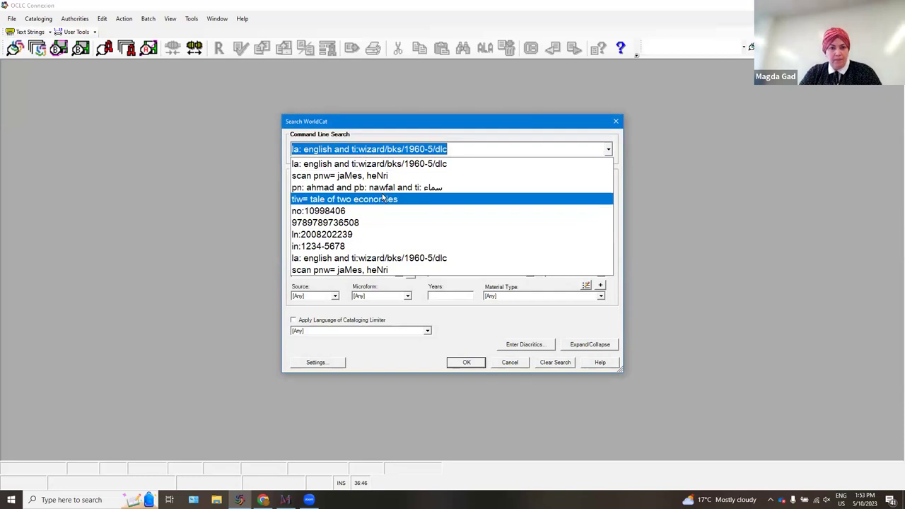
pyautogui.click(384, 248)
pyautogui.click(369, 149)
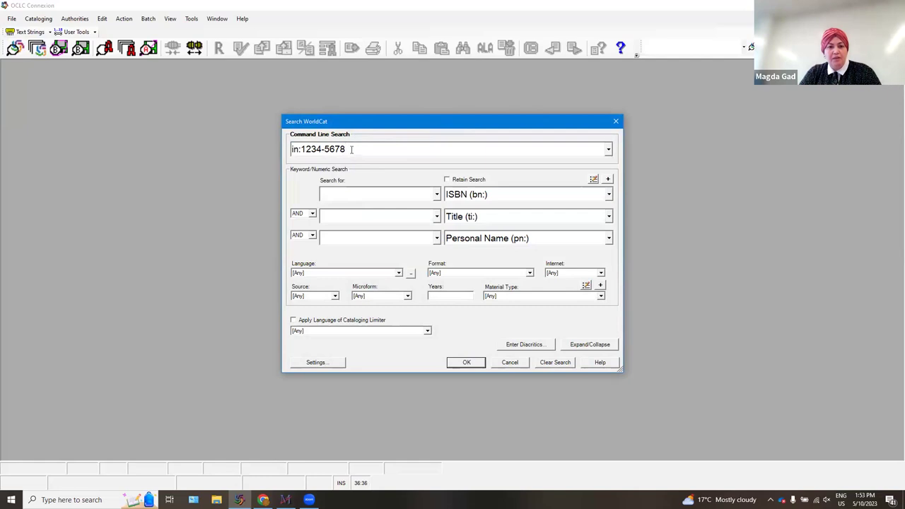
pyautogui.click(467, 362)
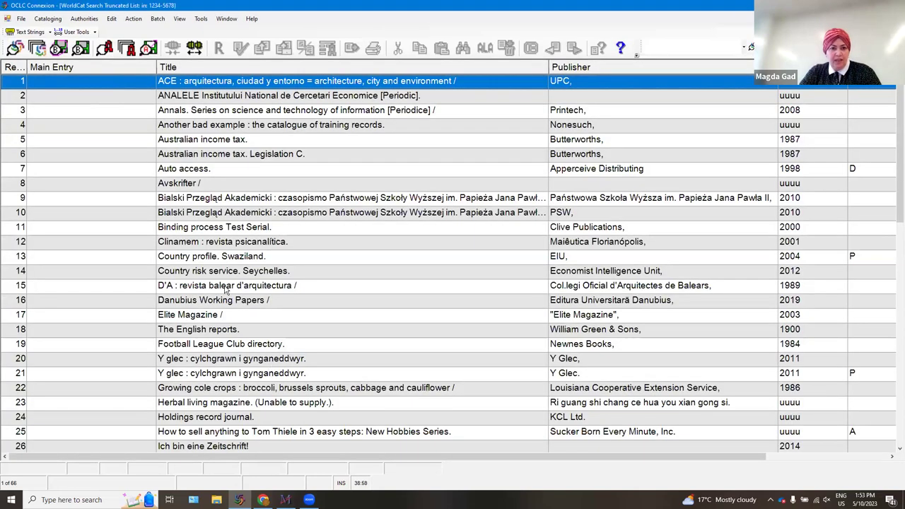
# Step: Open the Elite Magazine record, highlight 1234-5678 in its 022 field, and close the results
pyautogui.doubleClick(283, 318)
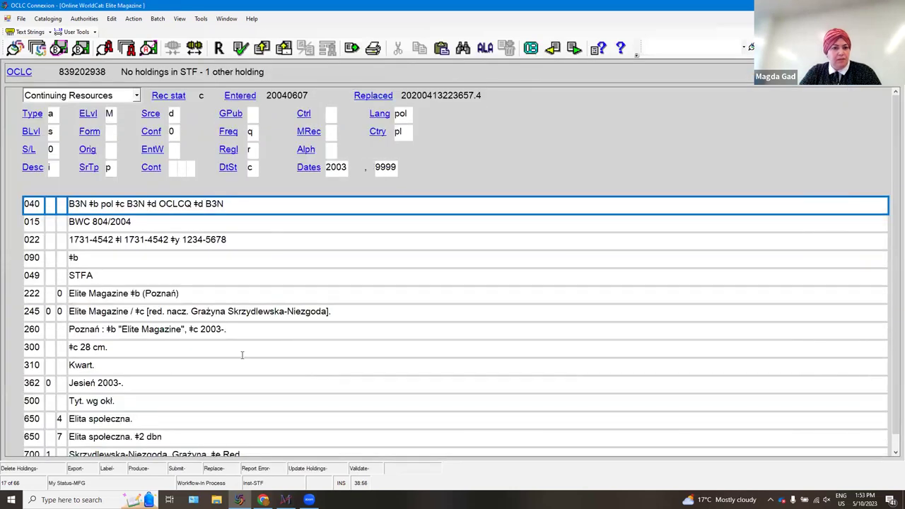
pyautogui.moveTo(184, 239); pyautogui.dragTo(230, 240)
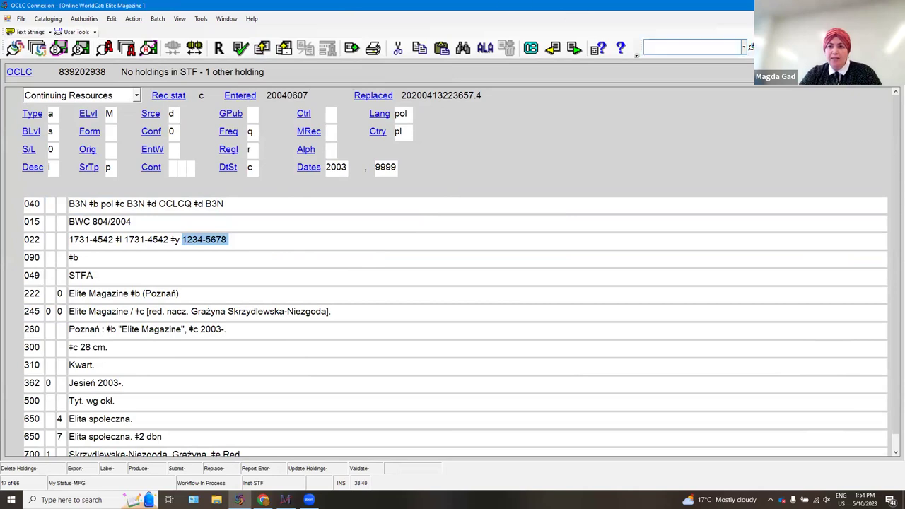
pyautogui.hotkey('ctrl', 'shift', 'F2')
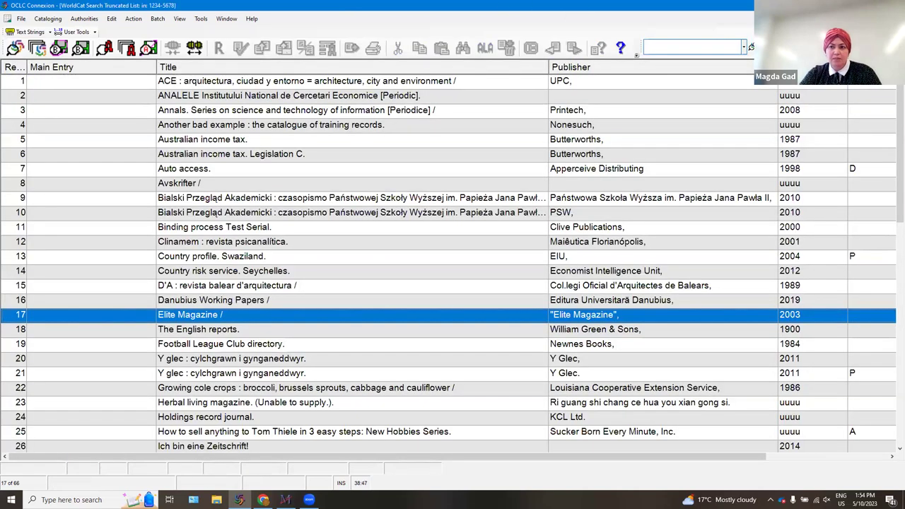
pyautogui.hotkey('ctrl', 'F4')
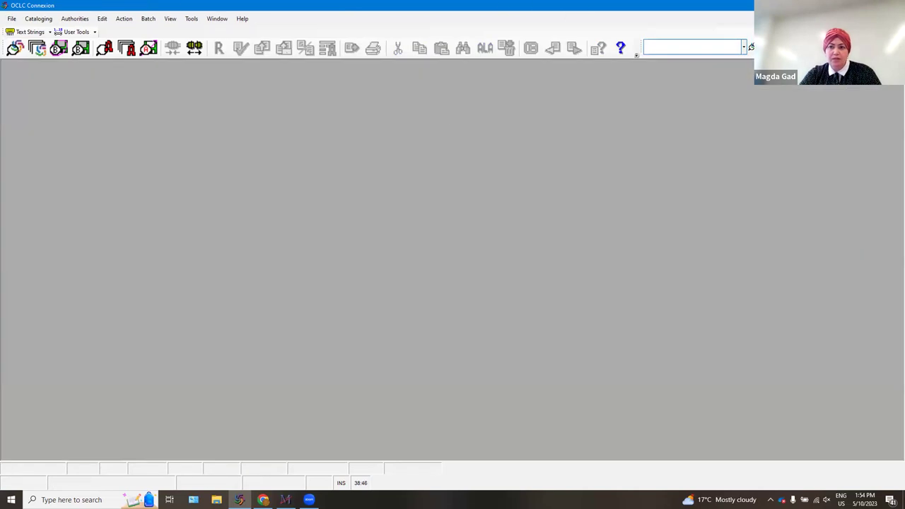
pyautogui.click(21, 63)
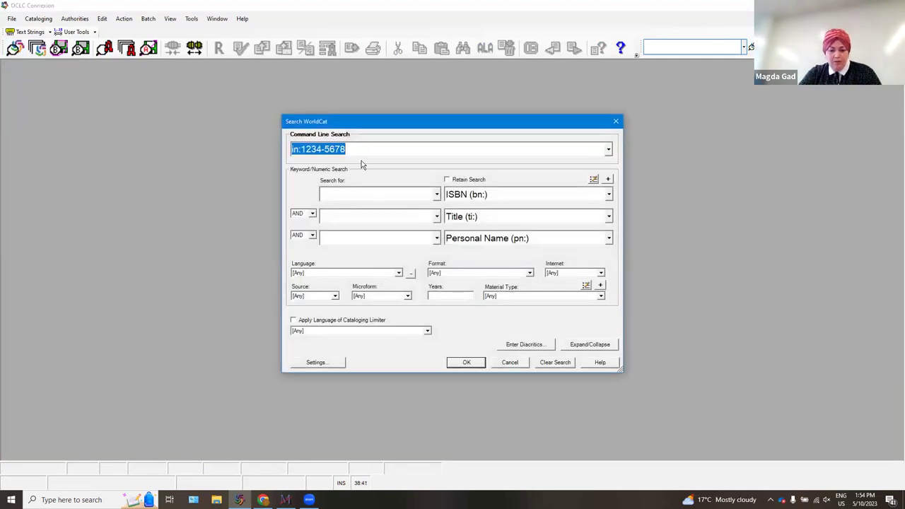
pyautogui.click(609, 150)
pyautogui.click(323, 299)
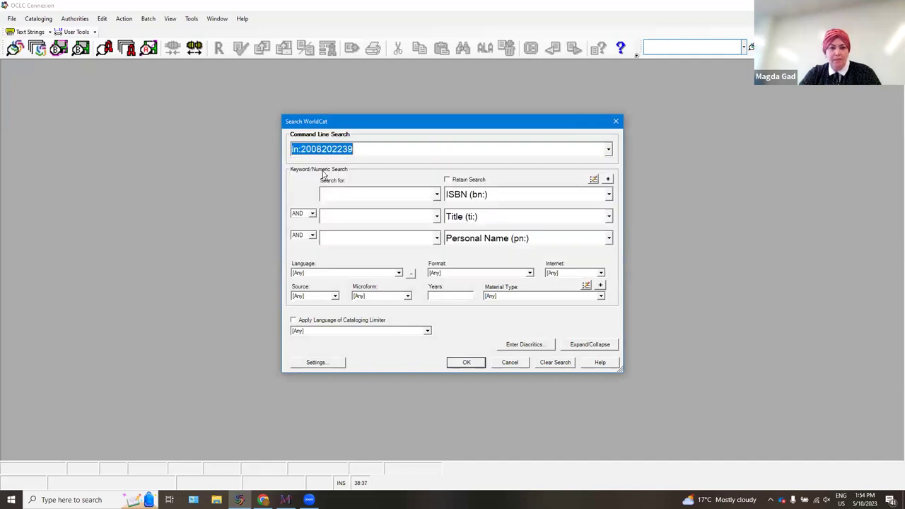
pyautogui.click(301, 150)
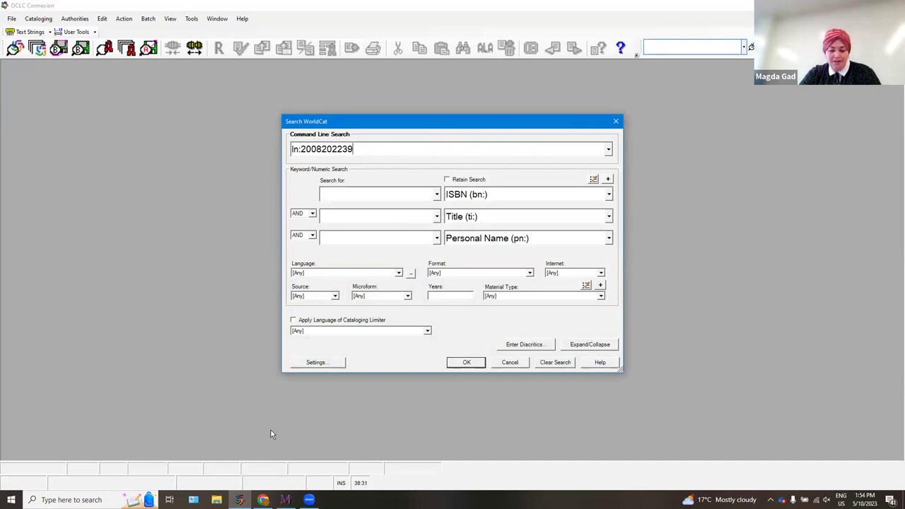
pyautogui.press('Return')
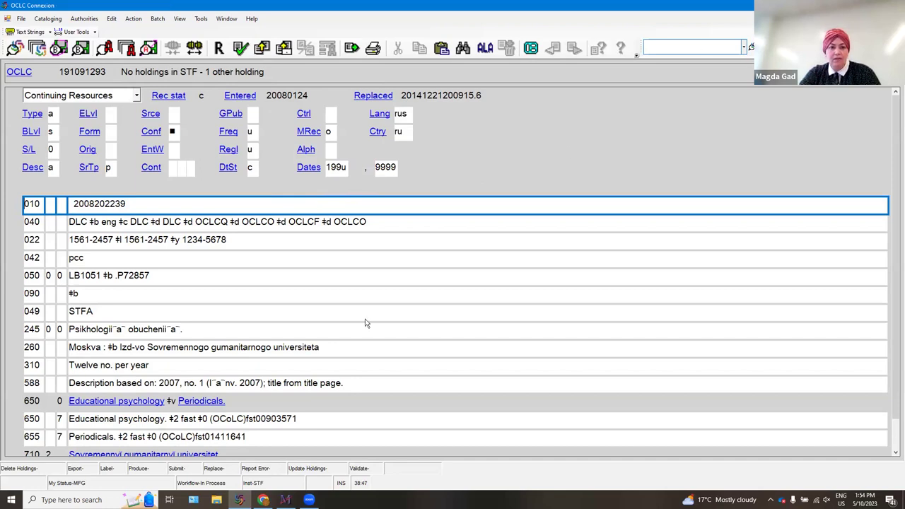
# Step: Close the retrieved record and show the Search non-Latin script records slide
pyautogui.hotkey('ctrl', 'F4')
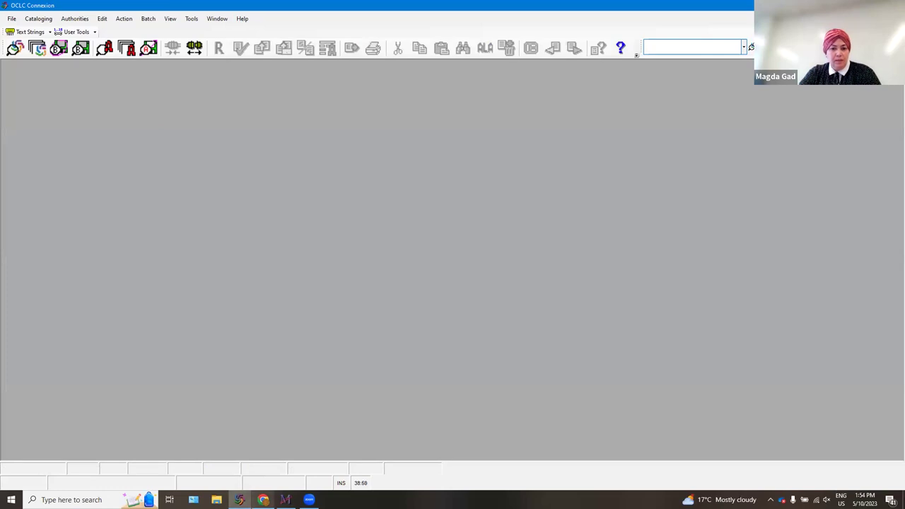
pyautogui.click(263, 499)
pyautogui.click(81, 264)
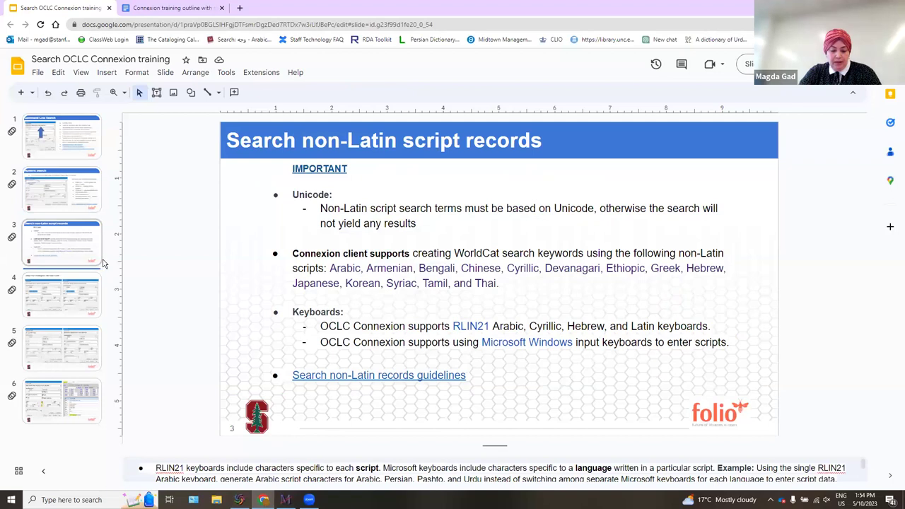
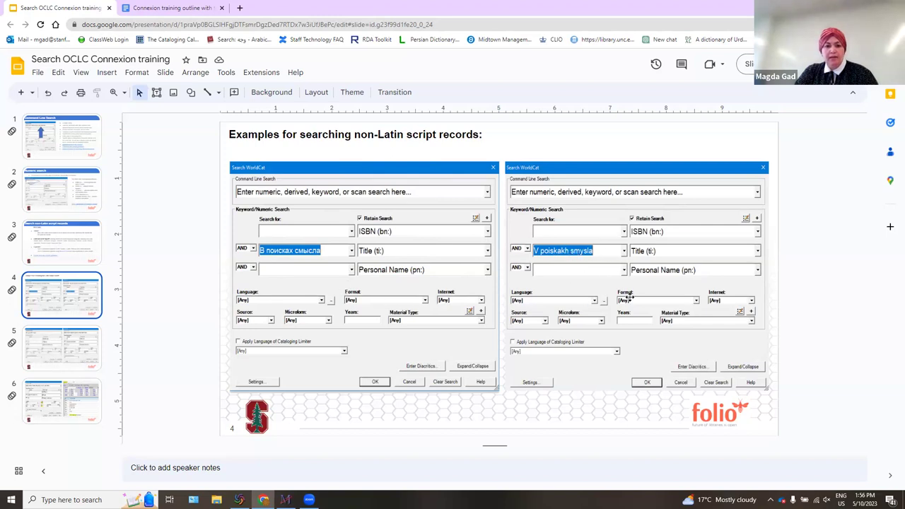
# Step: Show slide 5 and then slide 6 of the Connexion training deck
pyautogui.click(57, 358)
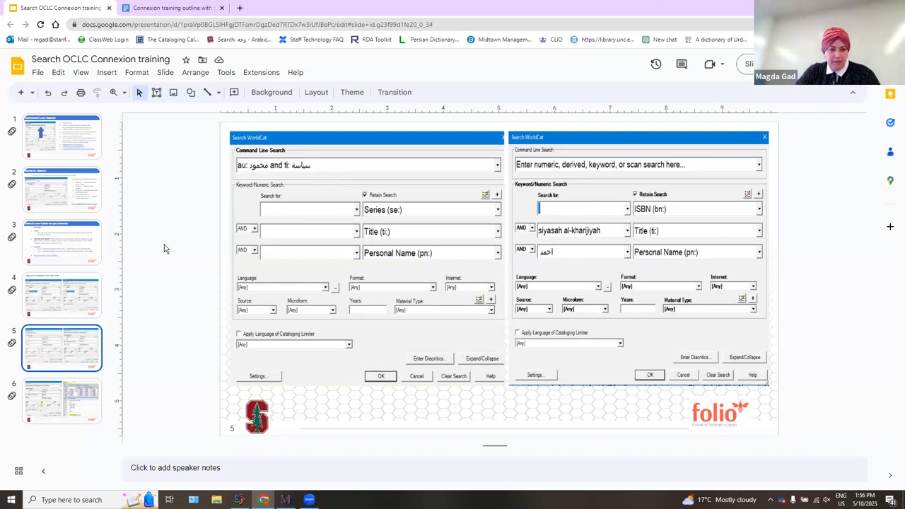
pyautogui.click(56, 407)
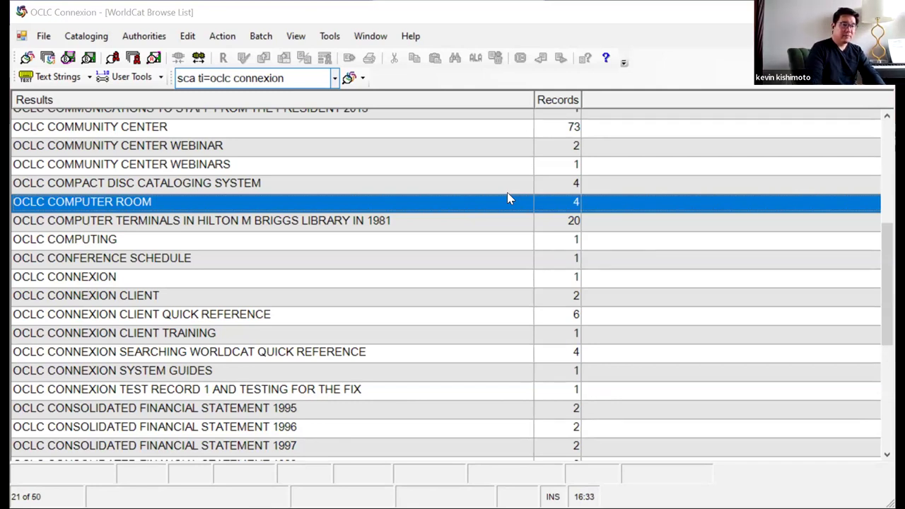
# Step: Run a ti=elvis title search and dismiss the too-many-records warning
pyautogui.click(128, 71)
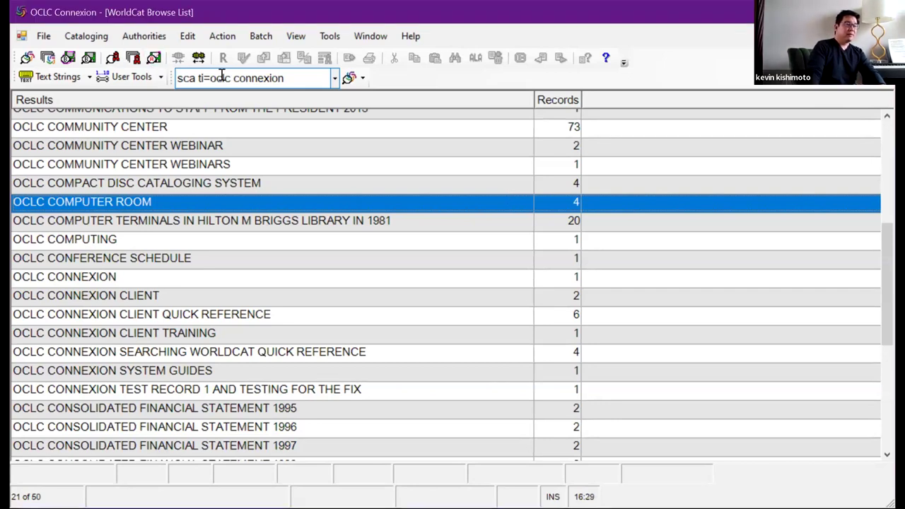
pyautogui.click(280, 80)
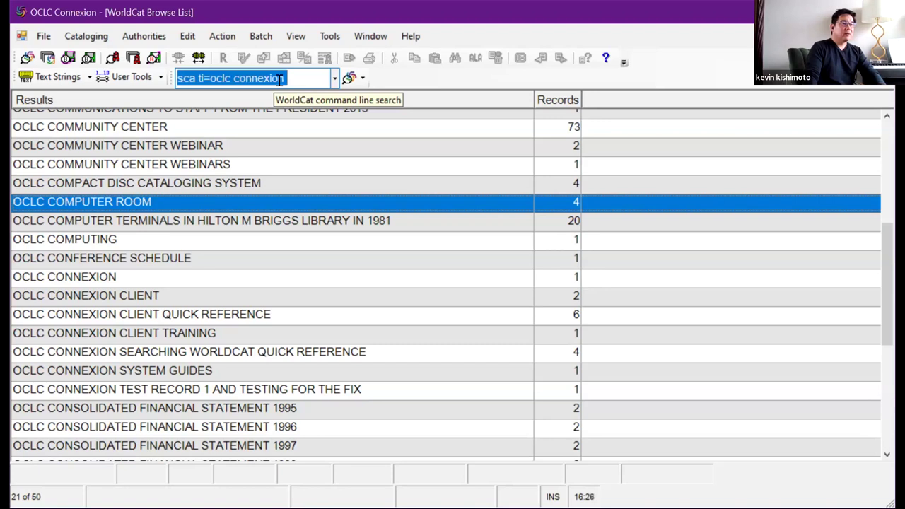
pyautogui.write('ti=elvis')
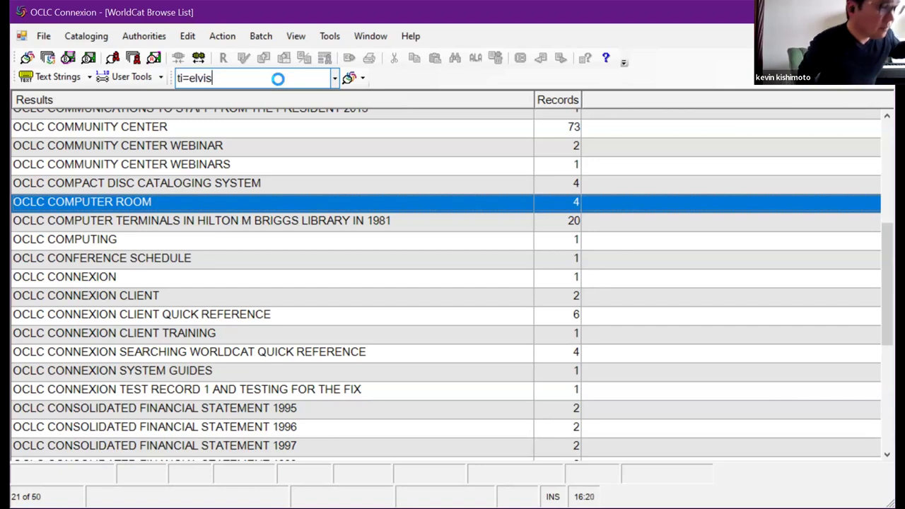
pyautogui.press('Return')
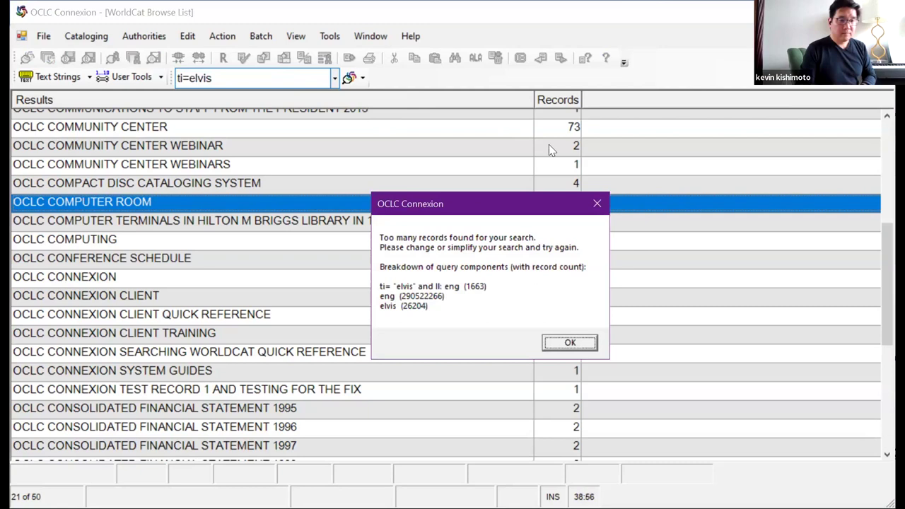
pyautogui.click(569, 342)
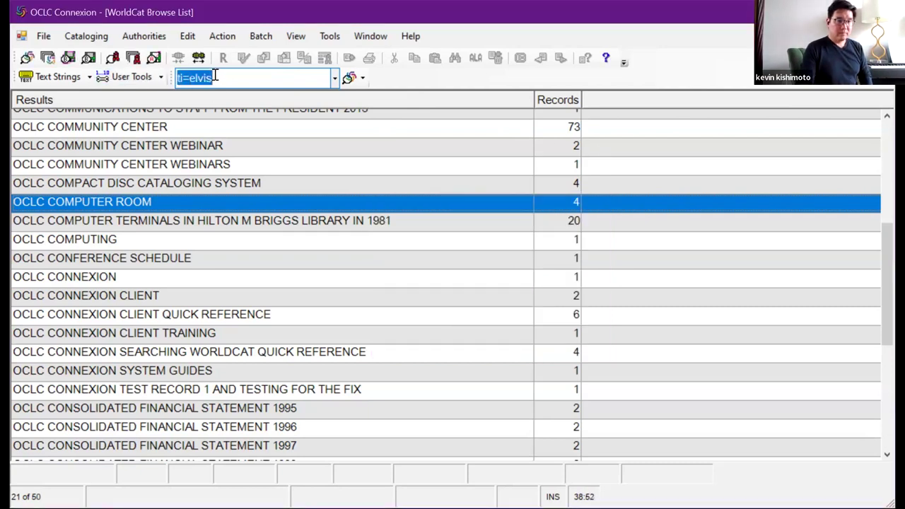
# Step: Append a slash to the query and open OCLC Consolidated Financial Statement 1995 from the browse list
pyautogui.click(215, 75)
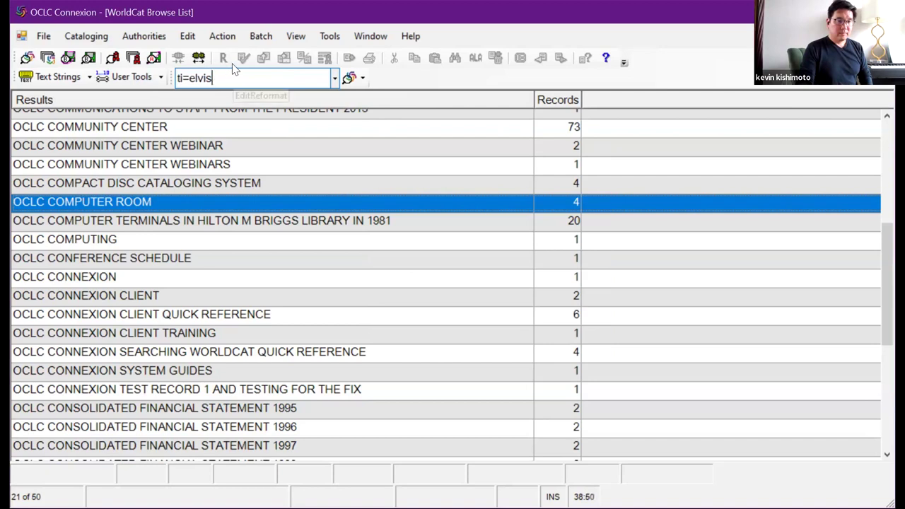
pyautogui.click(25, 60)
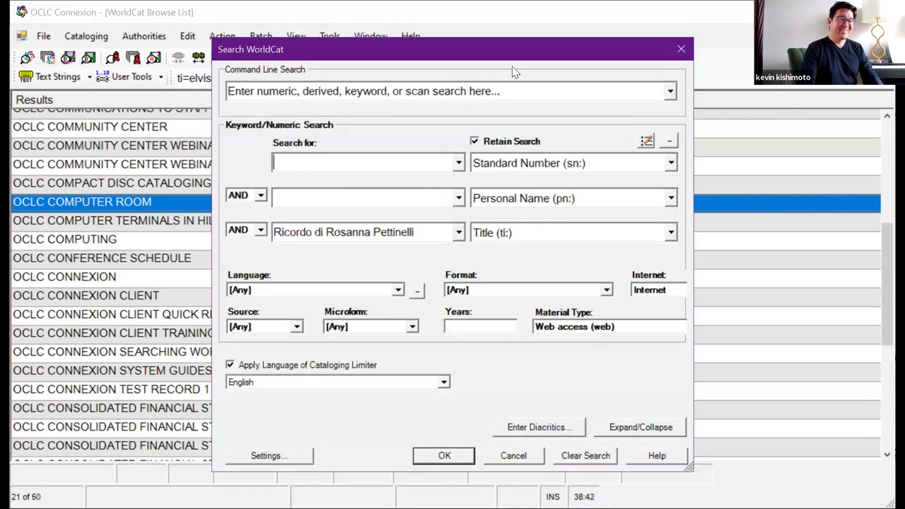
pyautogui.click(683, 57)
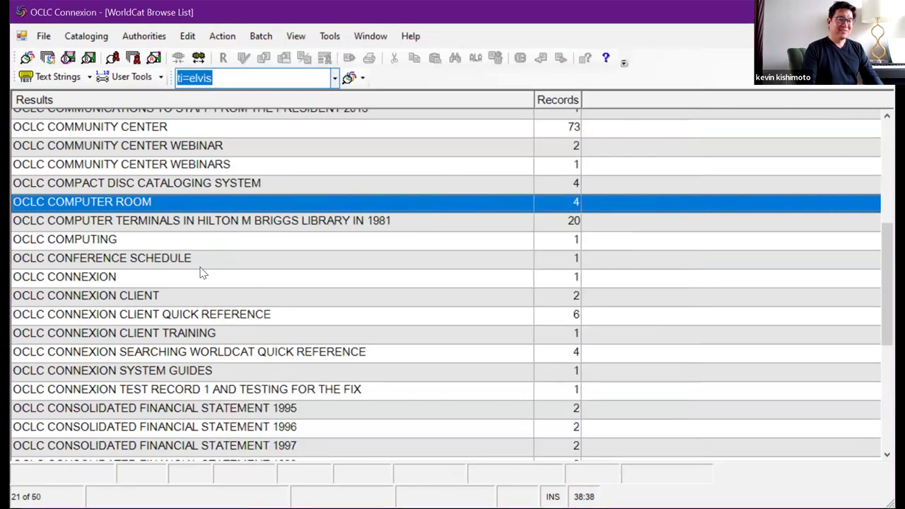
pyautogui.click(213, 77)
pyautogui.write('/')
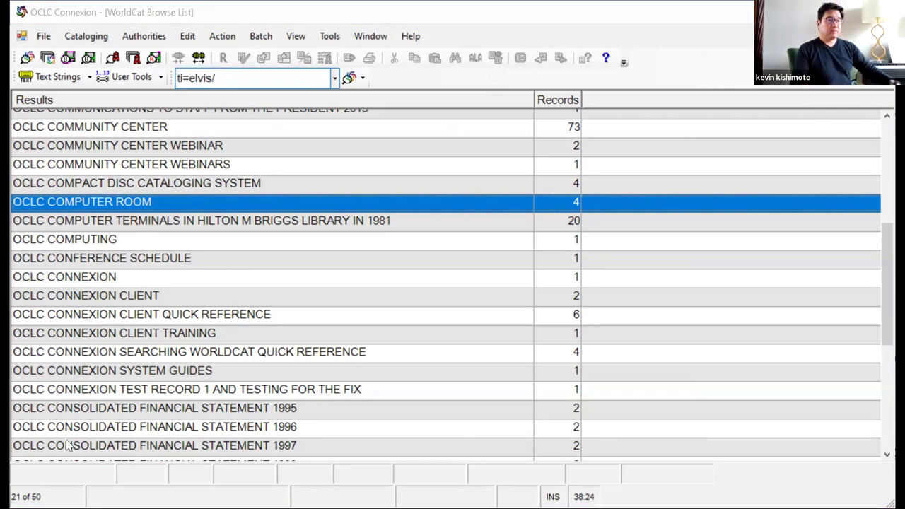
pyautogui.click(171, 331)
pyautogui.doubleClick(247, 413)
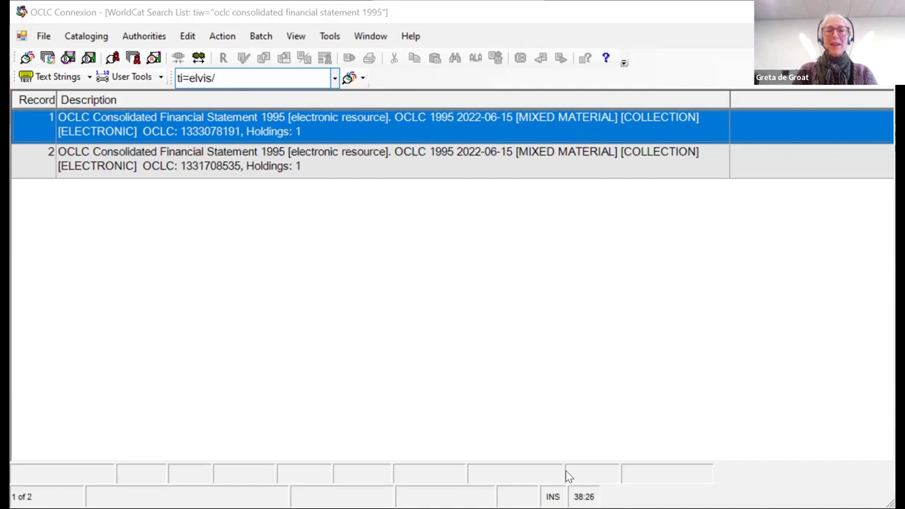
# Step: Rerun ti=elvis without the trailing slash and dismiss the too-many-records warning
pyautogui.click(233, 76)
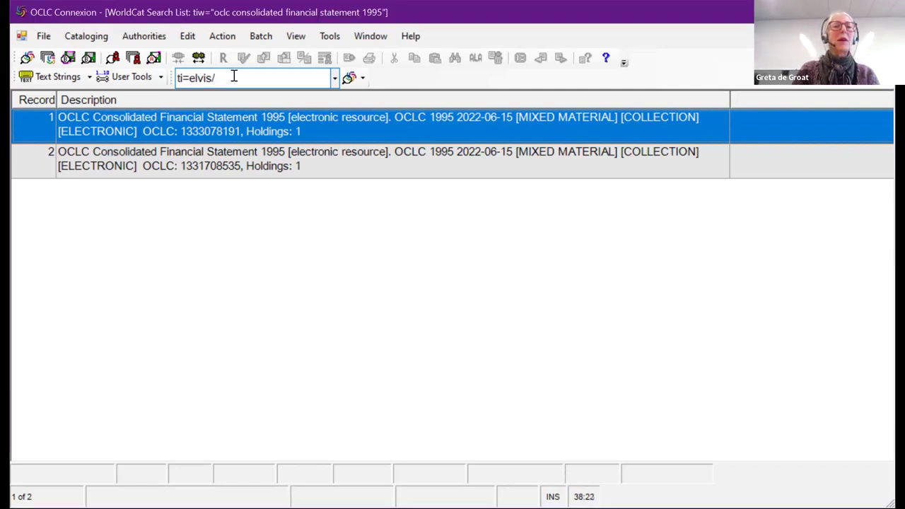
pyautogui.click(233, 76)
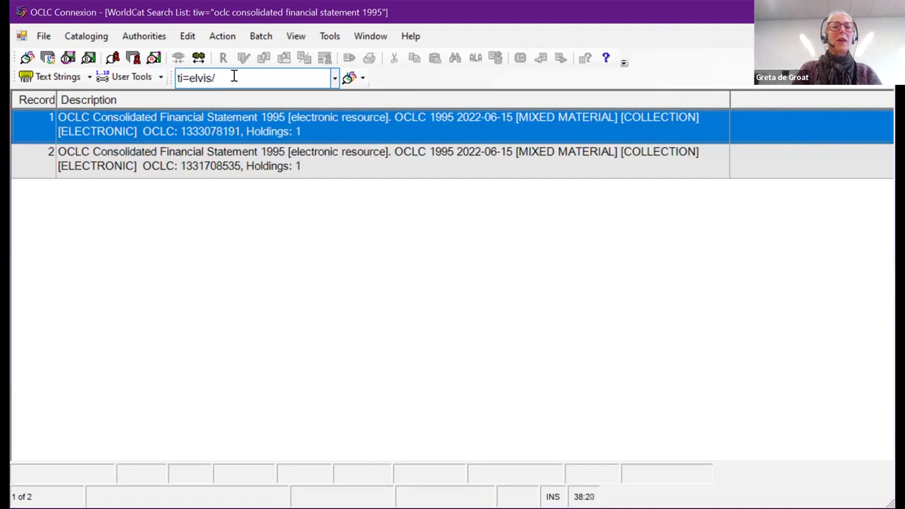
pyautogui.press('BackSpace')
pyautogui.press('Return')
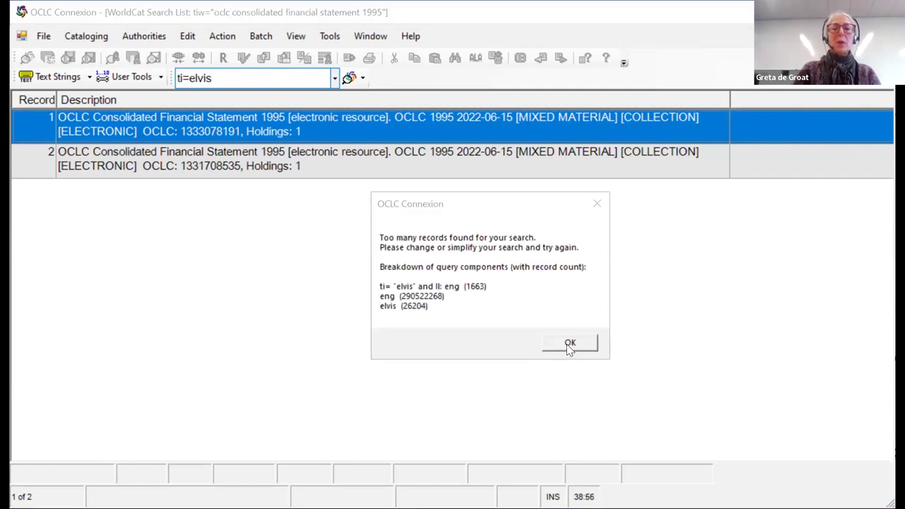
pyautogui.press('Return')
# Step: Append /vis/2022-2023 to the ti=elvis query and run it
pyautogui.click(219, 77)
pyautogui.write('/')
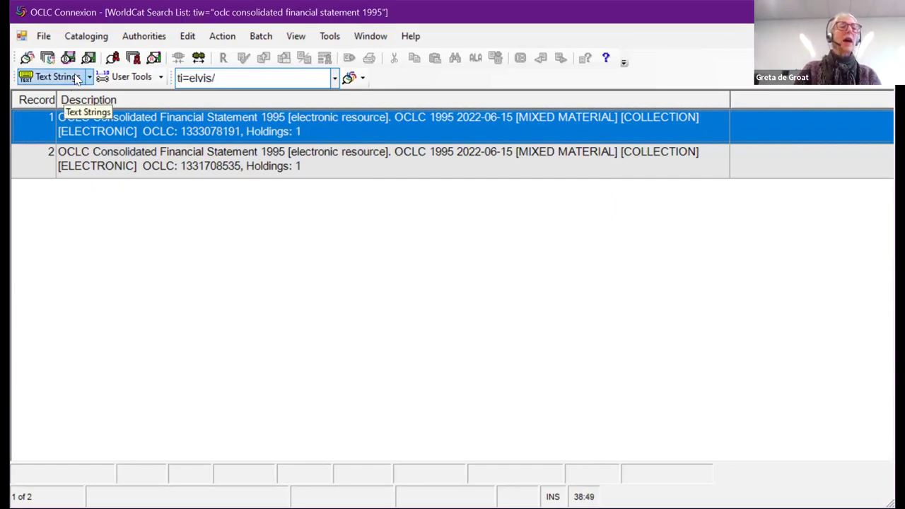
pyautogui.click(27, 59)
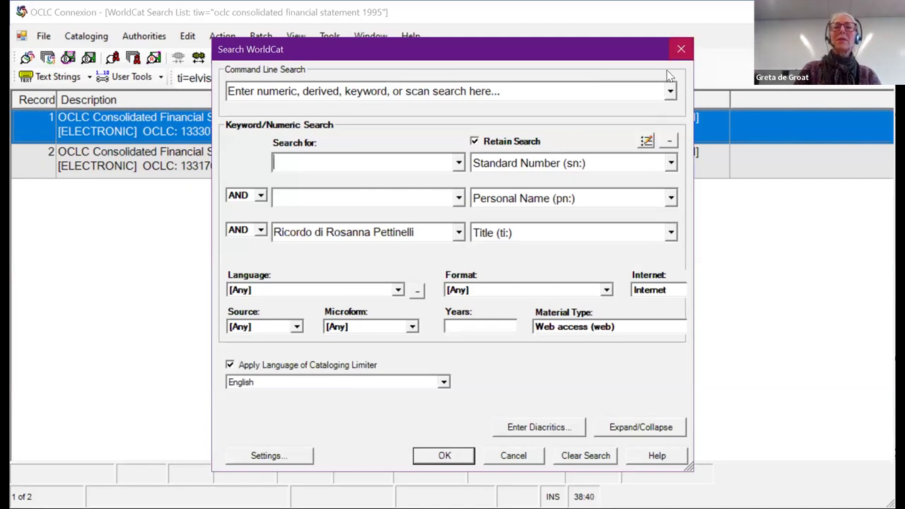
pyautogui.click(680, 50)
pyautogui.click(227, 76)
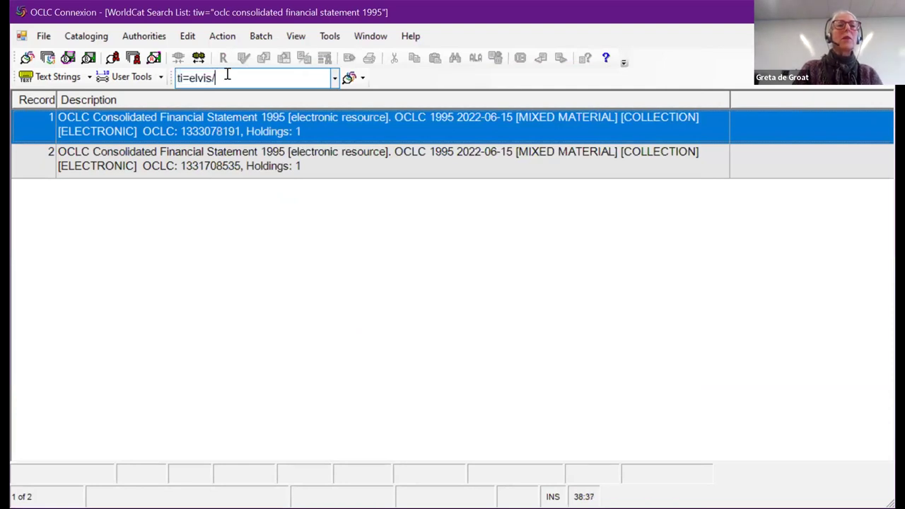
pyautogui.write('vis')
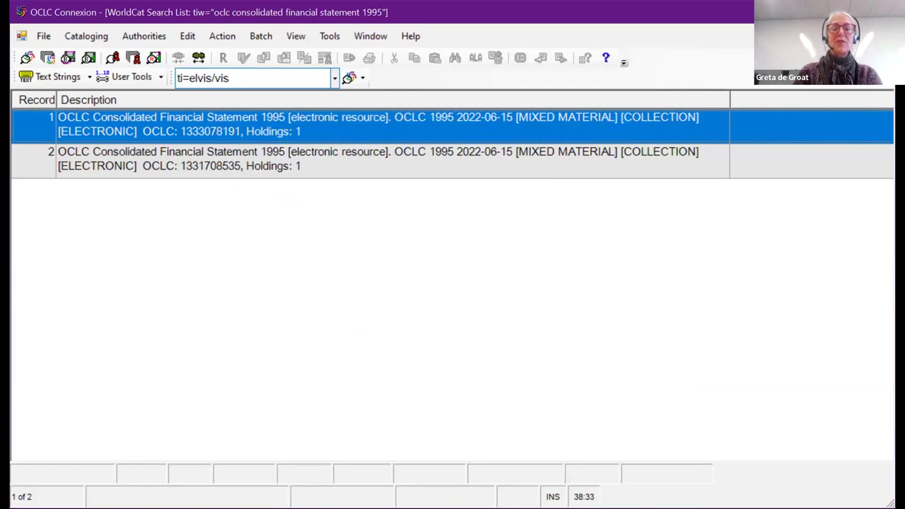
pyautogui.write('/20')
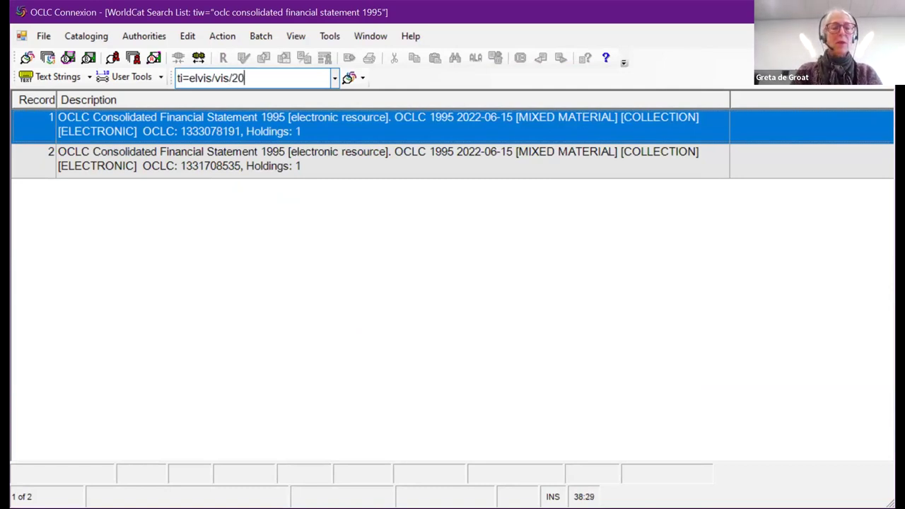
pyautogui.write('22-2023')
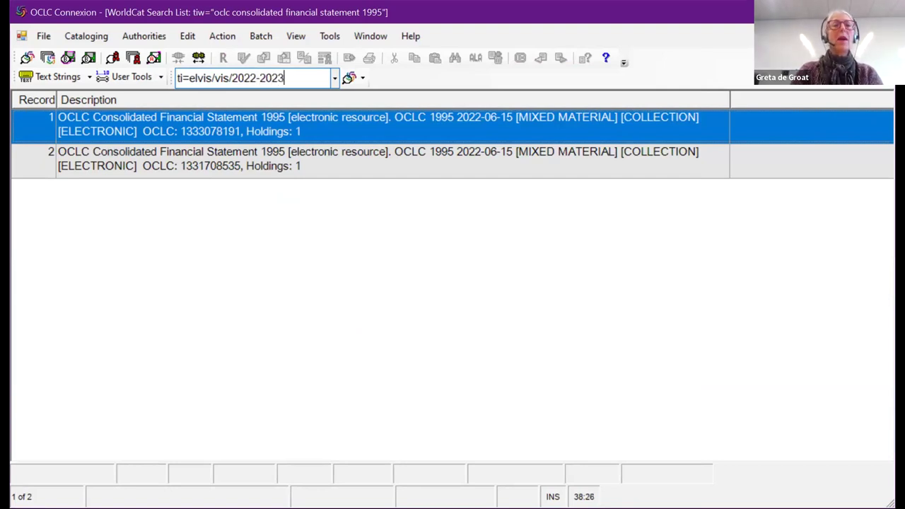
pyautogui.press('Return')
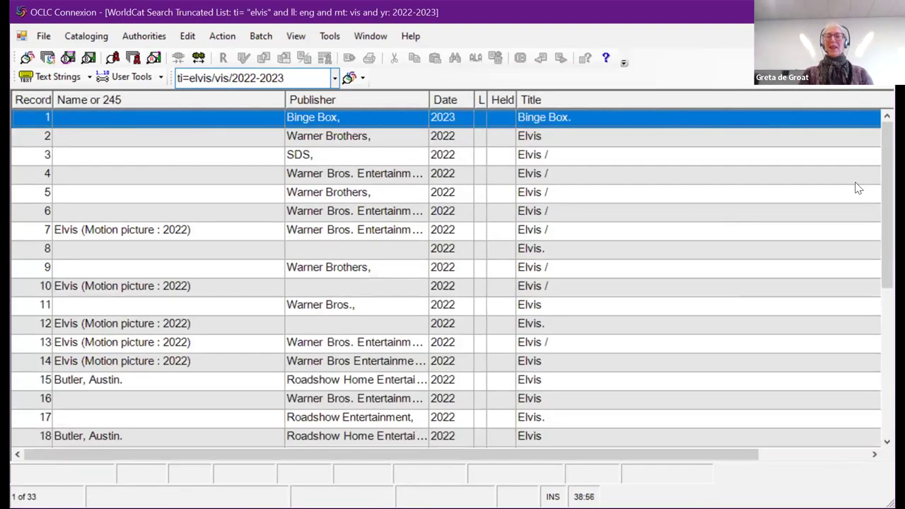
pyautogui.moveTo(886, 237); pyautogui.dragTo(880, 140)
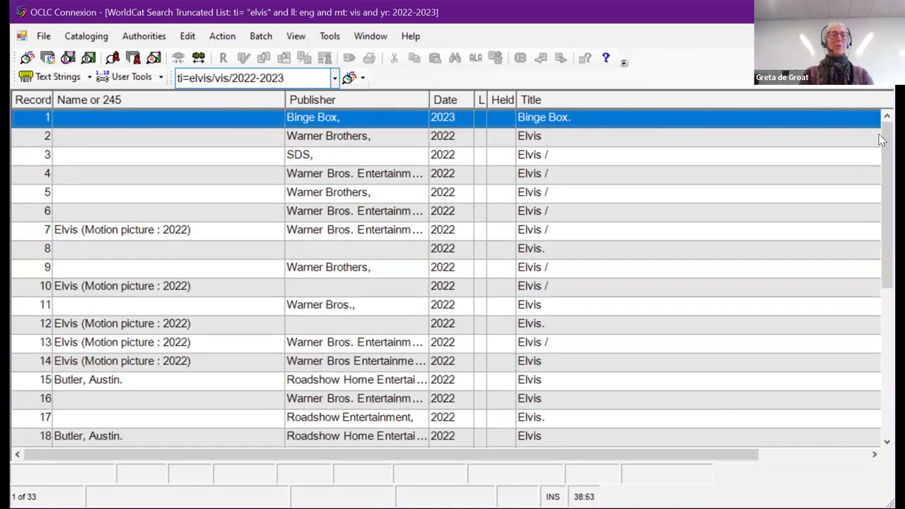
pyautogui.doubleClick(286, 77)
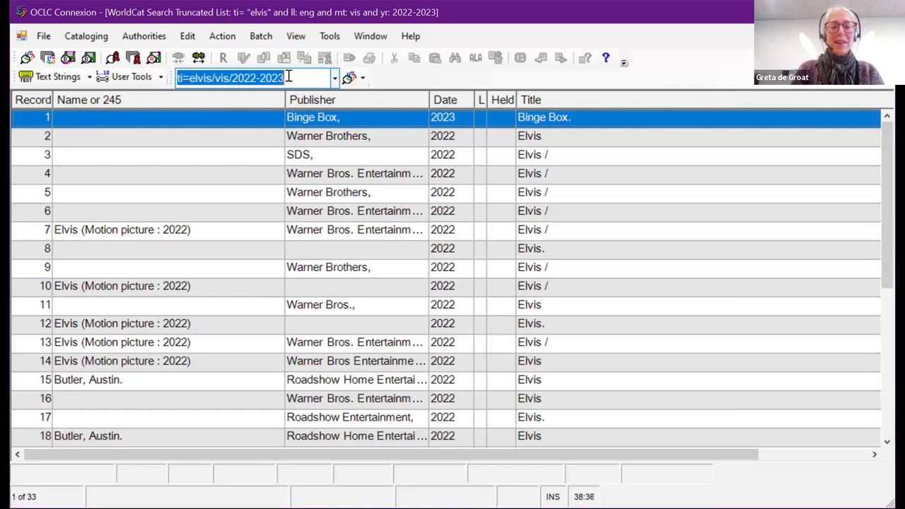
pyautogui.write('luhr,')
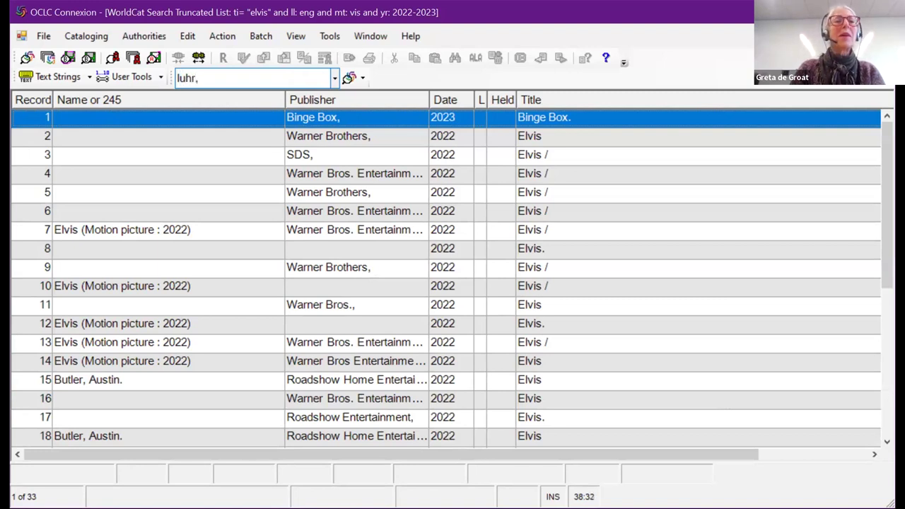
pyautogui.write('elvi')
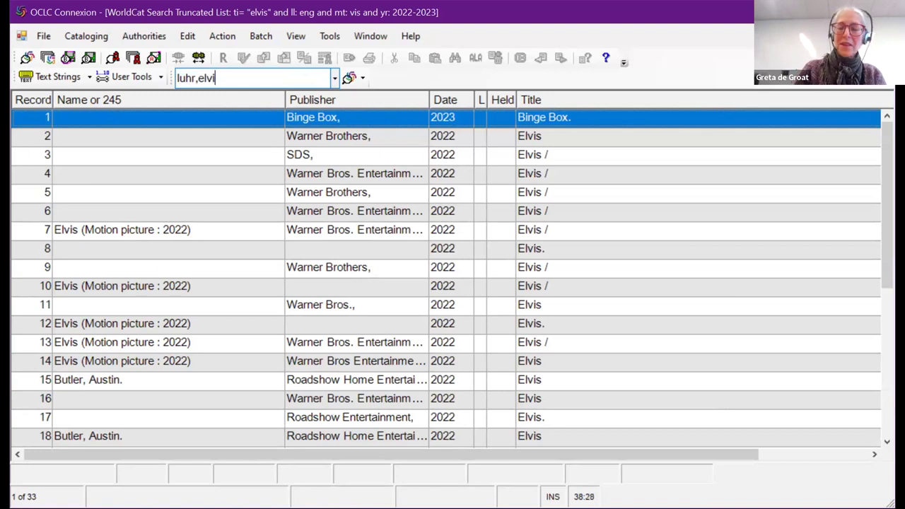
pyautogui.press('Return')
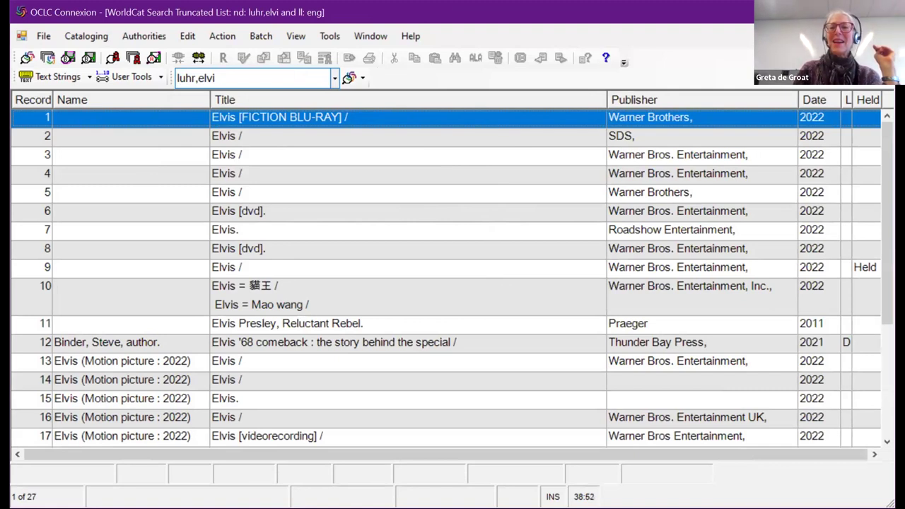
pyautogui.scroll(-4, 445, 275)
pyautogui.moveTo(883, 274); pyautogui.dragTo(871, 452)
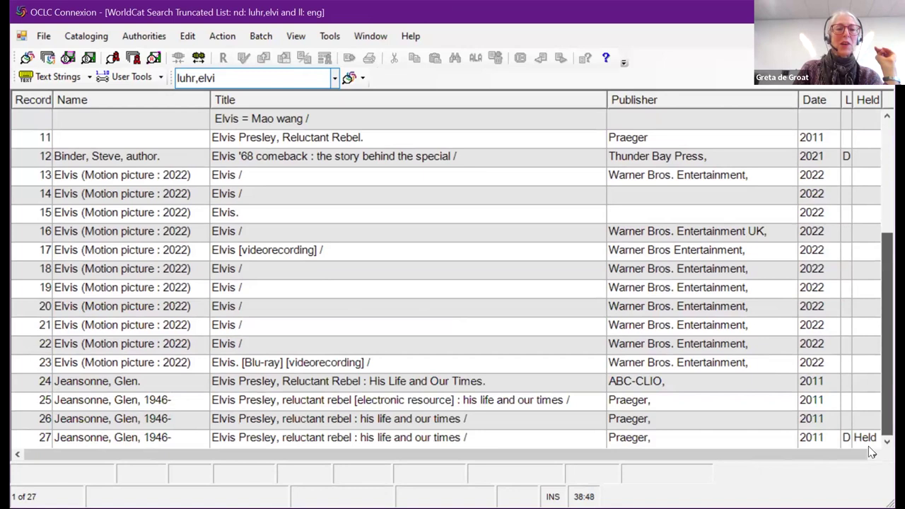
pyautogui.scroll(2, 851, 218)
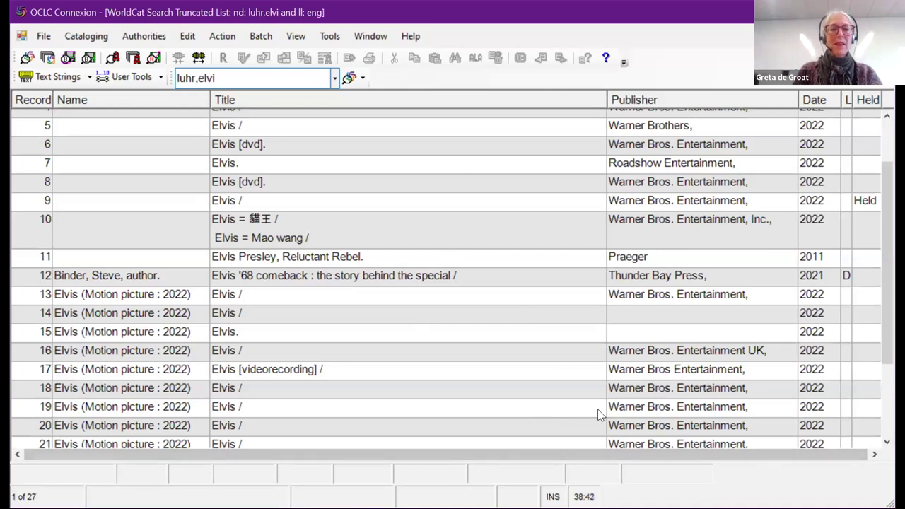
pyautogui.hotkey('alt', 'Tab')
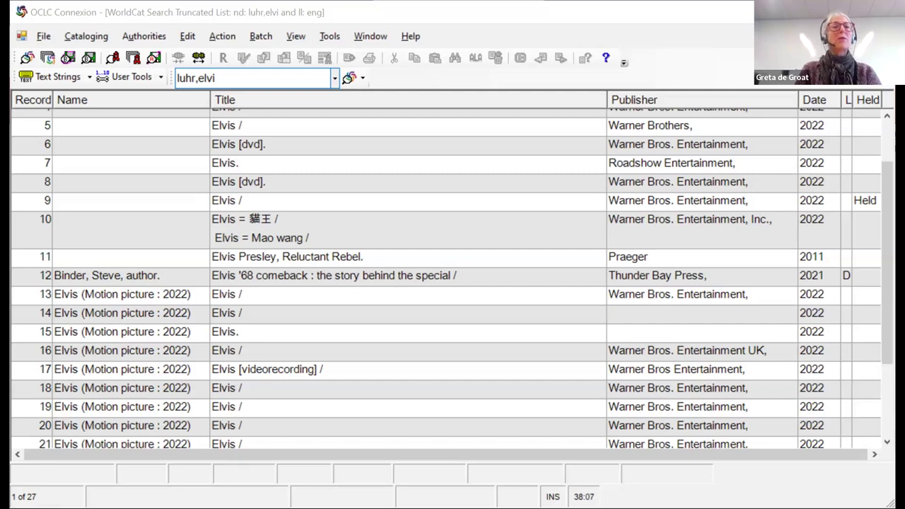
pyautogui.click(225, 83)
# Step: Run ti: corpus Christi/vis/2019 and select the Polish videodisc record number 2
pyautogui.write('ti: corpus Christi/vis/2019')
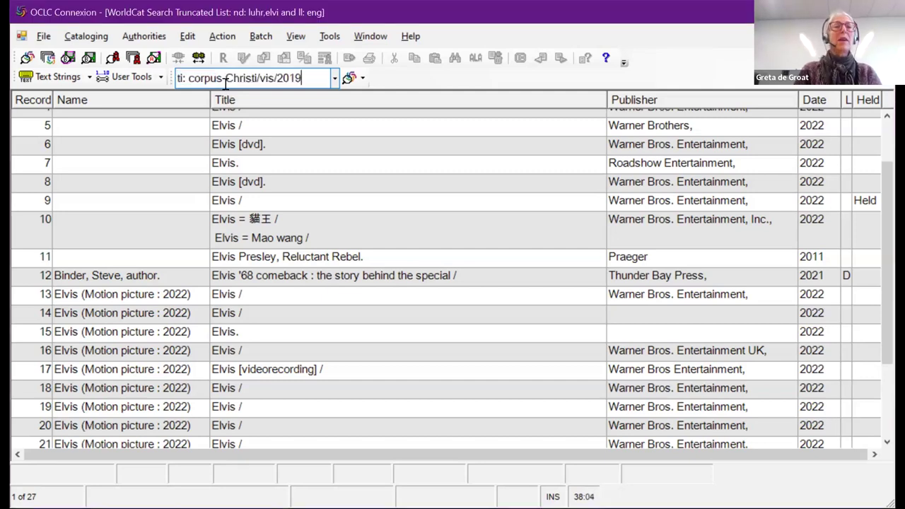
pyautogui.press('Return')
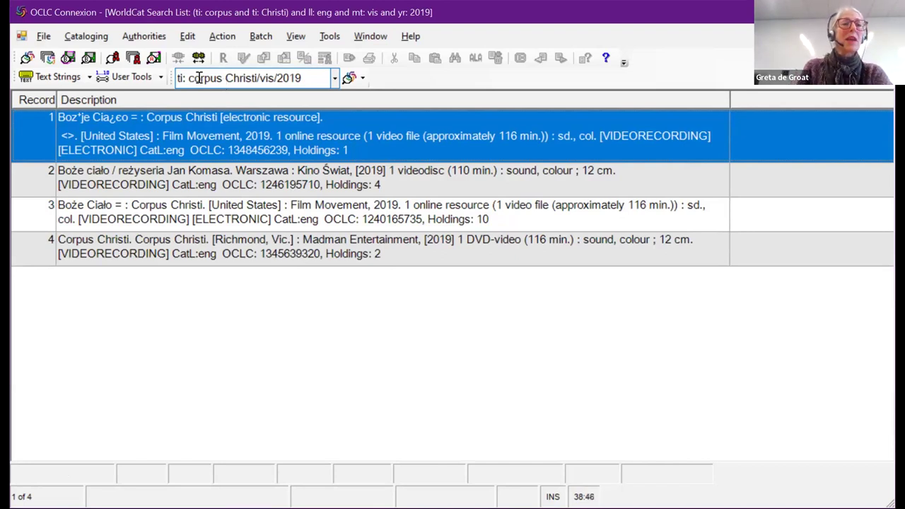
pyautogui.click(156, 174)
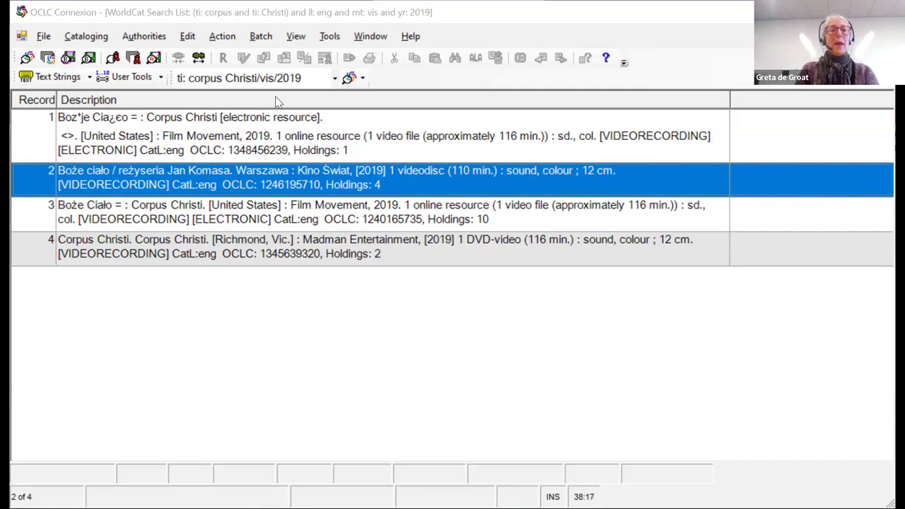
pyautogui.click(203, 77)
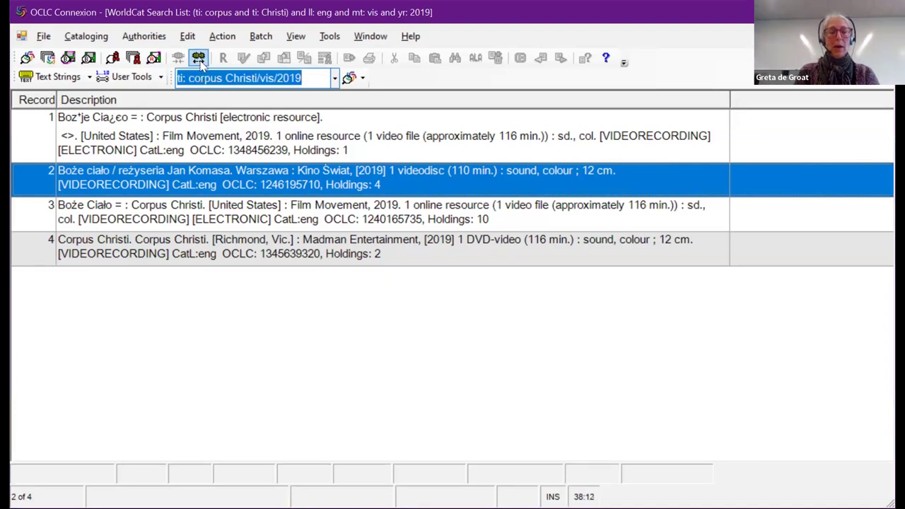
pyautogui.click(29, 61)
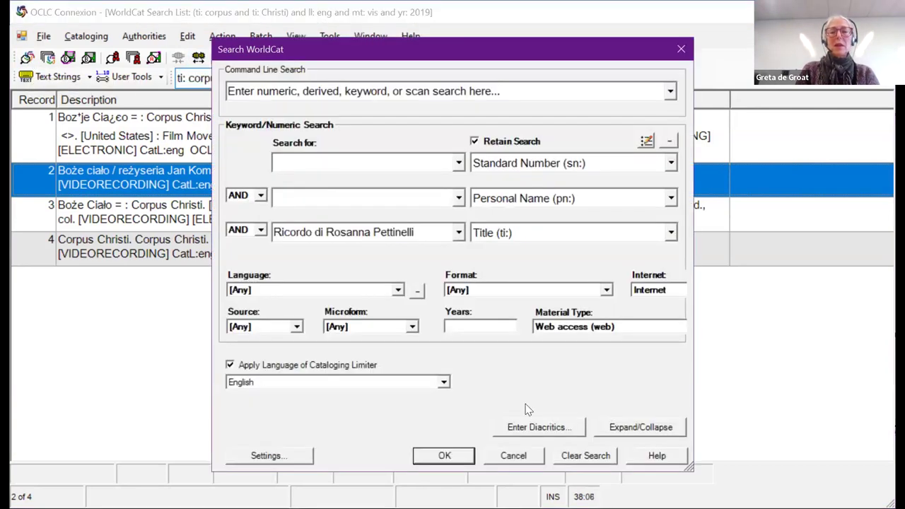
pyautogui.click(581, 458)
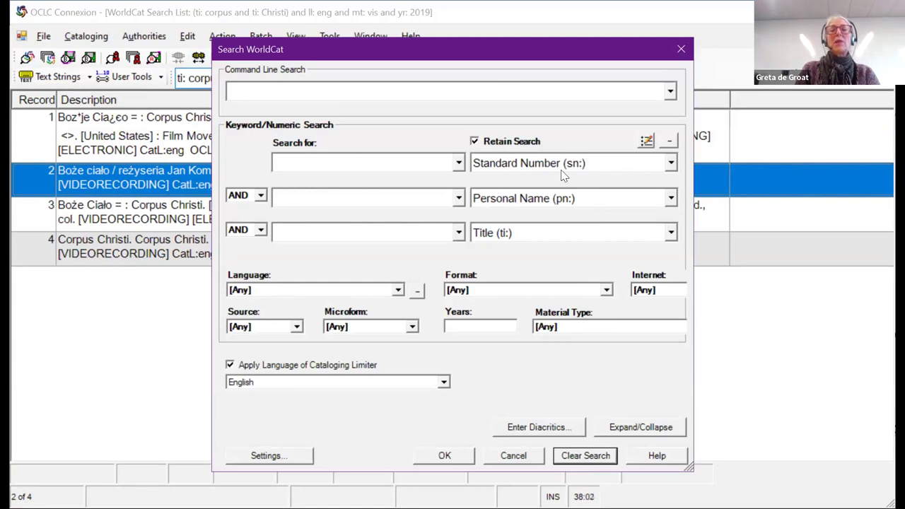
pyautogui.click(309, 156)
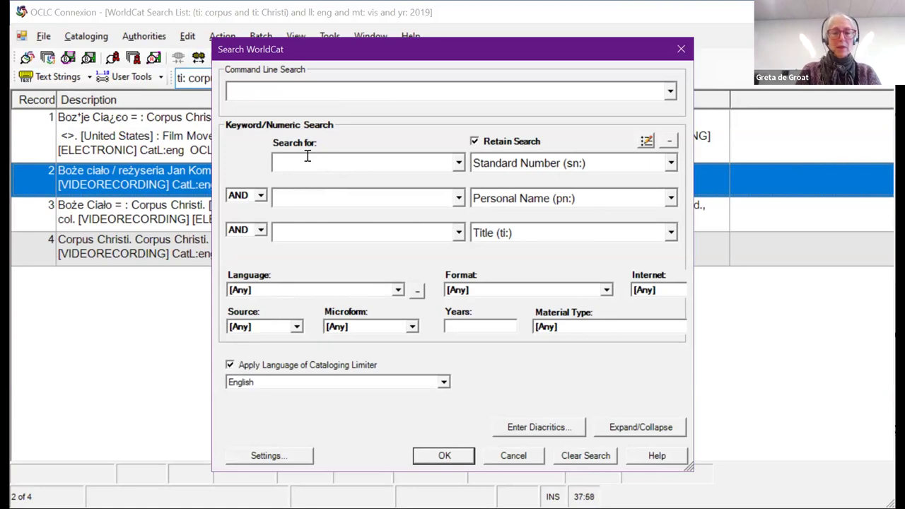
pyautogui.hotkey('ctrl', 'v')
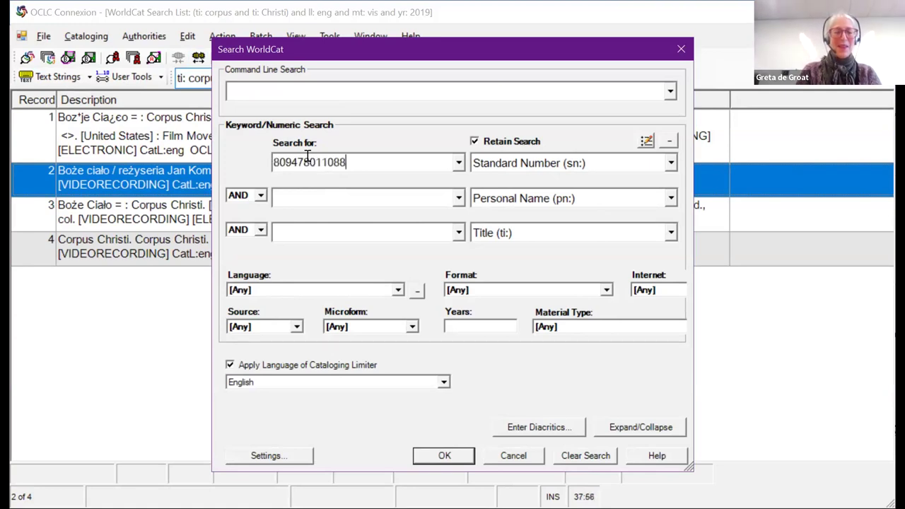
pyautogui.click(438, 456)
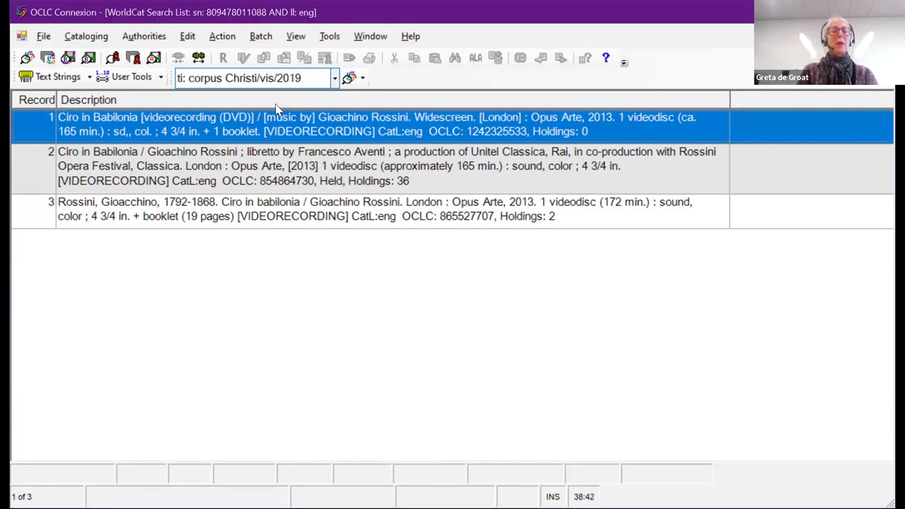
# Step: Search WorldCat for the title ti: Ricordo di Rosanna Pettinelli
pyautogui.click(246, 82)
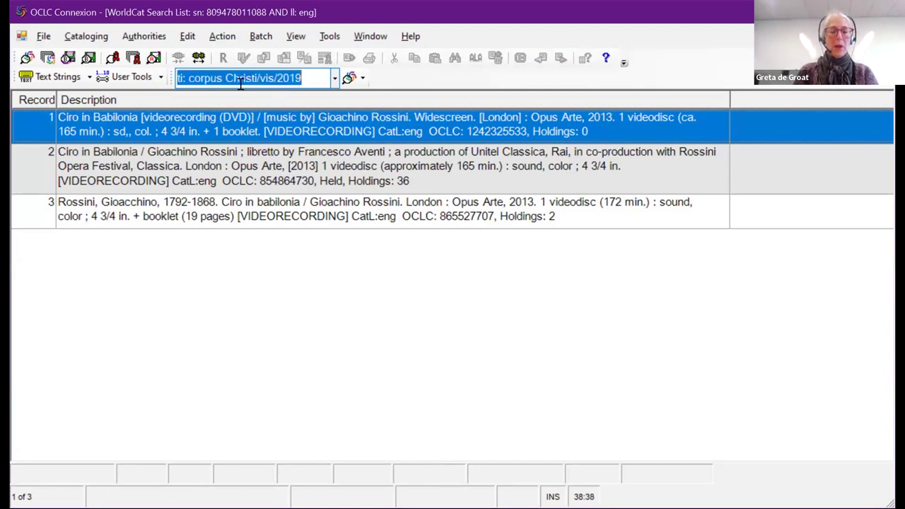
pyautogui.write('ti: Ricordo di Rosanna Pettinelli')
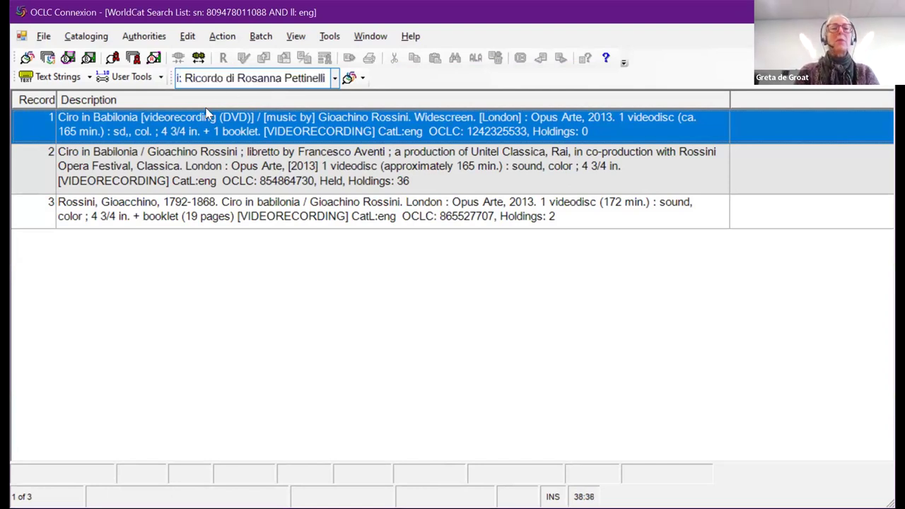
pyautogui.press('Return')
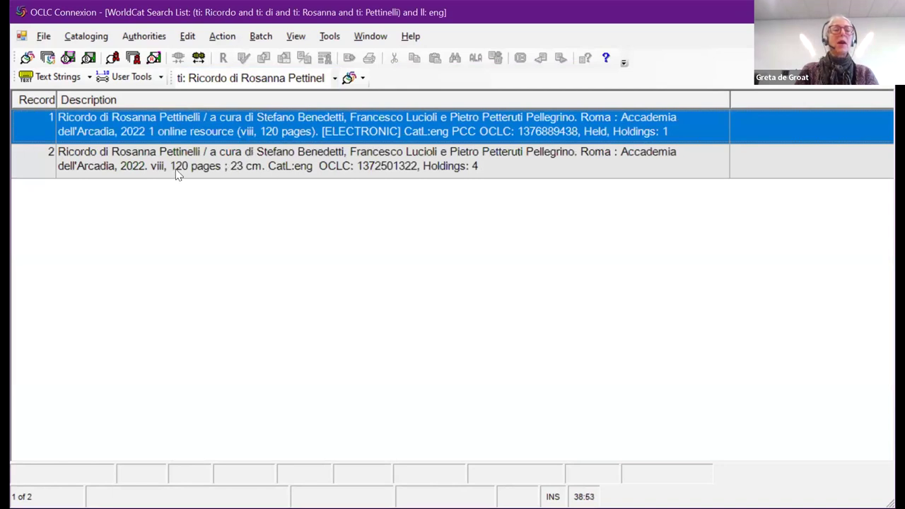
# Step: Append /com to limit the search to computer files and rerun it
pyautogui.click(231, 77)
pyautogui.click(230, 77)
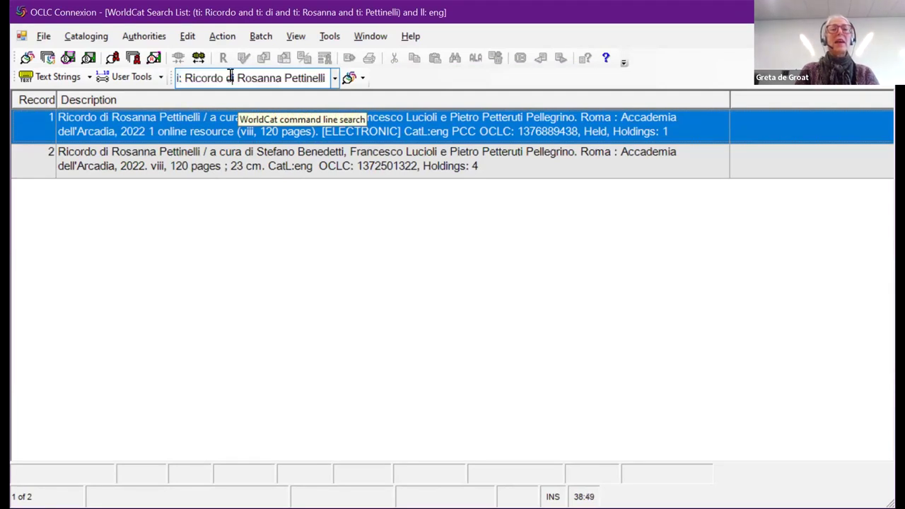
pyautogui.press('Right')
pyautogui.press('Right')
pyautogui.press('Right')
pyautogui.press('Right')
pyautogui.press('Right')
pyautogui.press('Right')
pyautogui.press('Right')
pyautogui.press('Right')
pyautogui.press('Right')
pyautogui.press('Right')
pyautogui.press('Right')
pyautogui.press('Right')
pyautogui.press('Right')
pyautogui.press('Right')
pyautogui.press('Right')
pyautogui.press('Right')
pyautogui.press('Right')
pyautogui.press('Right')
pyautogui.press('Right')
pyautogui.press('Right')
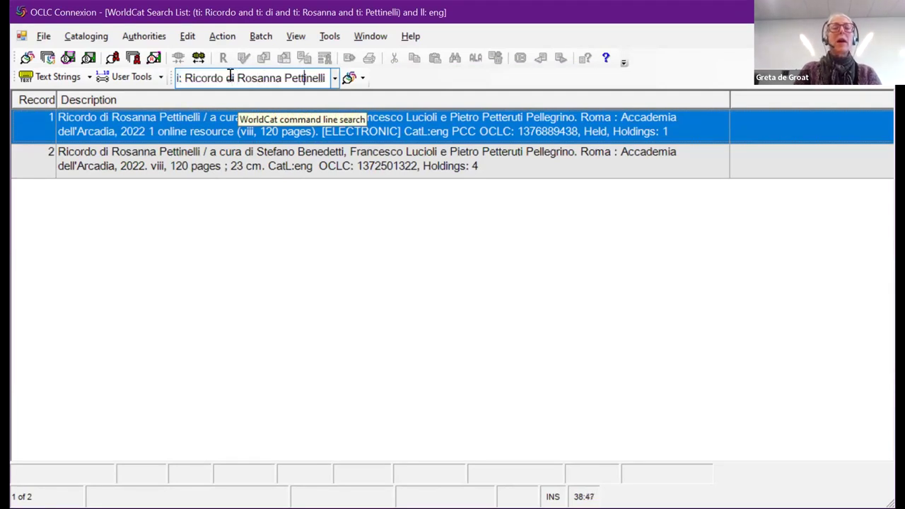
pyautogui.press('Right')
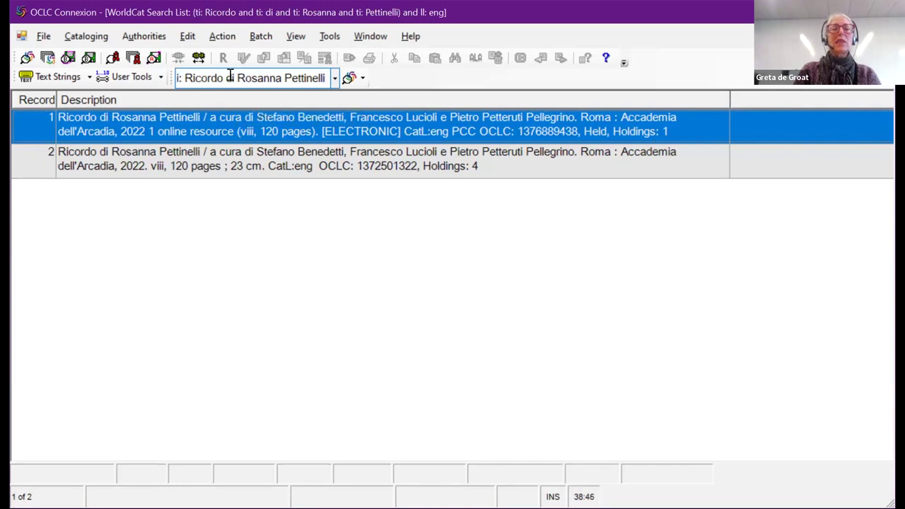
pyautogui.press('Right')
pyautogui.write('/com')
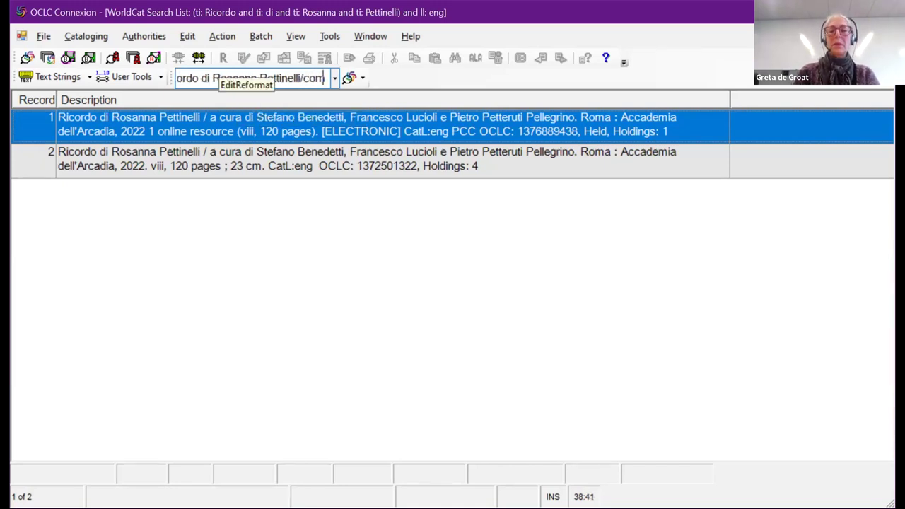
pyautogui.press('Return')
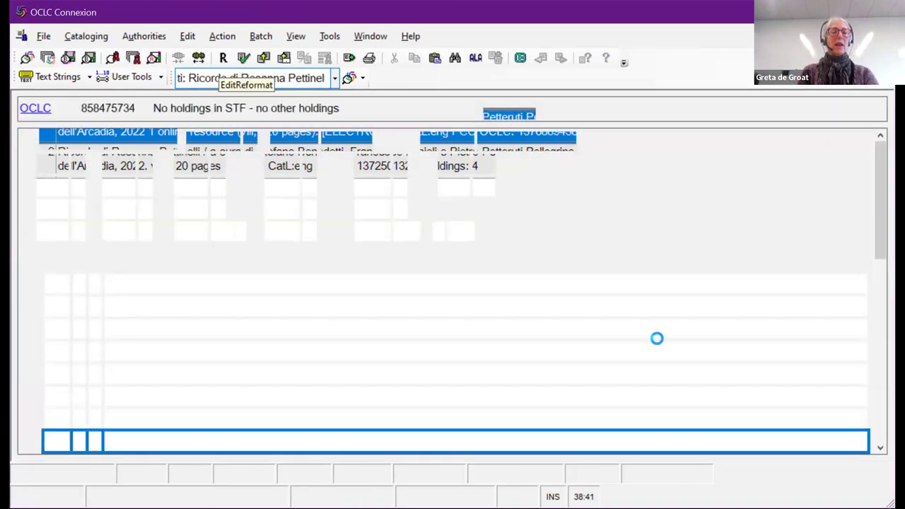
pyautogui.moveTo(875, 205); pyautogui.dragTo(871, 366)
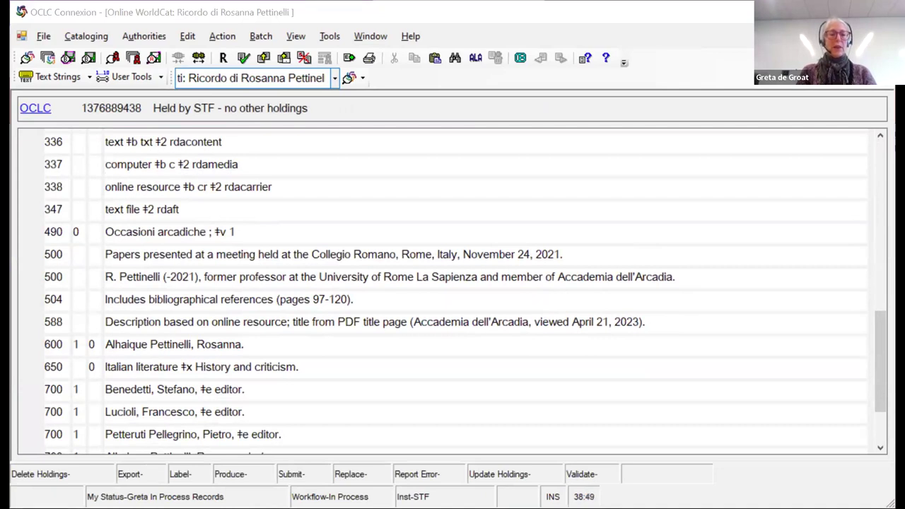
pyautogui.click(207, 78)
pyautogui.write('in babilonia')
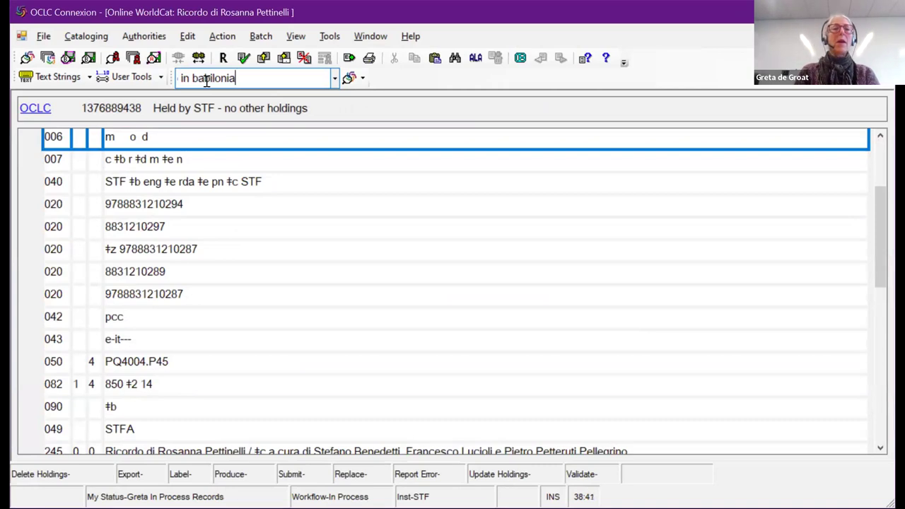
# Step: Run the Ciro in Babilonia title search with the /rec limit and scroll the results
pyautogui.write('/rec')
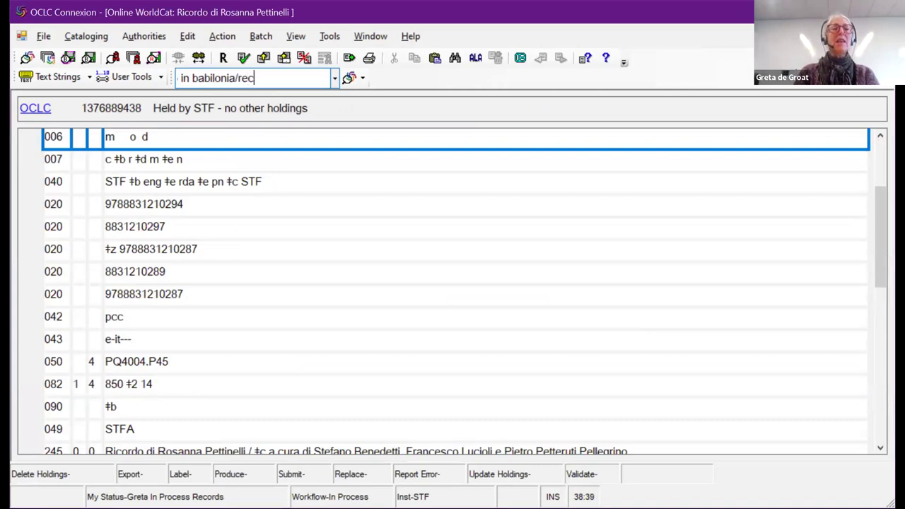
pyautogui.press('Return')
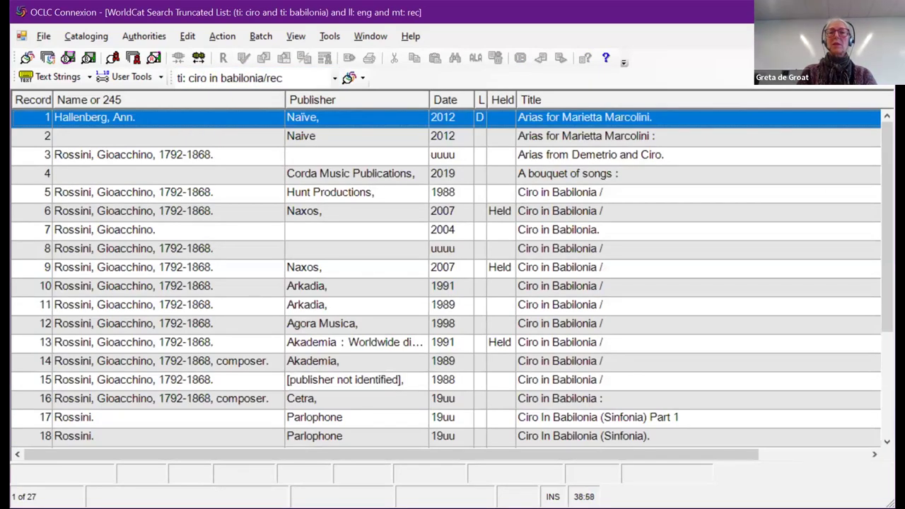
pyautogui.scroll(-3, 886, 226)
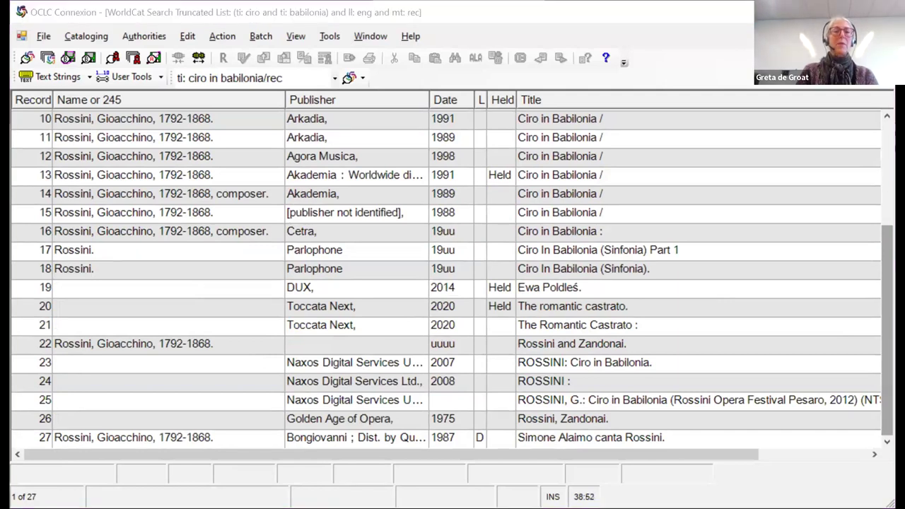
# Step: Replace the rec limit at the end of the query with map
pyautogui.click(289, 76)
pyautogui.click(289, 77)
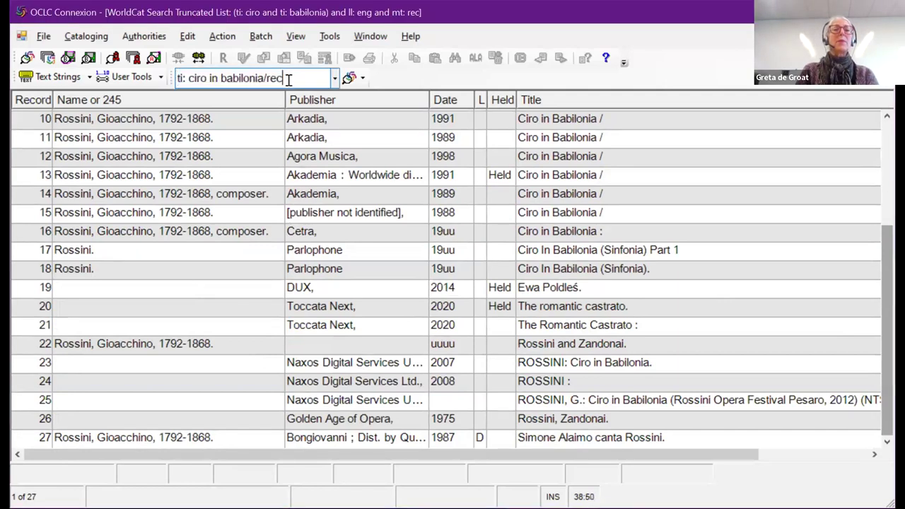
pyautogui.press('BackSpace')
pyautogui.press('BackSpace')
pyautogui.press('BackSpace')
pyautogui.write('map')
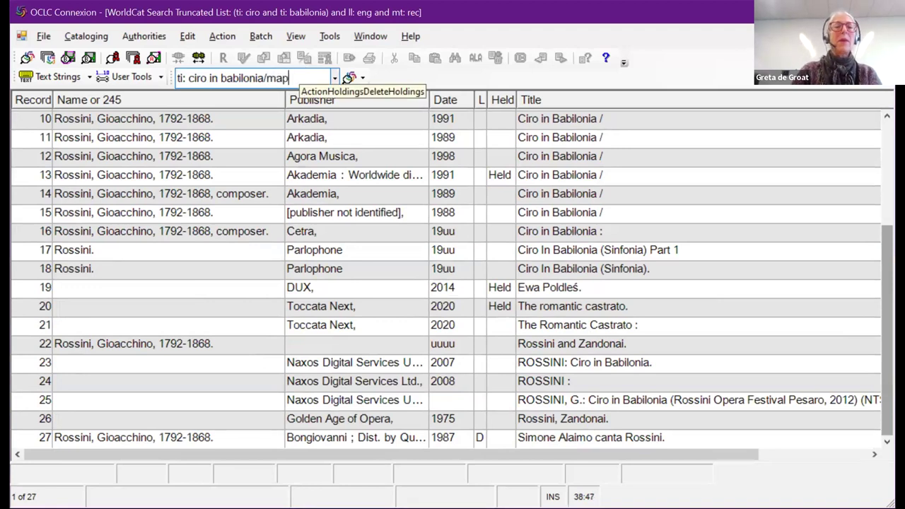
# Step: Trim the query to ti: babilonia/map and run it, listing 4 map records
pyautogui.click(221, 78)
pyautogui.press('BackSpace')
pyautogui.press('BackSpace')
pyautogui.press('BackSpace')
pyautogui.press('BackSpace')
pyautogui.press('BackSpace')
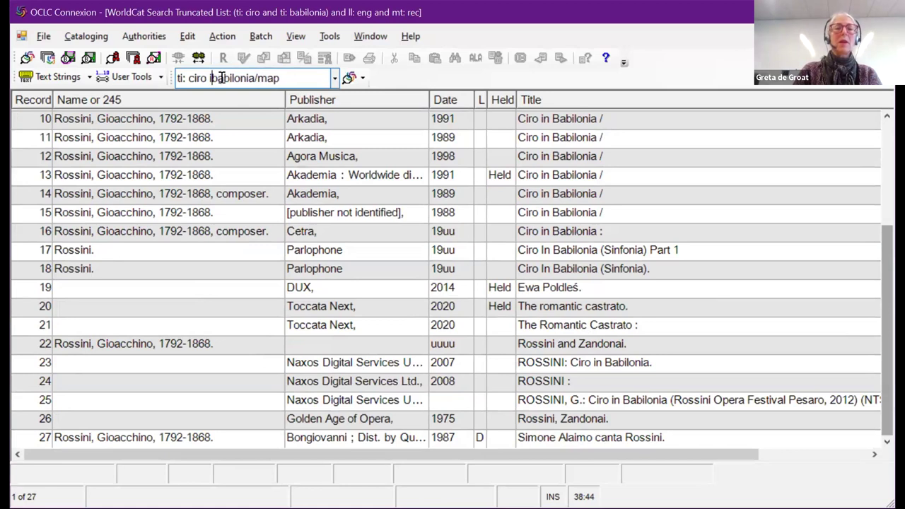
pyautogui.press('BackSpace')
pyautogui.press('BackSpace')
pyautogui.press('BackSpace')
pyautogui.press('Return')
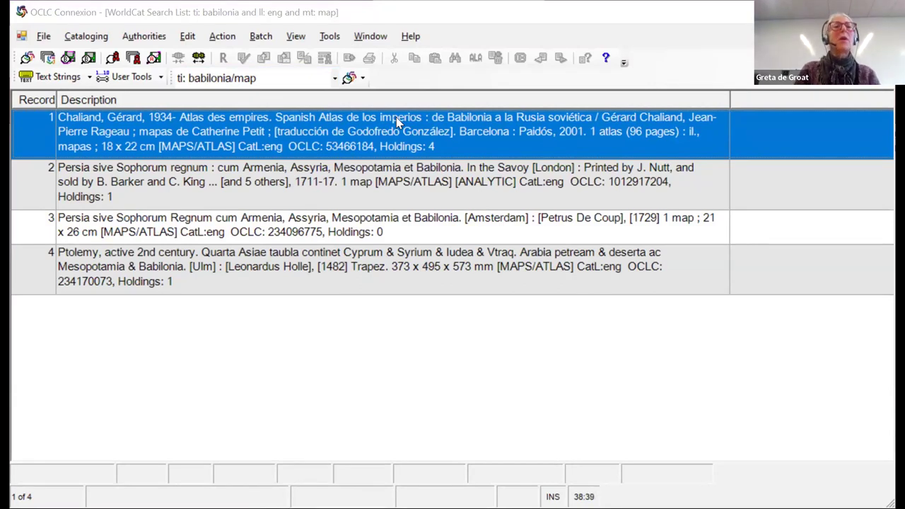
pyautogui.click(328, 76)
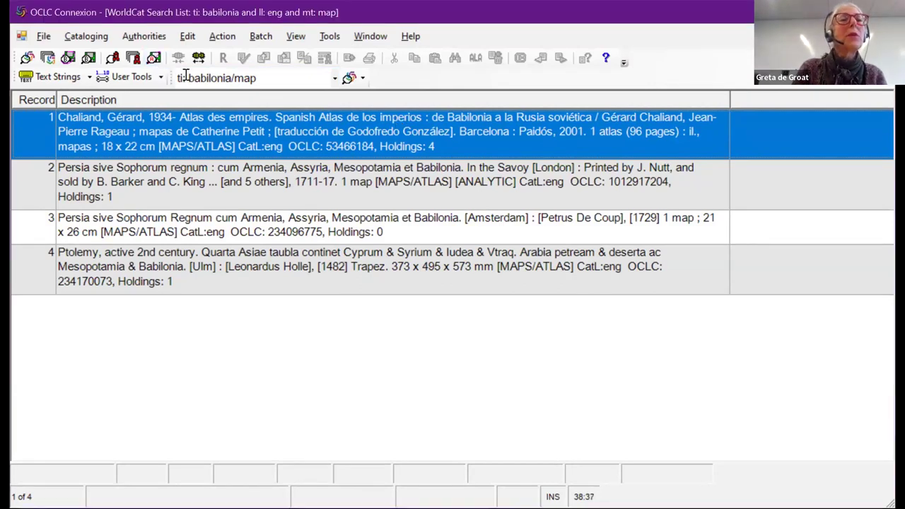
pyautogui.click(334, 79)
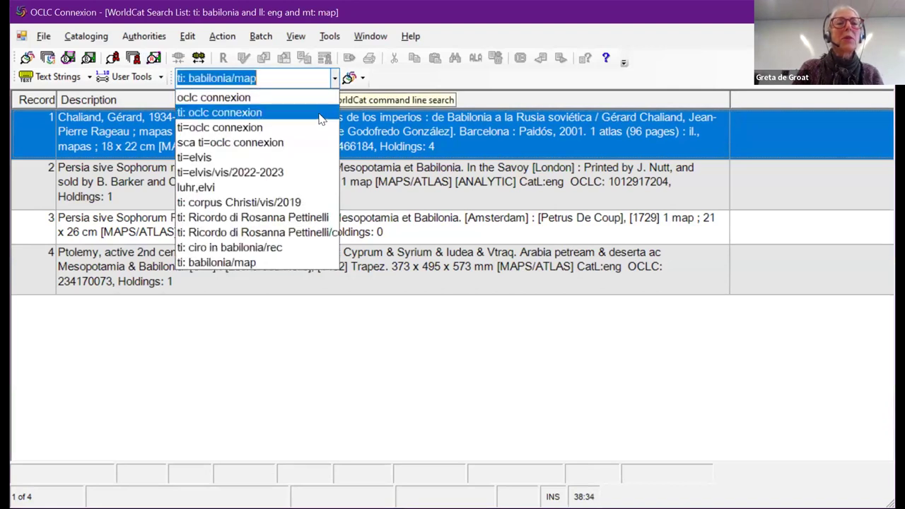
pyautogui.click(315, 239)
pyautogui.press('Return')
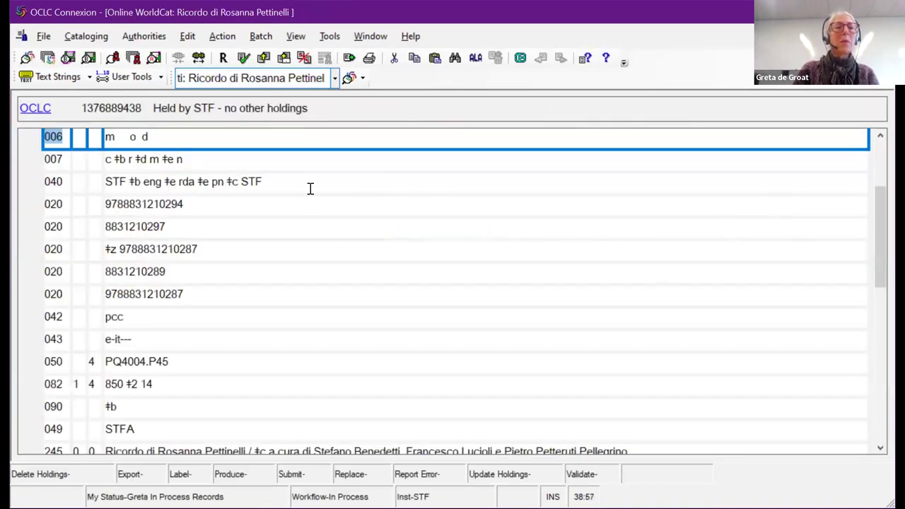
pyautogui.click(142, 108)
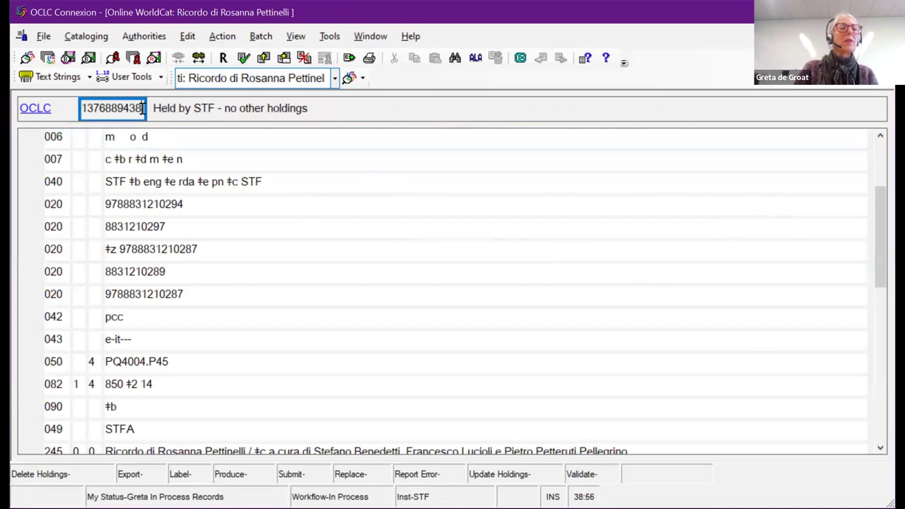
pyautogui.doubleClick(142, 108)
pyautogui.hotkey('ctrl', 'c')
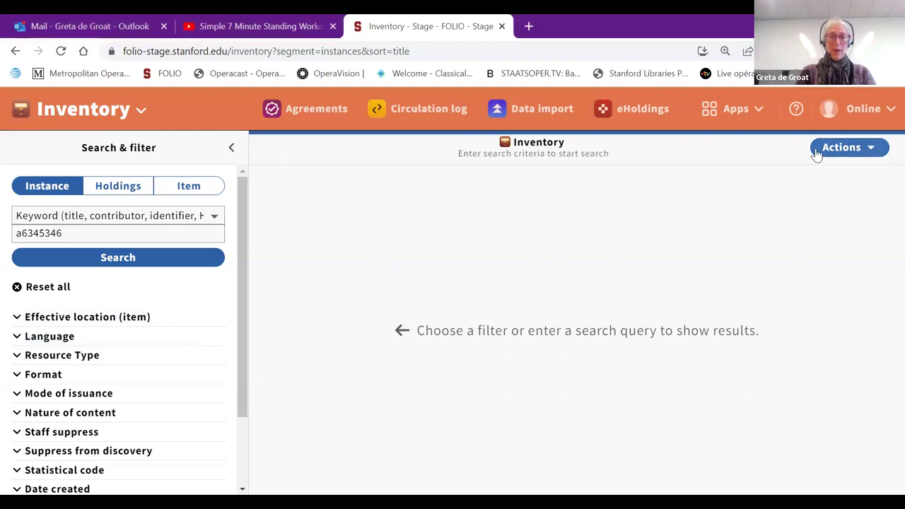
pyautogui.click(870, 149)
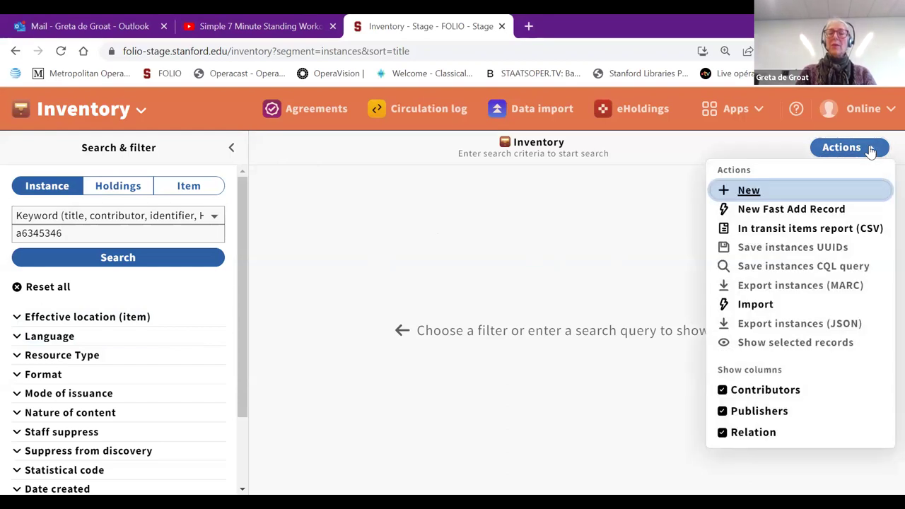
pyautogui.click(756, 304)
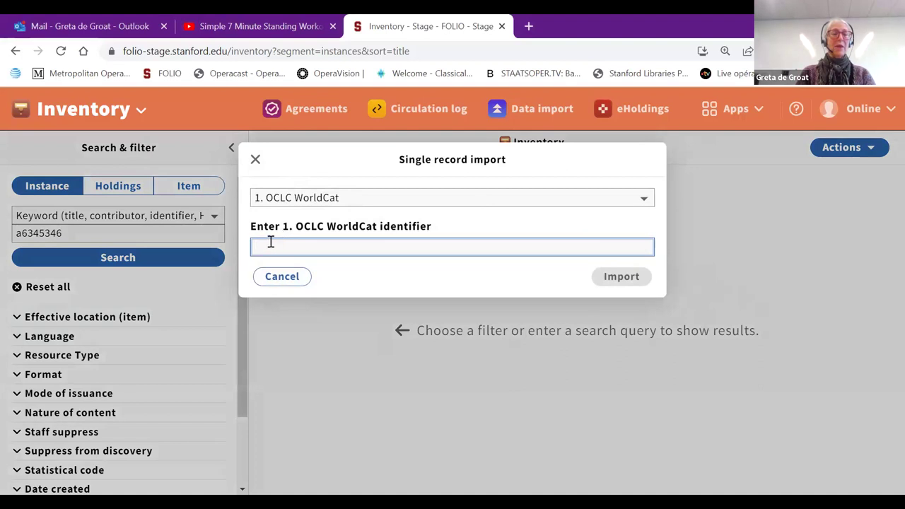
pyautogui.hotkey('ctrl', 'v')
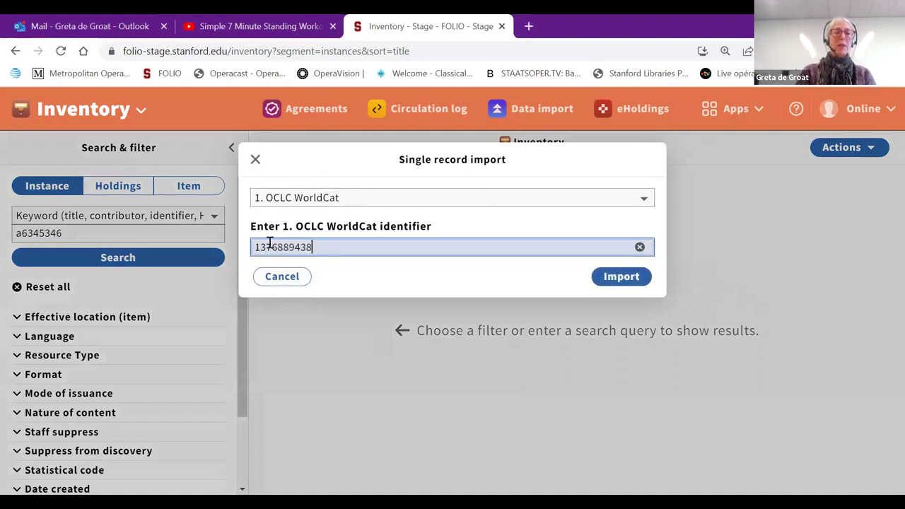
pyautogui.click(622, 277)
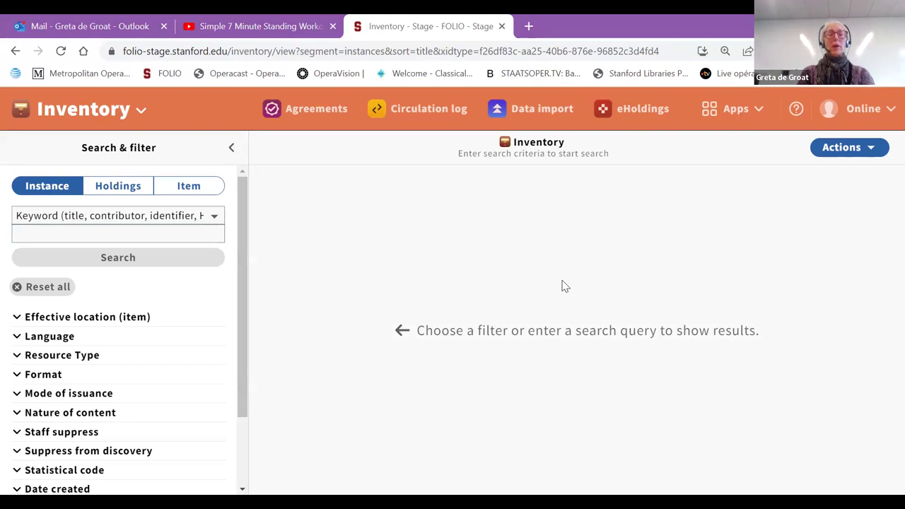
# Step: Run an Inventory keyword search for a6345346, repeating it after 'No results found'
pyautogui.click(77, 189)
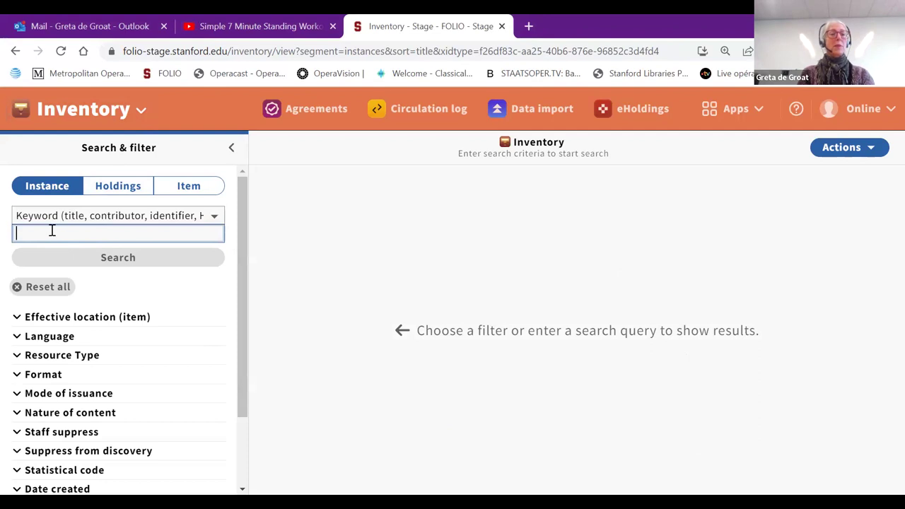
pyautogui.write('a6345346')
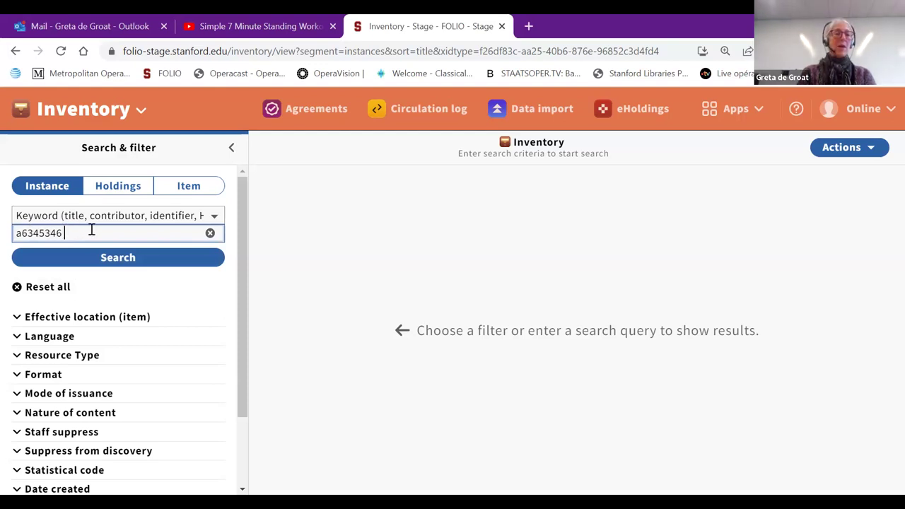
pyautogui.click(79, 265)
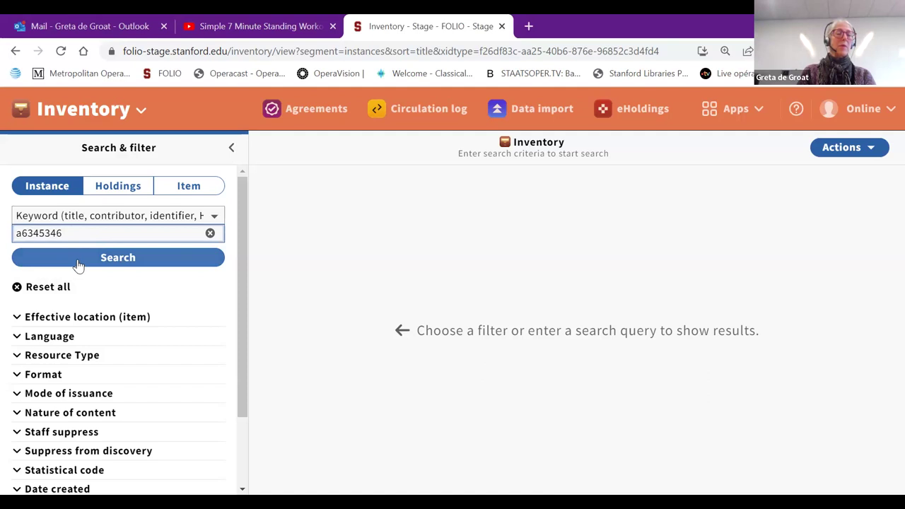
pyautogui.click(79, 265)
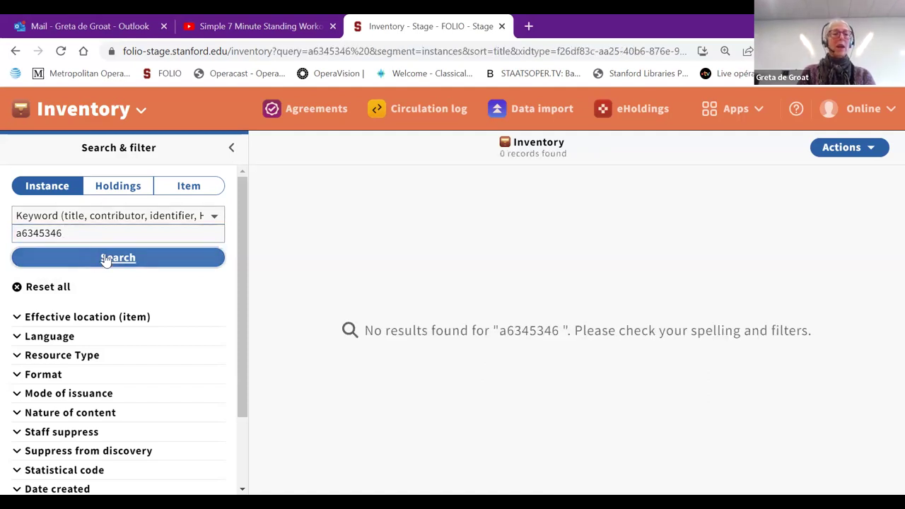
pyautogui.click(75, 234)
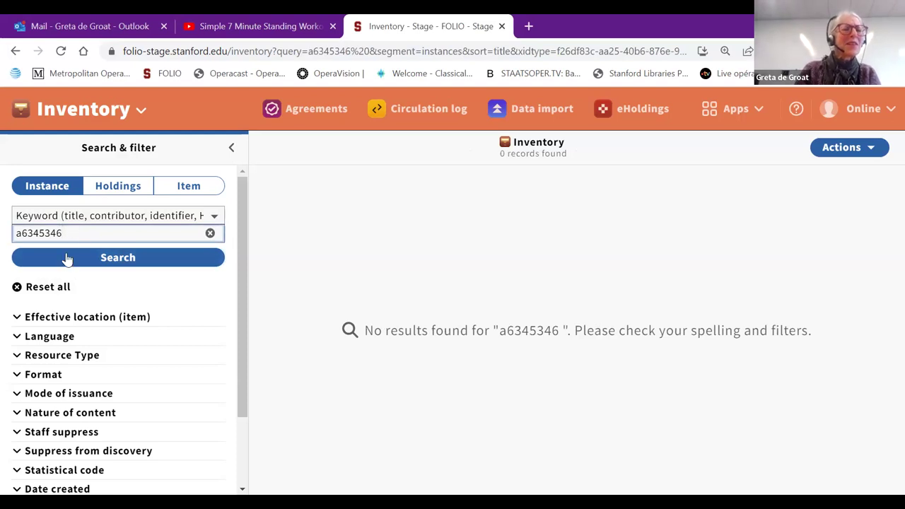
pyautogui.click(71, 265)
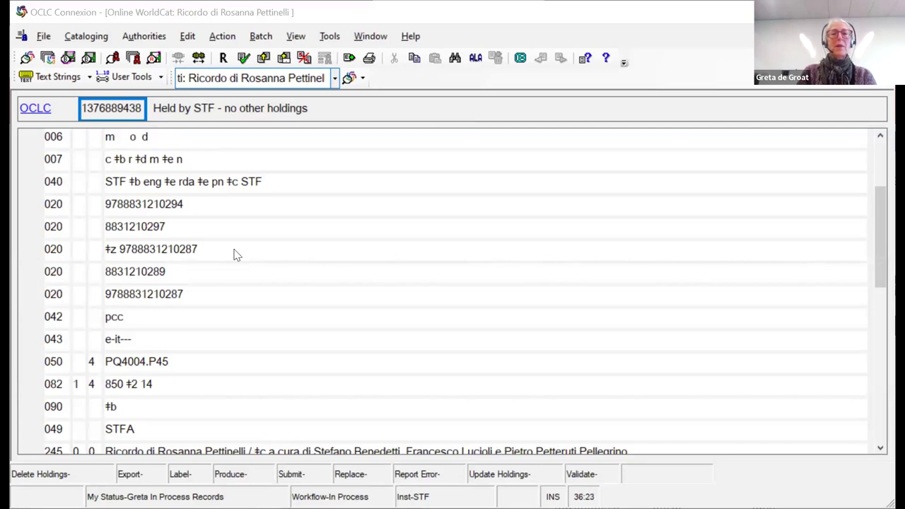
# Step: Search WorldCat with 'ti: Kırık plak/vis' and open the first video record
pyautogui.click(217, 77)
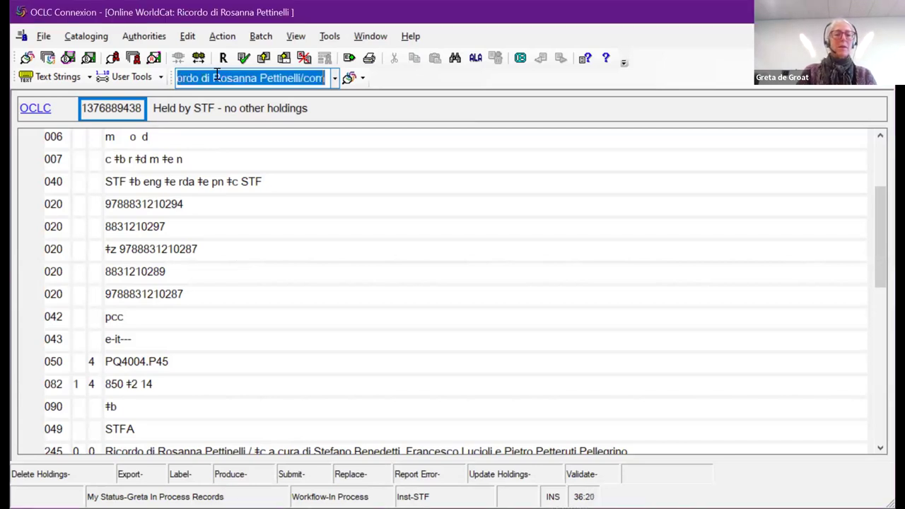
pyautogui.hotkey('ctrl', 'v')
pyautogui.press('Return')
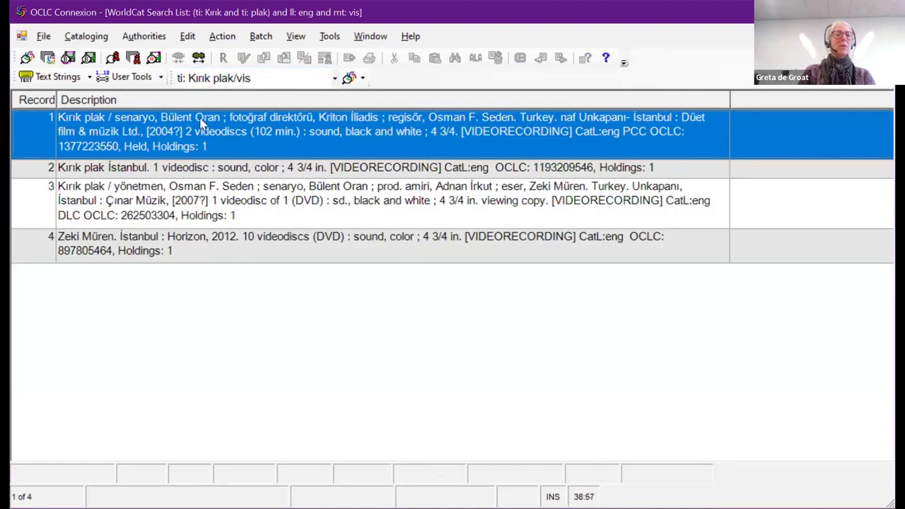
pyautogui.doubleClick(195, 132)
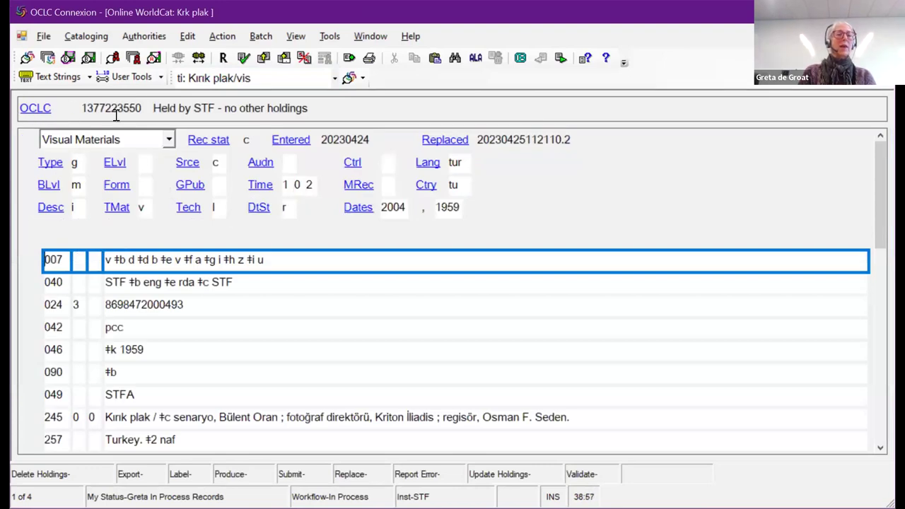
pyautogui.doubleClick(140, 107)
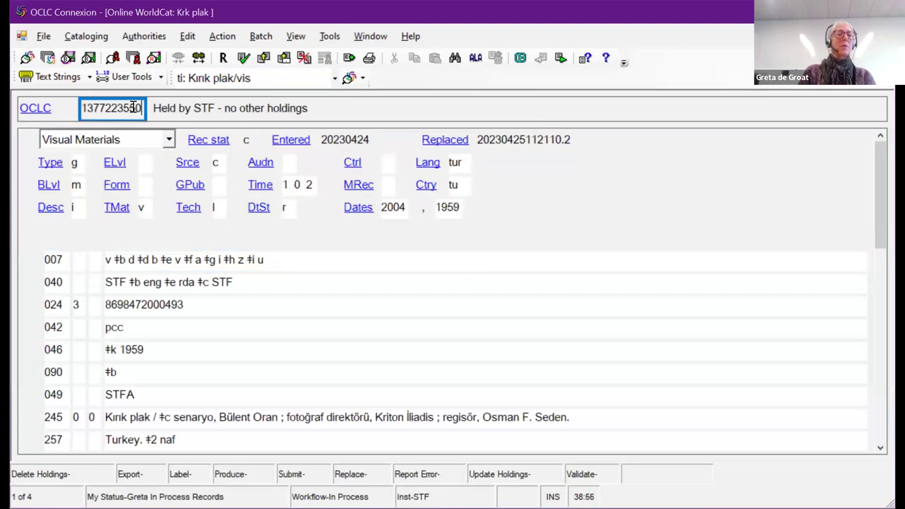
pyautogui.click(91, 110)
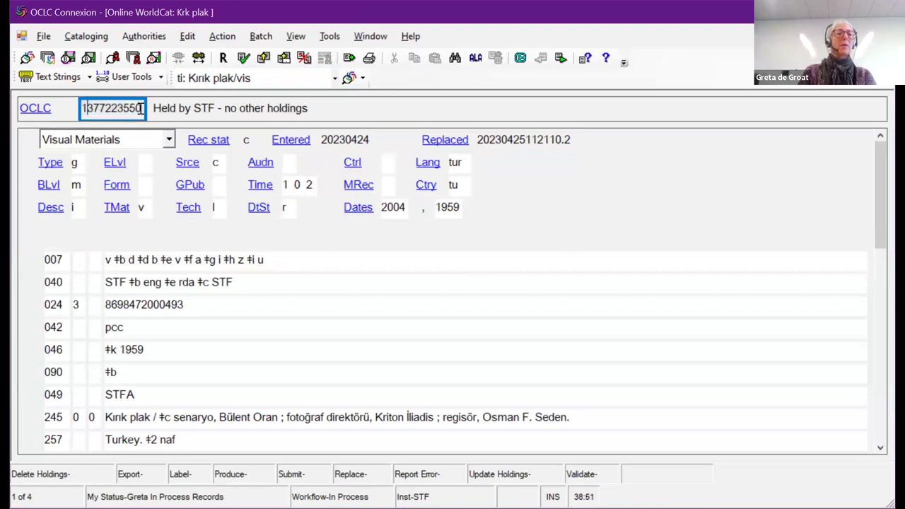
pyautogui.moveTo(140, 108); pyautogui.dragTo(59, 101)
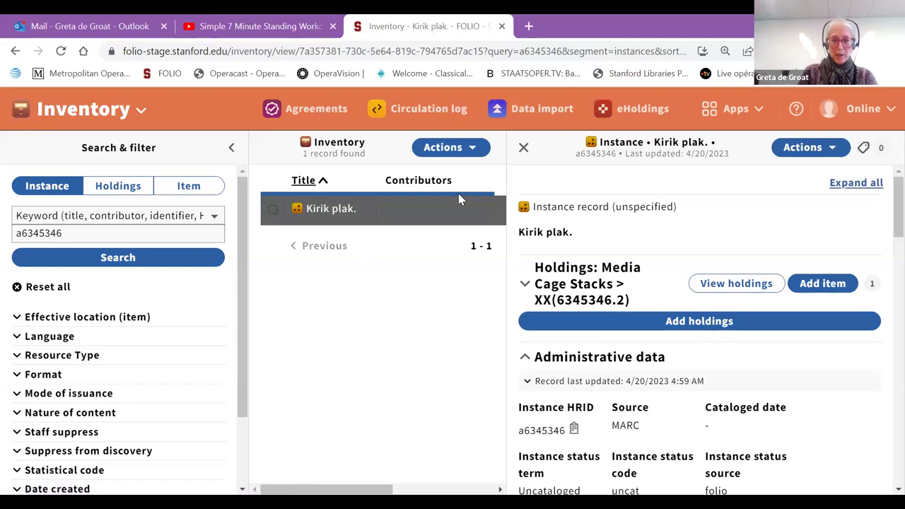
pyautogui.click(477, 152)
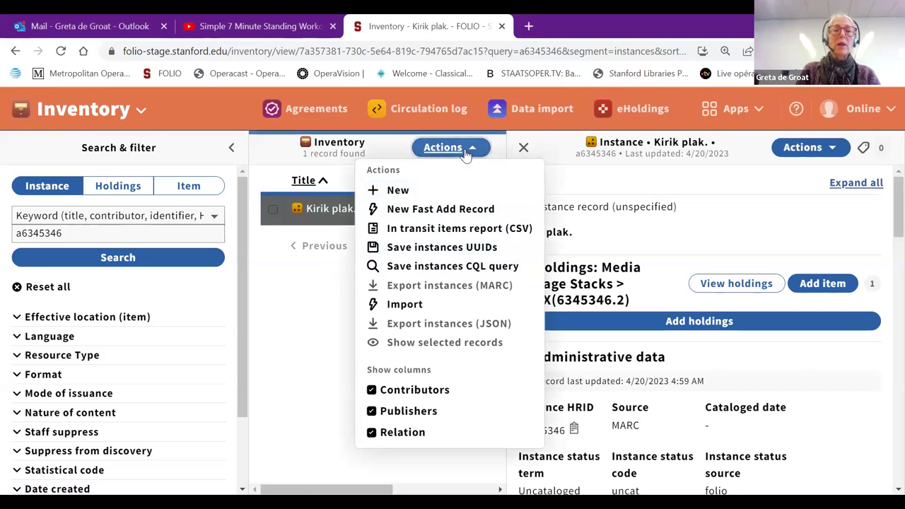
pyautogui.click(433, 148)
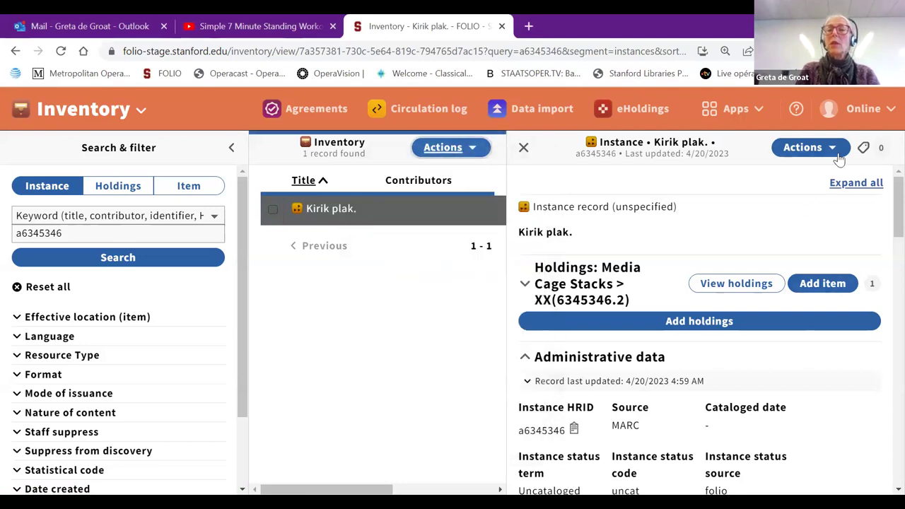